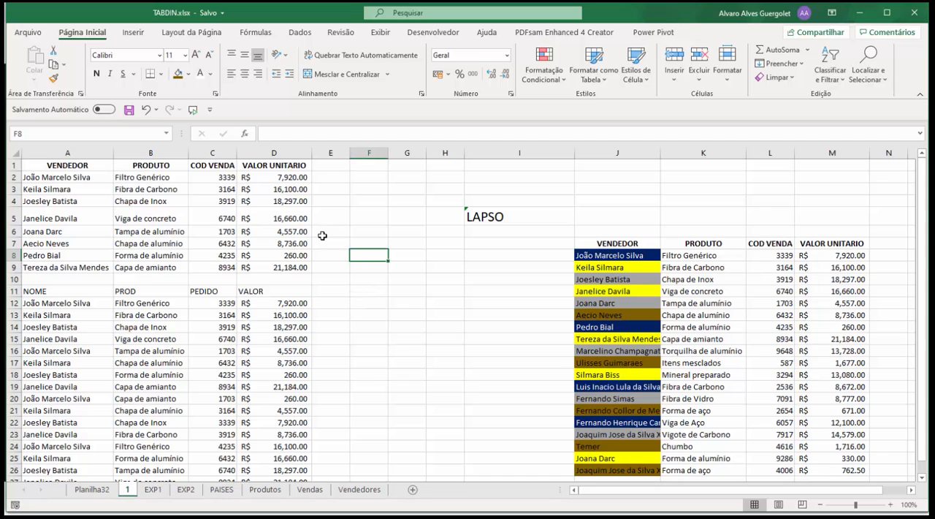
Increase the font size of cell I2 to 18 and enter 432 in it
{"action": "left_click", "coordinate": [493, 183]}
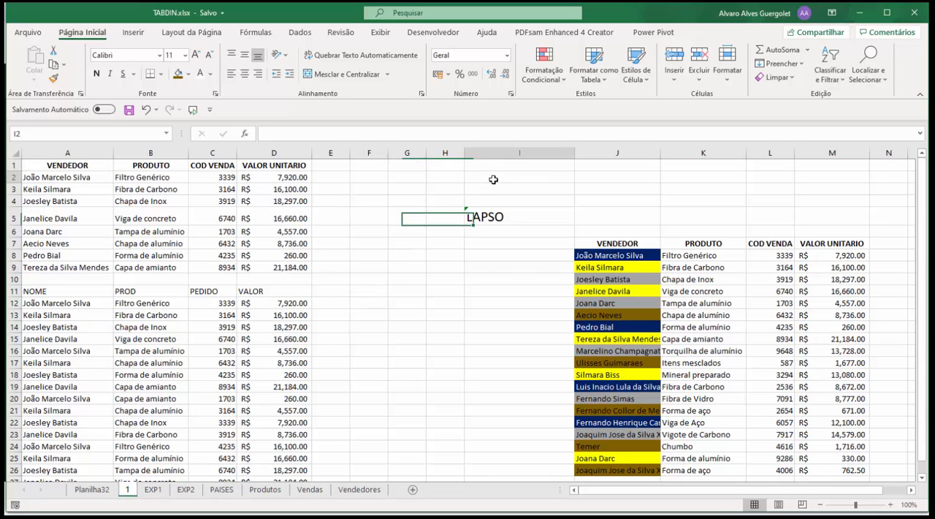
{"action": "left_click", "coordinate": [195, 55]}
{"action": "left_click", "coordinate": [195, 55]}
{"action": "left_click", "coordinate": [195, 55]}
{"action": "left_click", "coordinate": [195, 55]}
{"action": "type", "text": "432"}
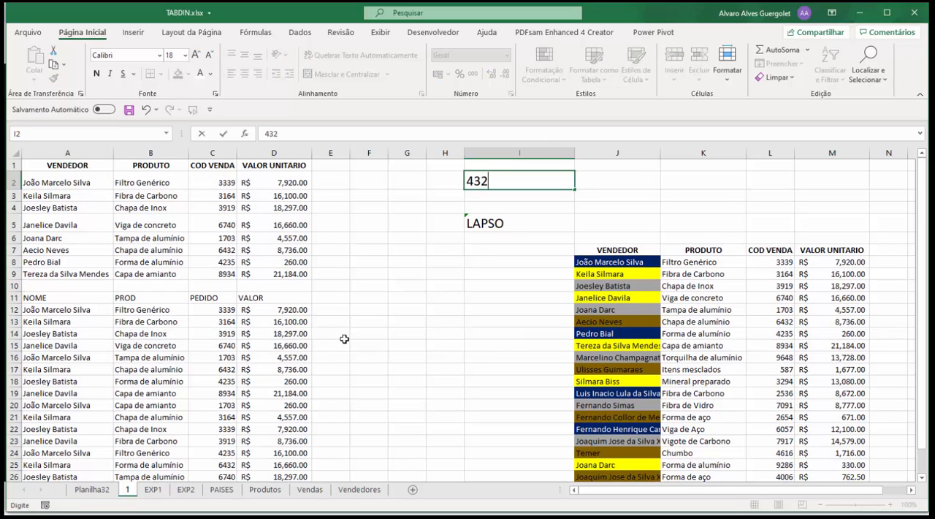
{"action": "left_click", "coordinate": [544, 220]}
Enter 4353 in cell I3, directly below the 432 value
{"action": "left_click", "coordinate": [496, 195]}
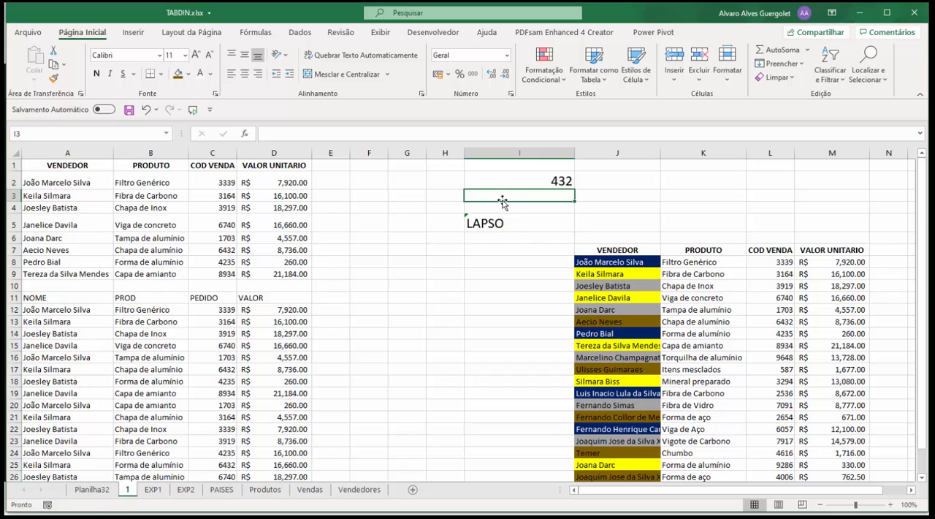
{"action": "type", "text": "4353"}
{"action": "left_click", "coordinate": [468, 247]}
{"action": "left_click", "coordinate": [514, 206]}
Format the 432 in cell I2 as R$ currency
{"action": "left_click", "coordinate": [532, 186]}
{"action": "left_click", "coordinate": [534, 196]}
{"action": "left_click", "coordinate": [542, 180]}
{"action": "left_click", "coordinate": [539, 195]}
{"action": "left_click", "coordinate": [538, 185]}
{"action": "left_click", "coordinate": [437, 74]}
{"action": "left_click", "coordinate": [394, 200]}
{"action": "left_click", "coordinate": [521, 193]}
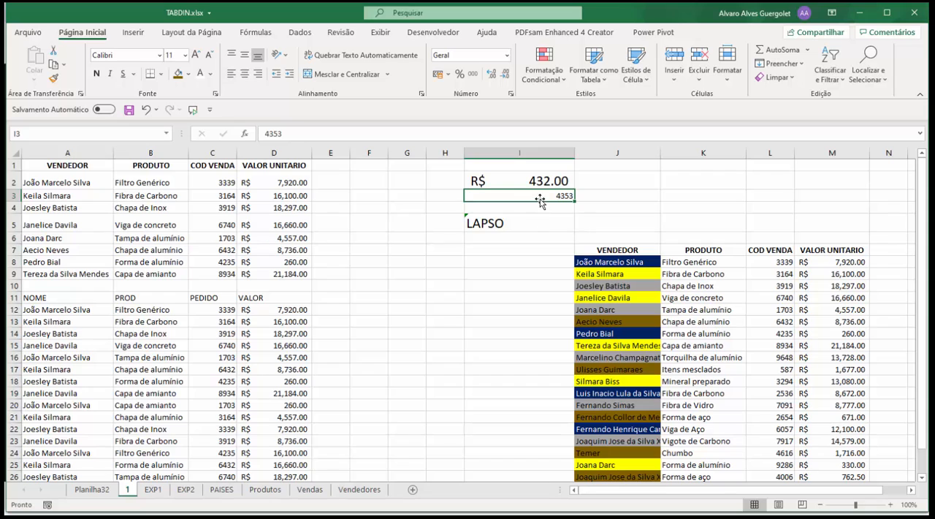
Move the two values from I2:I3 to G2:G3 and autofit the width of column G
{"action": "left_click_drag", "start_coordinate": [542, 185], "coordinate": [408, 184]}
{"action": "left_click", "coordinate": [407, 250]}
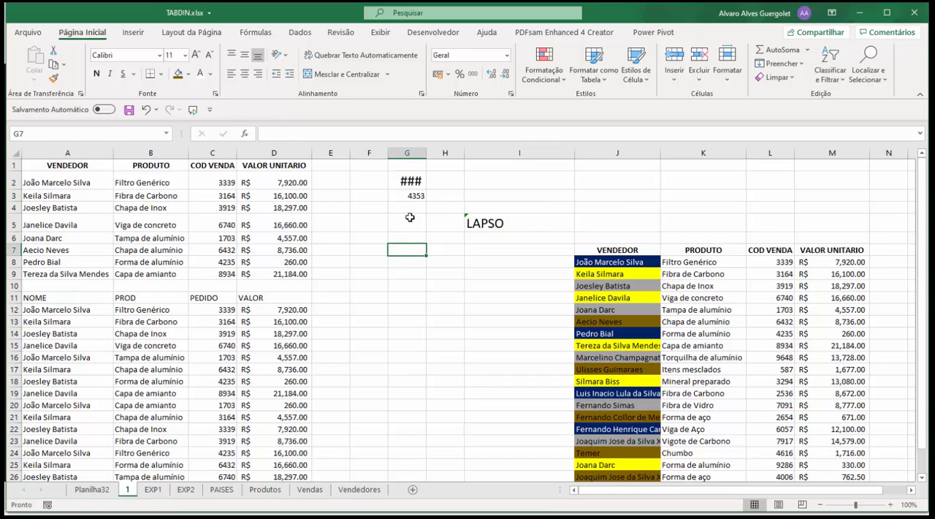
{"action": "double_click", "coordinate": [427, 152]}
Fill the value 4353 down from G3 through G14
{"action": "key", "text": "Up"}
{"action": "key", "text": "Up"}
{"action": "key", "text": "Up"}
{"action": "key", "text": "Up"}
{"action": "left_click_drag", "start_coordinate": [458, 205], "coordinate": [446, 334]}
{"action": "left_click", "coordinate": [546, 319]}
{"action": "left_click_drag", "start_coordinate": [437, 196], "coordinate": [439, 330]}
{"action": "left_click", "coordinate": [534, 307]}
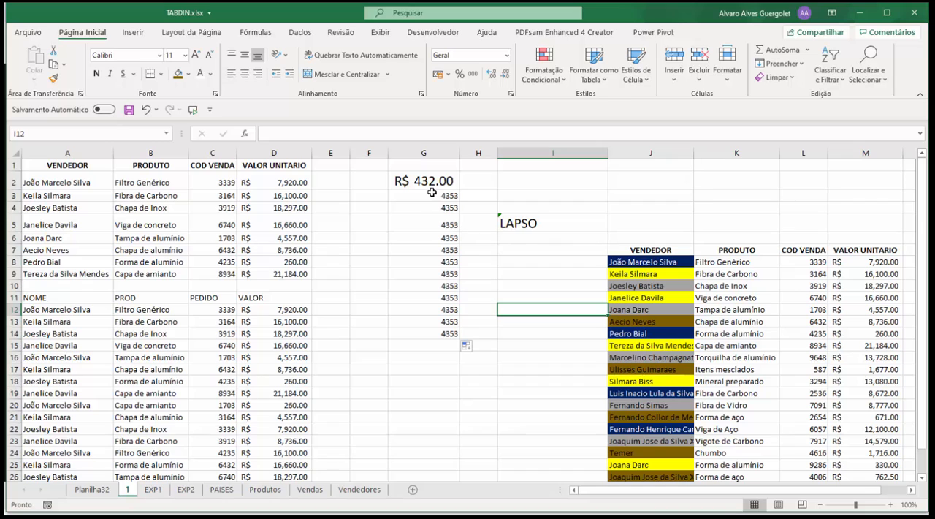
{"action": "left_click_drag", "start_coordinate": [430, 181], "coordinate": [411, 329]}
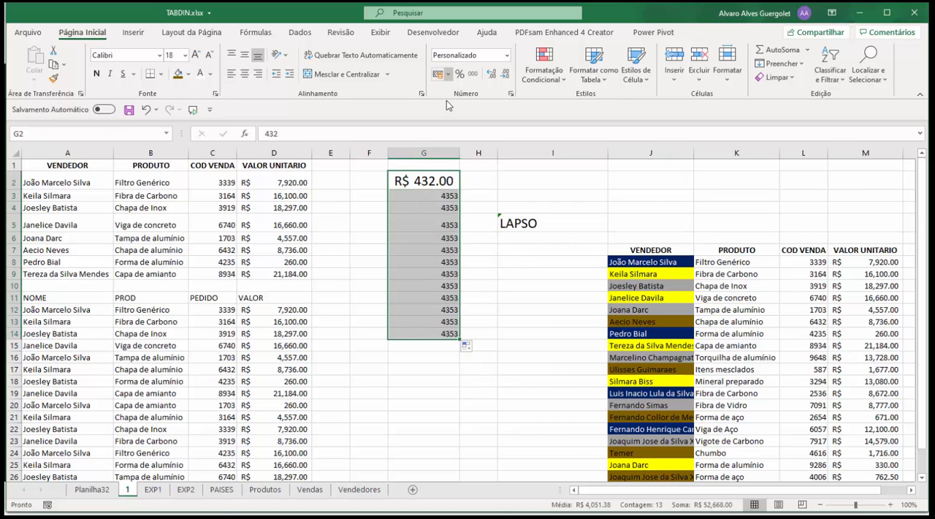
Copy the currency value from G2 into F2 and autofit the width of column F
{"action": "left_click", "coordinate": [433, 180]}
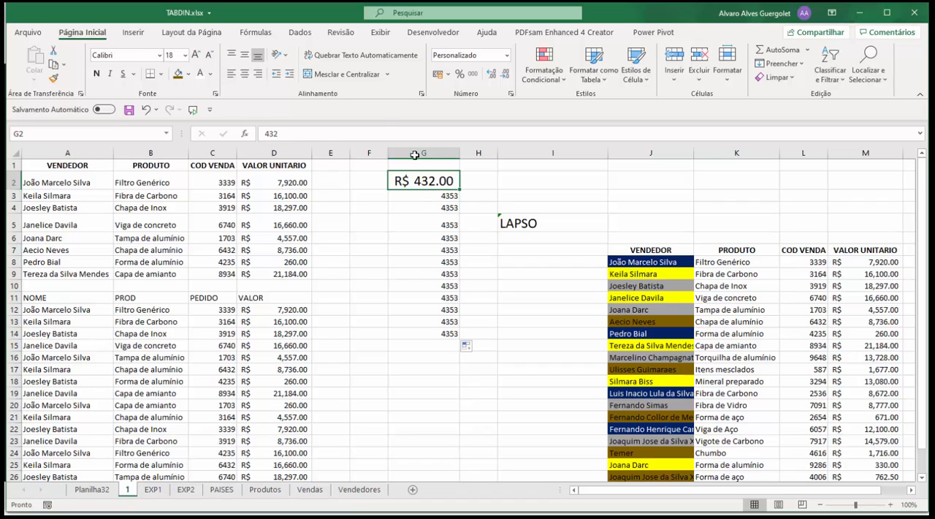
{"action": "key", "text": "ctrl+c"}
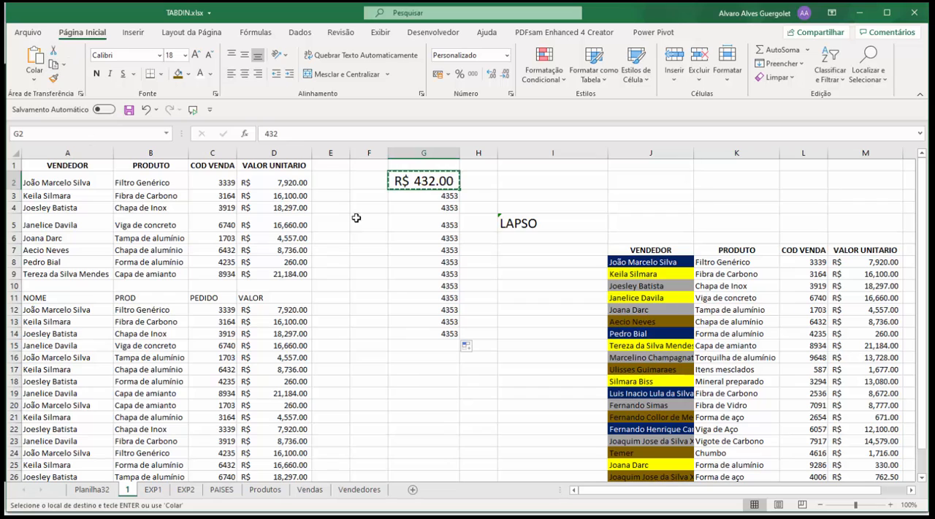
{"action": "left_click", "coordinate": [365, 183]}
{"action": "left_click", "coordinate": [31, 59]}
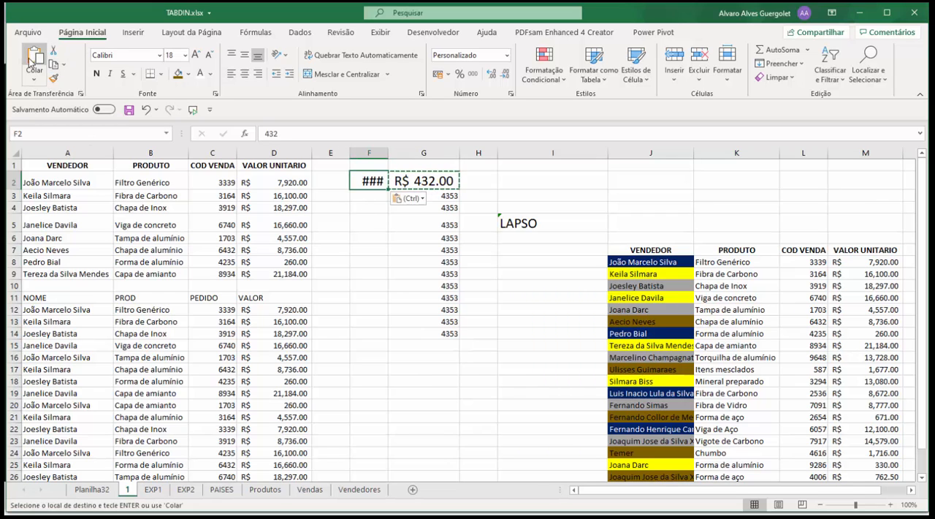
{"action": "left_click", "coordinate": [420, 181]}
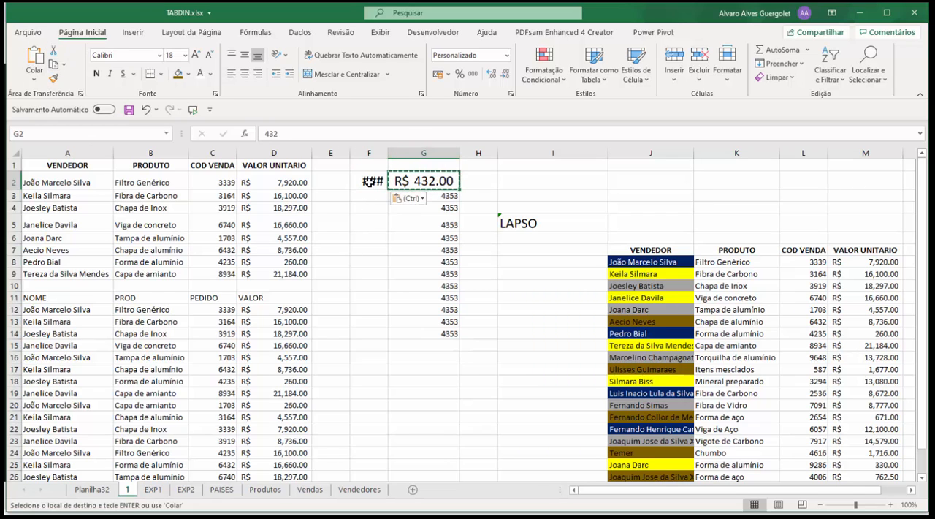
{"action": "double_click", "coordinate": [388, 153]}
{"action": "left_click", "coordinate": [389, 182]}
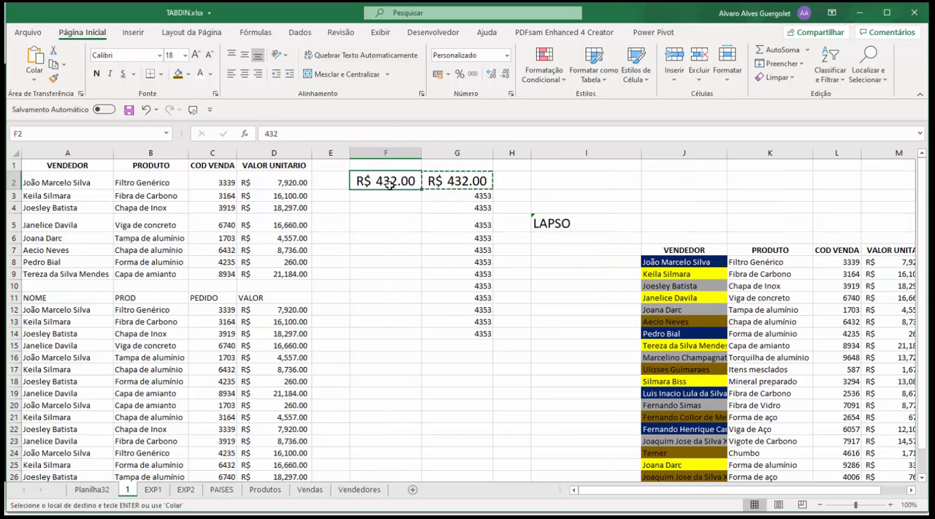
Clear the copied value in F2, and cut the currency value from G2 and paste it into F2
{"action": "key", "text": "Delete"}
{"action": "left_click", "coordinate": [471, 187]}
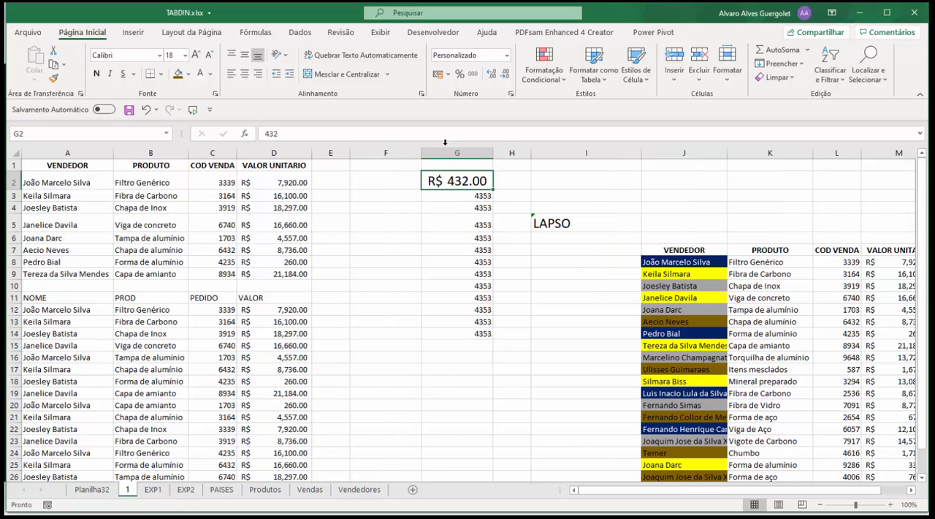
{"action": "left_click", "coordinate": [52, 52]}
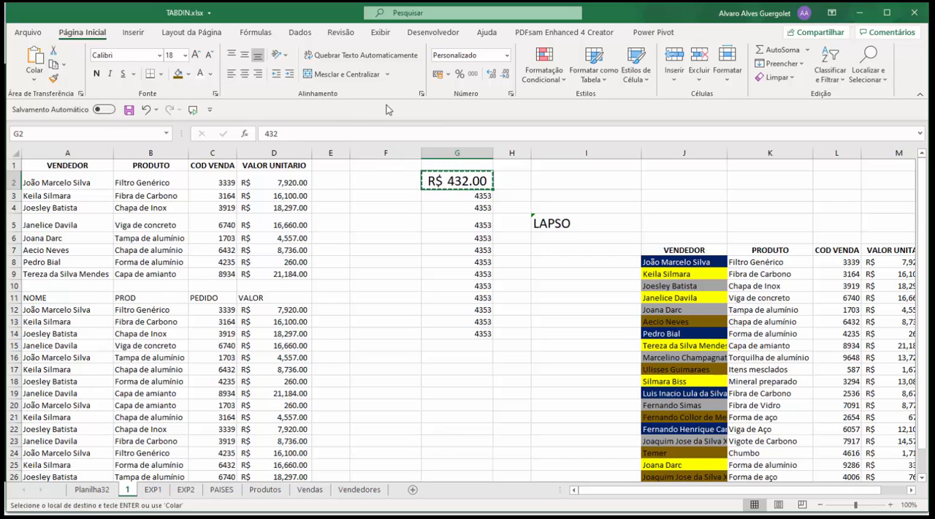
{"action": "left_click", "coordinate": [387, 177]}
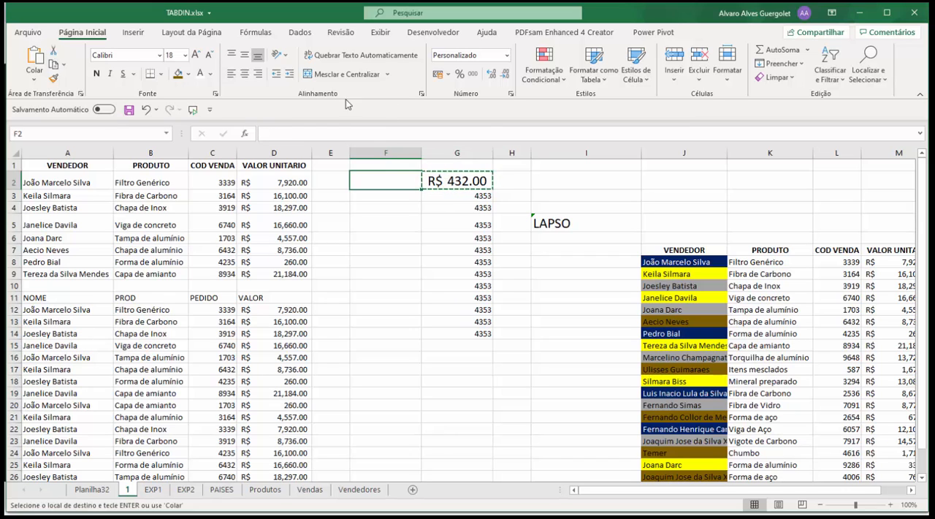
{"action": "left_click", "coordinate": [33, 65]}
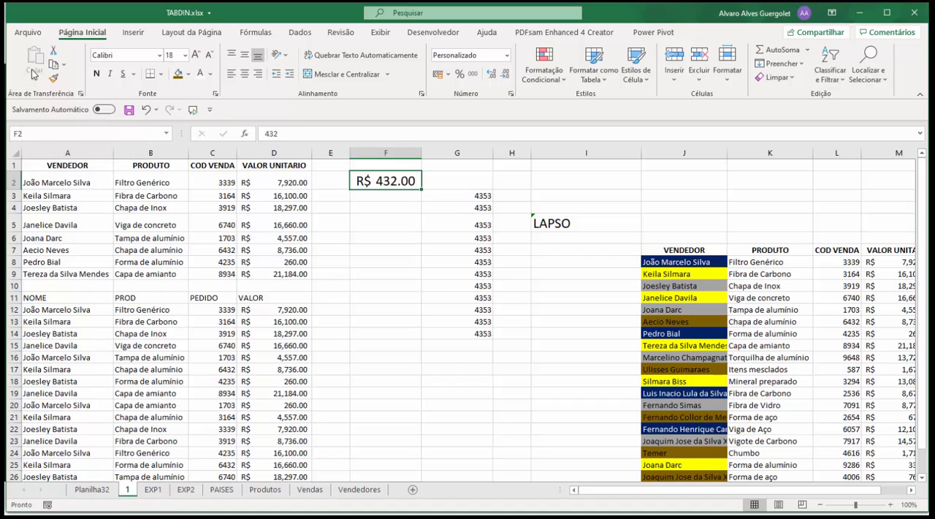
{"action": "left_click", "coordinate": [447, 179]}
{"action": "left_click", "coordinate": [393, 179]}
{"action": "left_click", "coordinate": [449, 181]}
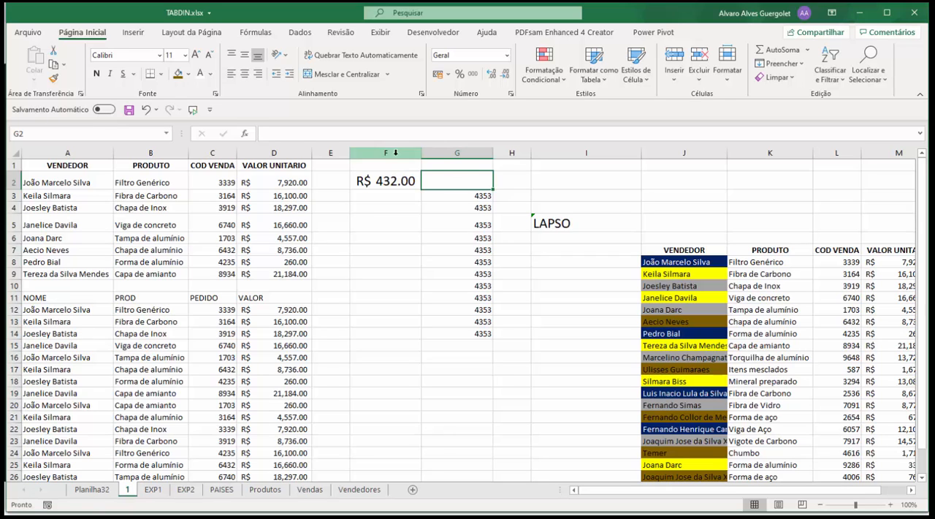
{"action": "left_click", "coordinate": [377, 207]}
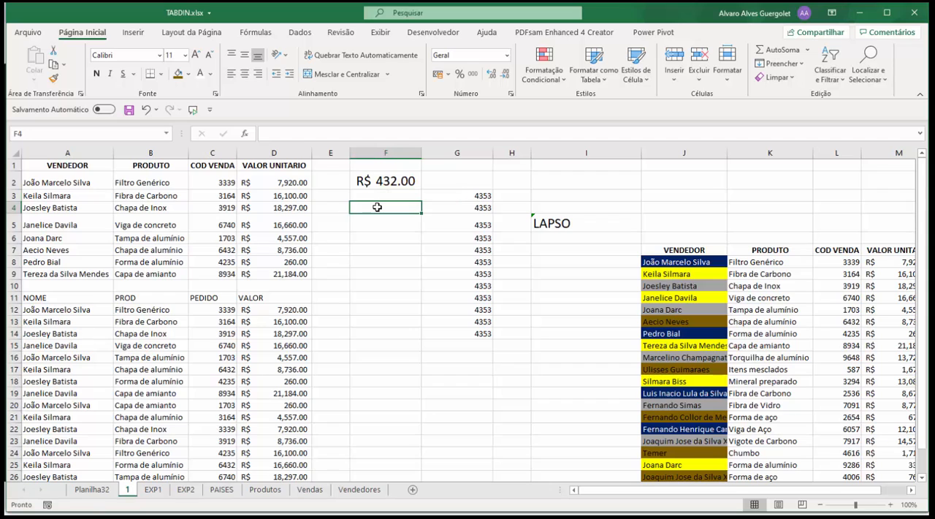
{"action": "left_click", "coordinate": [390, 179]}
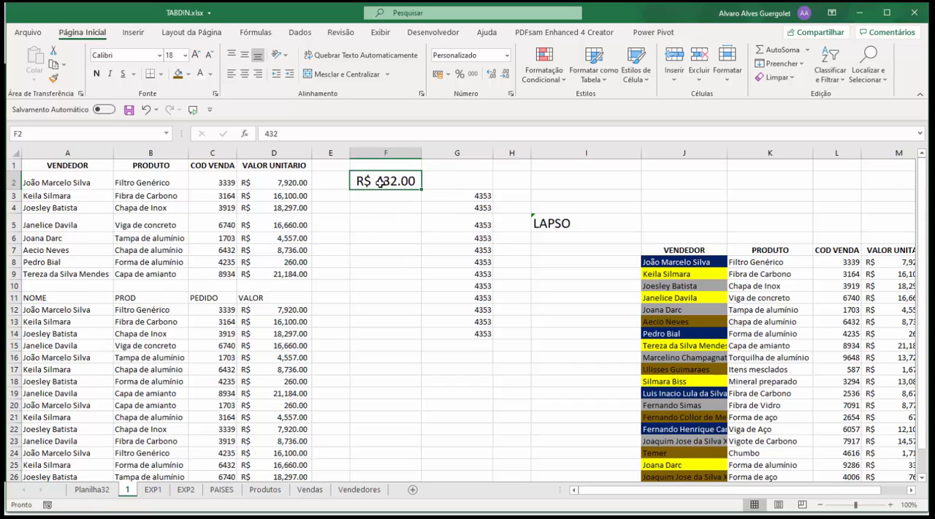
Move the 4353 values from G6:G7 to F6:F7 and from G10:G11 to F12:F13
{"action": "left_click_drag", "start_coordinate": [458, 199], "coordinate": [442, 333]}
{"action": "left_click", "coordinate": [433, 266]}
{"action": "left_click_drag", "start_coordinate": [431, 232], "coordinate": [399, 247]}
{"action": "left_click_drag", "start_coordinate": [456, 285], "coordinate": [404, 335]}
{"action": "left_click", "coordinate": [427, 368]}
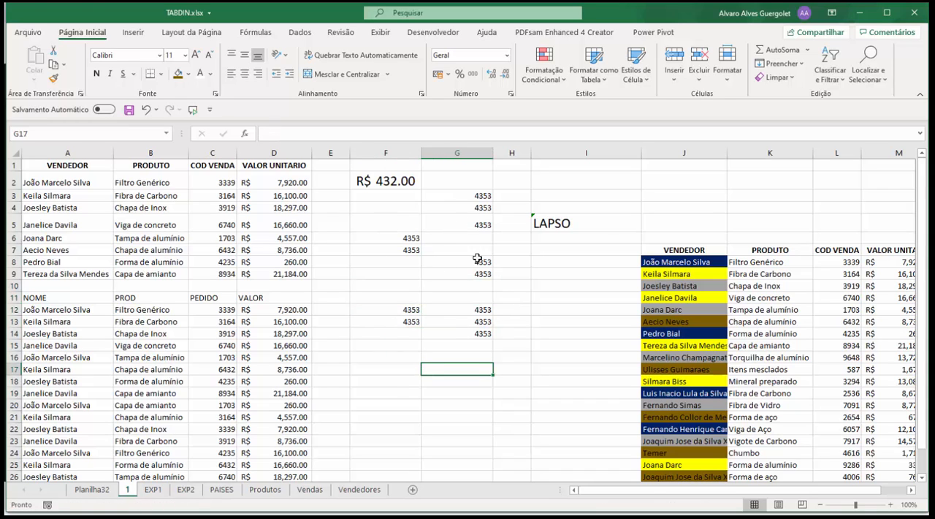
Copy the formatting of F2 to G3:G5 with the Format Painter and autofit column G
{"action": "left_click", "coordinate": [392, 183]}
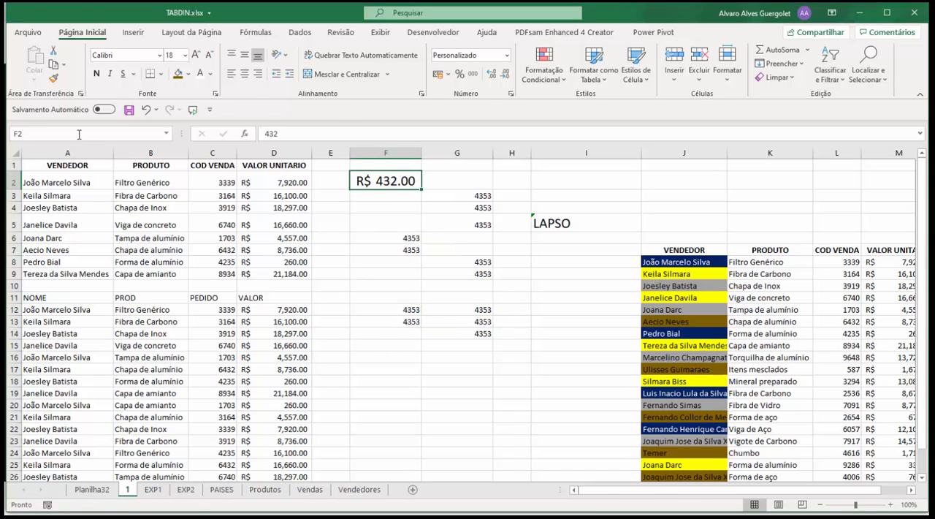
{"action": "left_click", "coordinate": [53, 81]}
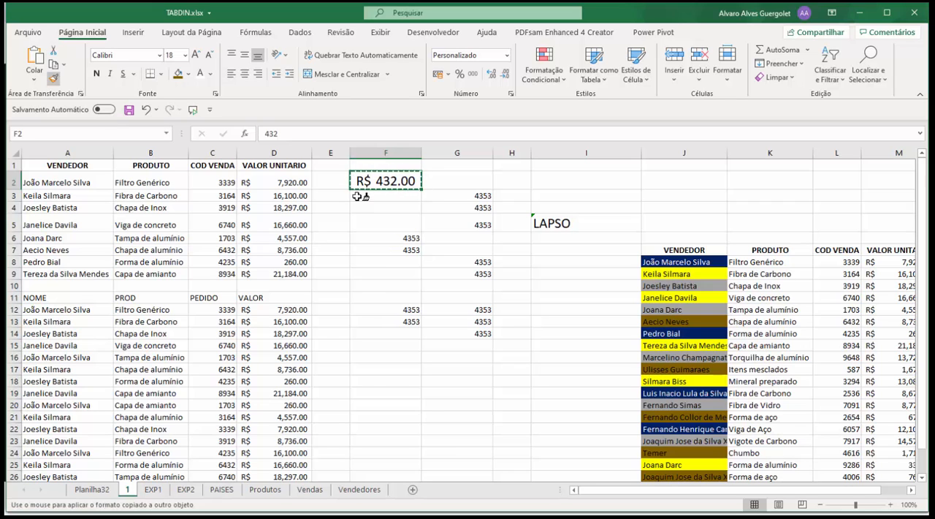
{"action": "left_click_drag", "start_coordinate": [445, 197], "coordinate": [448, 224]}
{"action": "double_click", "coordinate": [492, 152]}
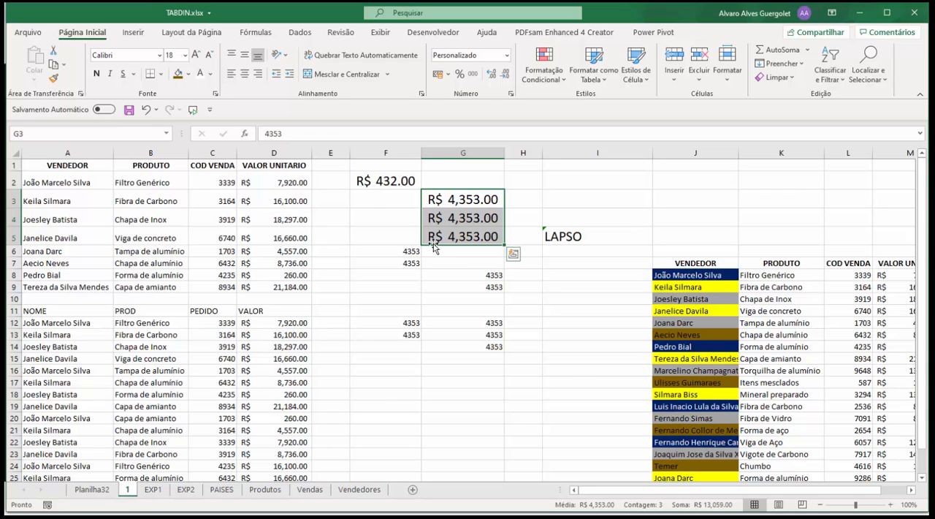
{"action": "left_click", "coordinate": [436, 199]}
{"action": "left_click", "coordinate": [400, 182]}
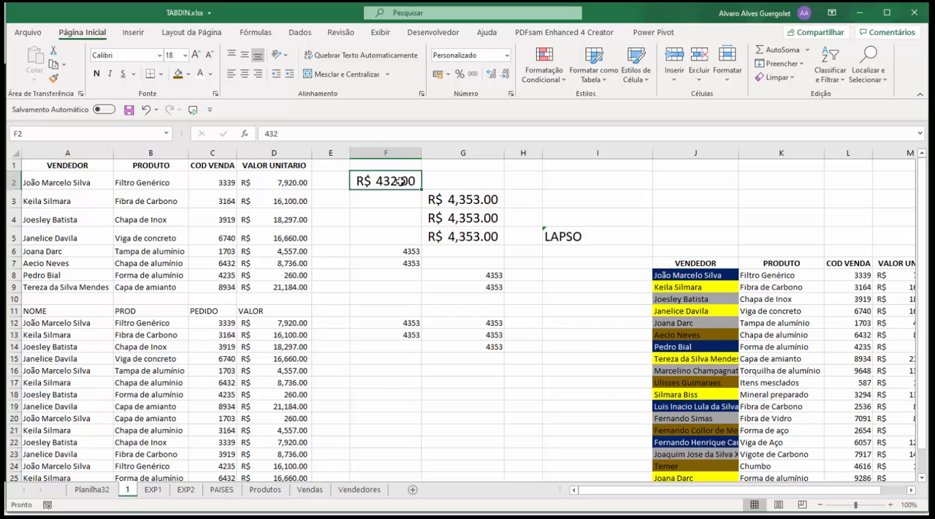
{"action": "left_click_drag", "start_coordinate": [440, 200], "coordinate": [467, 236]}
{"action": "left_click", "coordinate": [414, 251]}
{"action": "left_click", "coordinate": [432, 237]}
Apply the formatting of G3 to cell F6 with the Format Painter and dismiss the multiple-selection warning
{"action": "left_click", "coordinate": [450, 201]}
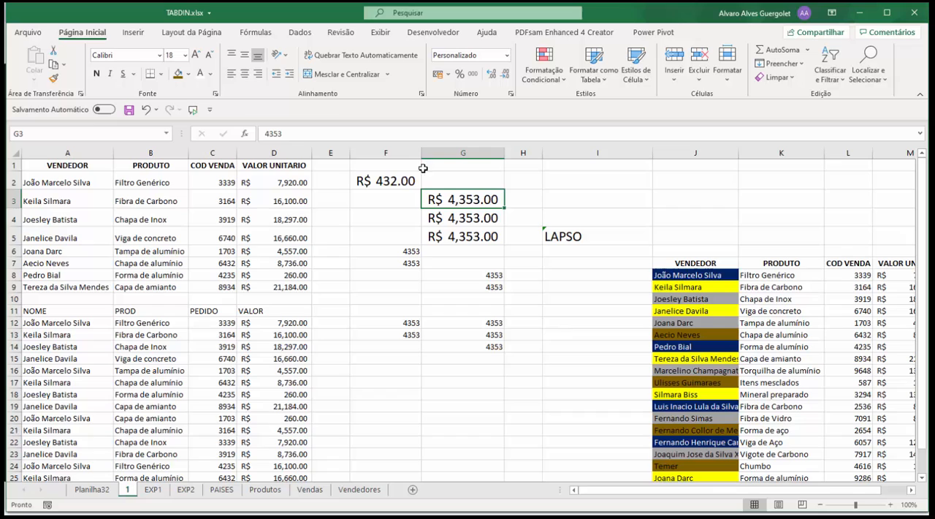
{"action": "left_click", "coordinate": [52, 79]}
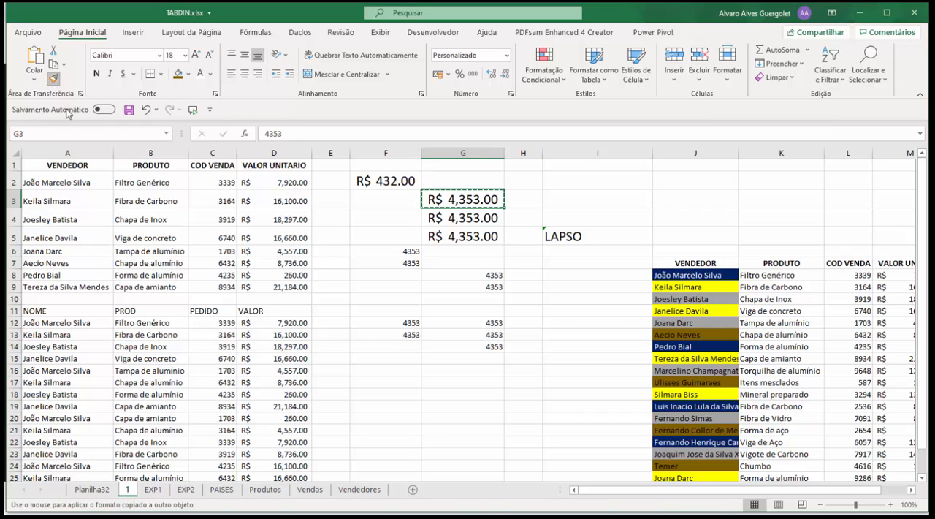
{"action": "left_click", "coordinate": [385, 254]}
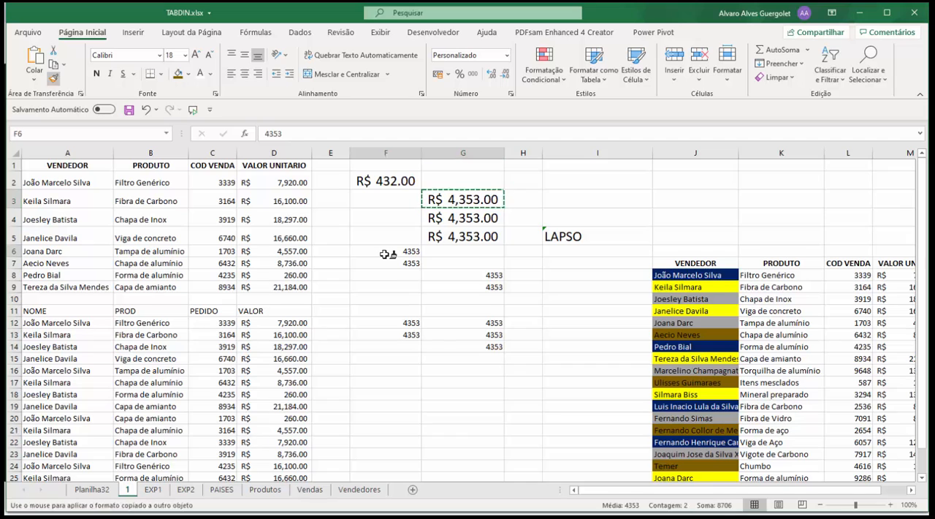
{"action": "left_click", "coordinate": [53, 79]}
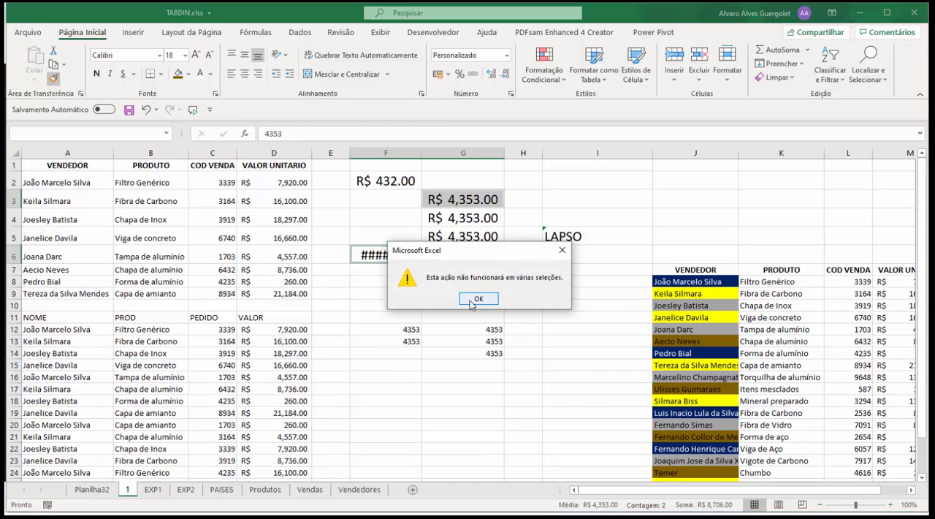
{"action": "left_click", "coordinate": [471, 298]}
Copy the formatting of G3 to G8:G9 with the Format Painter and autofit column F
{"action": "left_click", "coordinate": [437, 202]}
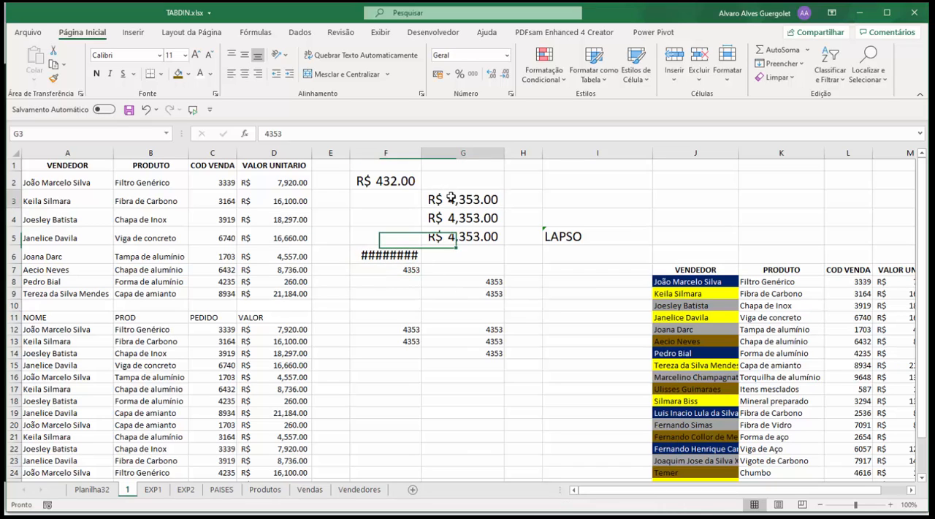
{"action": "left_click", "coordinate": [52, 79]}
{"action": "left_click_drag", "start_coordinate": [447, 281], "coordinate": [450, 289]}
{"action": "left_click", "coordinate": [451, 288]}
{"action": "left_click", "coordinate": [400, 263]}
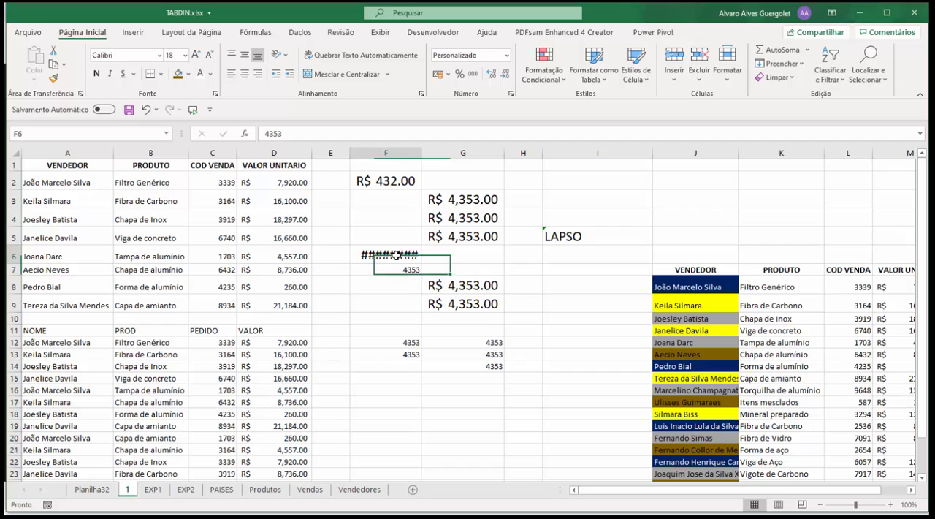
{"action": "double_click", "coordinate": [420, 154]}
{"action": "left_click", "coordinate": [416, 270]}
Fill cell G3 with the current dark gold colour and copy its formatting to F12 with the Format Painter
{"action": "left_click", "coordinate": [479, 204]}
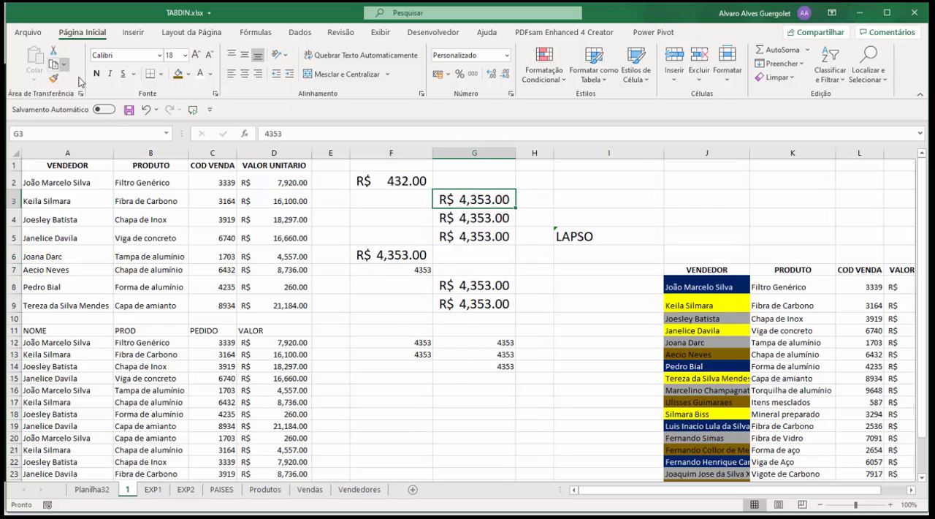
{"action": "left_click", "coordinate": [177, 76]}
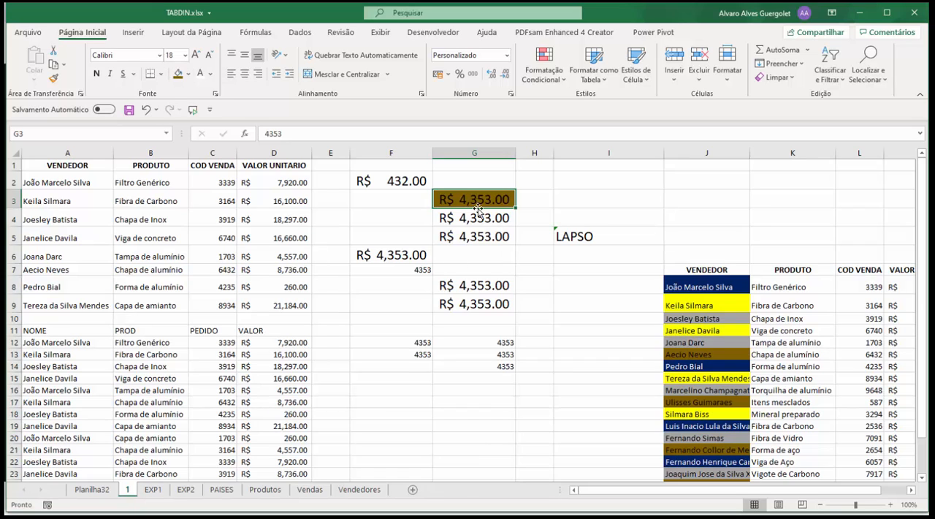
{"action": "left_click", "coordinate": [52, 77]}
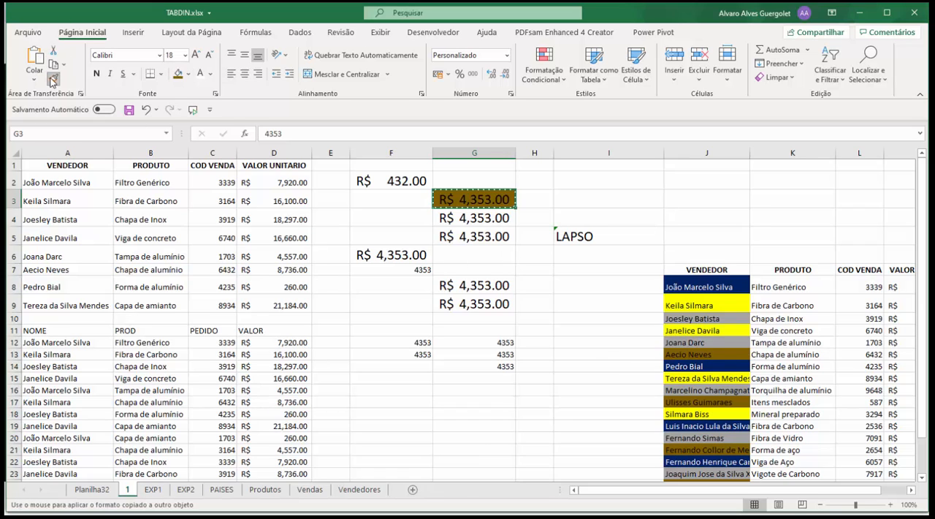
{"action": "left_click", "coordinate": [417, 342]}
{"action": "left_click", "coordinate": [439, 272]}
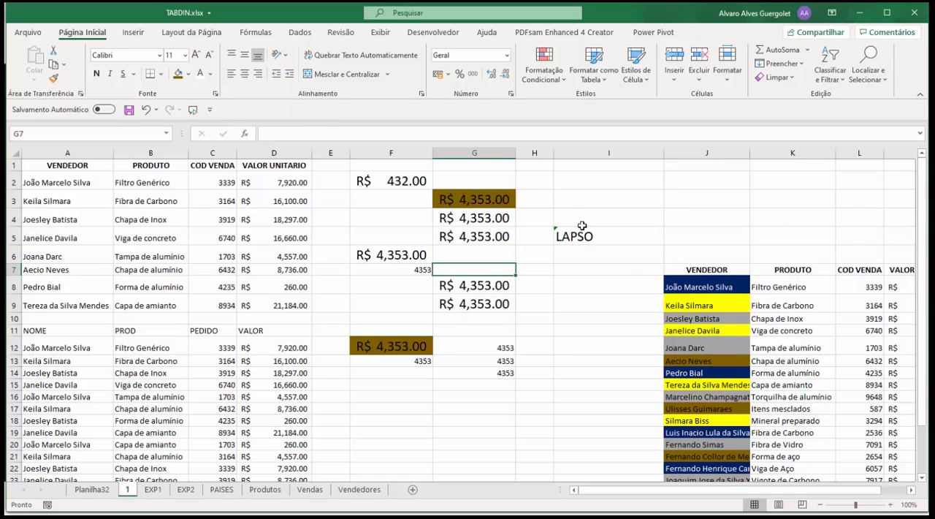
Copy the formatting of cell J8 to F7 with the Format Painter
{"action": "left_click", "coordinate": [688, 288]}
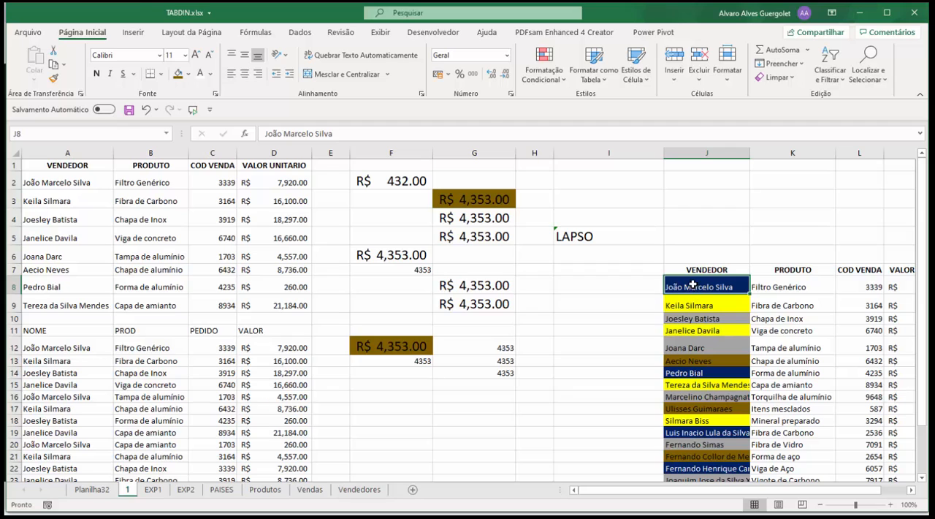
{"action": "left_click", "coordinate": [51, 81]}
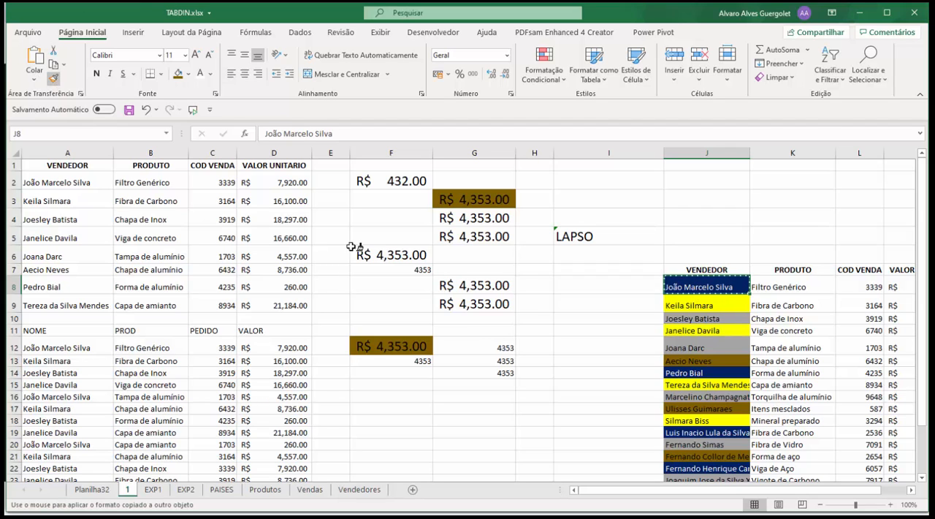
{"action": "left_click", "coordinate": [415, 271]}
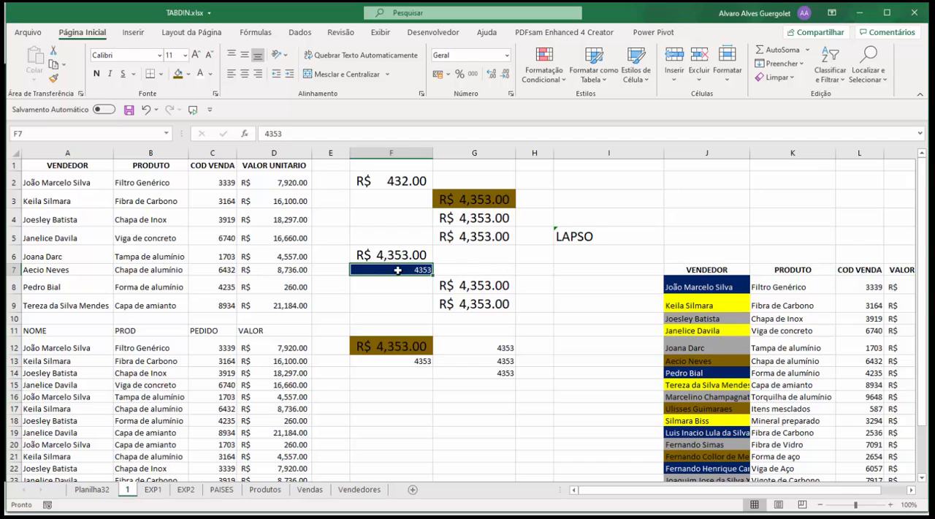
{"action": "left_click", "coordinate": [423, 300]}
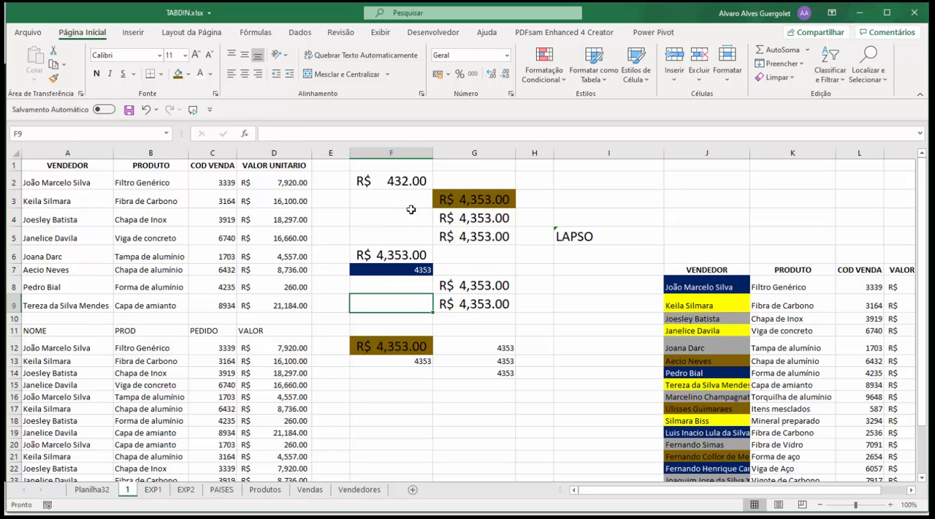
{"action": "scroll", "coordinate": [361, 247], "scroll_direction": "down", "scroll_amount": 3}
{"action": "scroll", "coordinate": [363, 248], "scroll_direction": "up", "scroll_amount": 3}
Delete column F and the next two columns so the column containing LAPSO moves into column F
{"action": "right_click", "coordinate": [391, 152]}
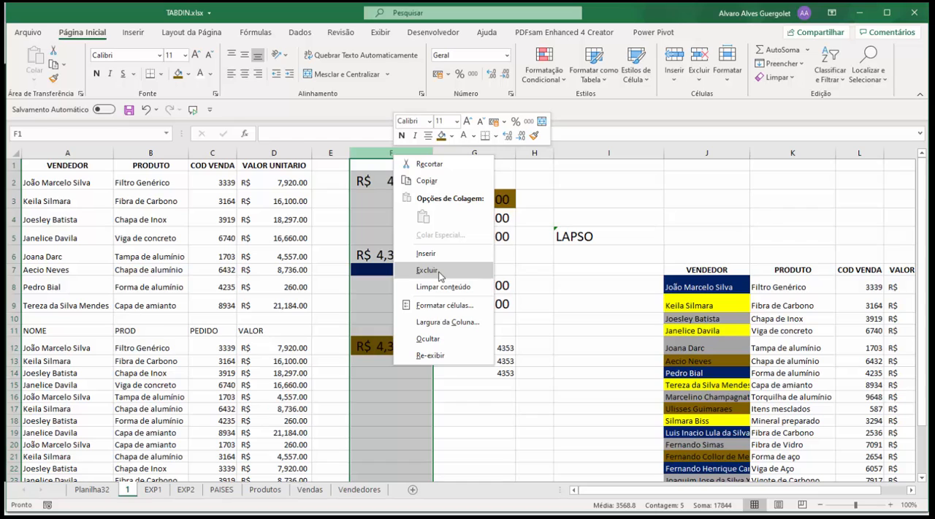
{"action": "right_click", "coordinate": [371, 153]}
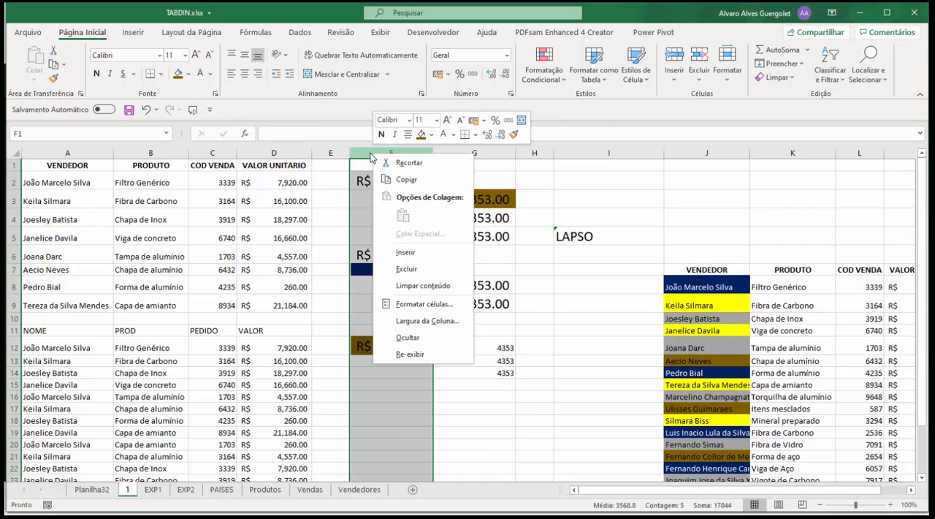
{"action": "left_click", "coordinate": [423, 270]}
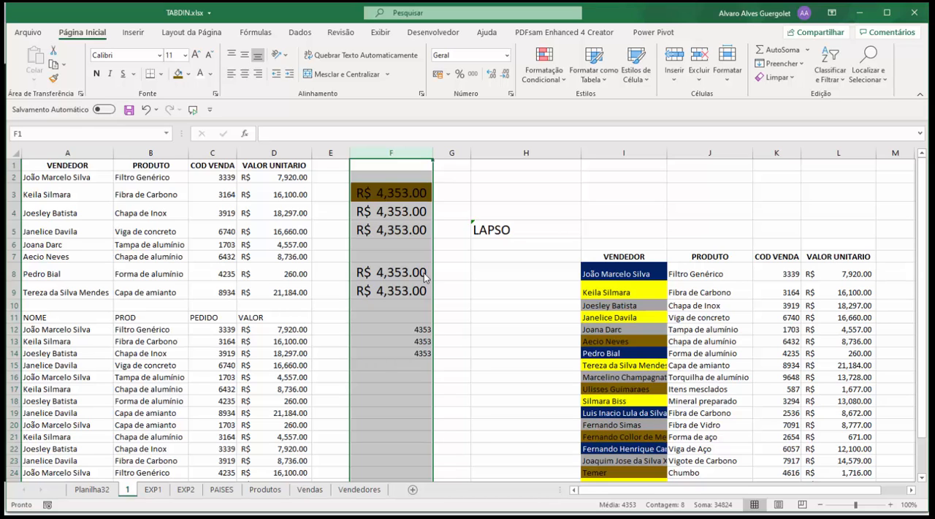
{"action": "key", "text": "ctrl+minus"}
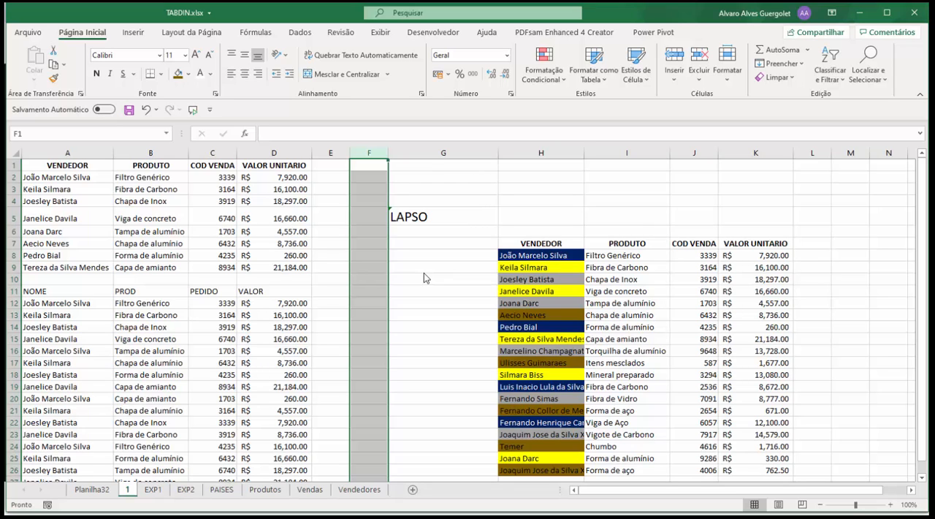
{"action": "key", "text": "ctrl+minus"}
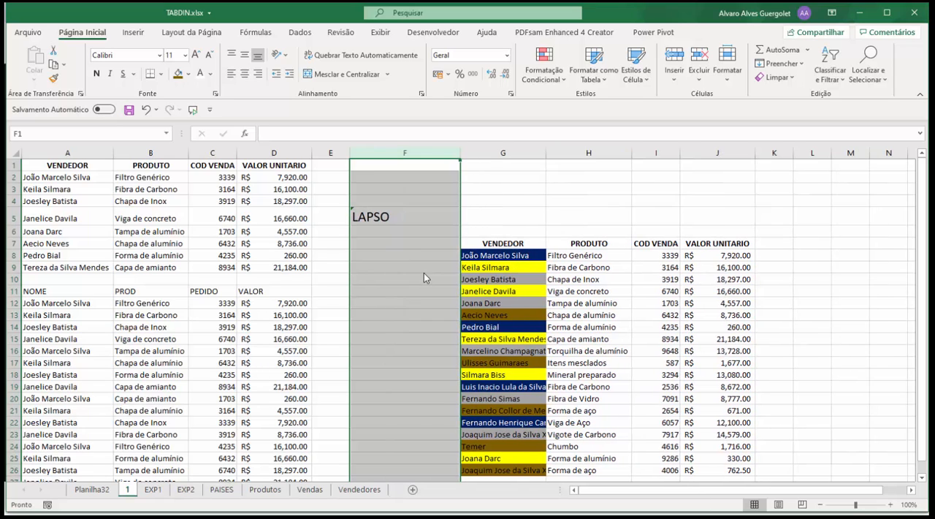
{"action": "left_click", "coordinate": [353, 319]}
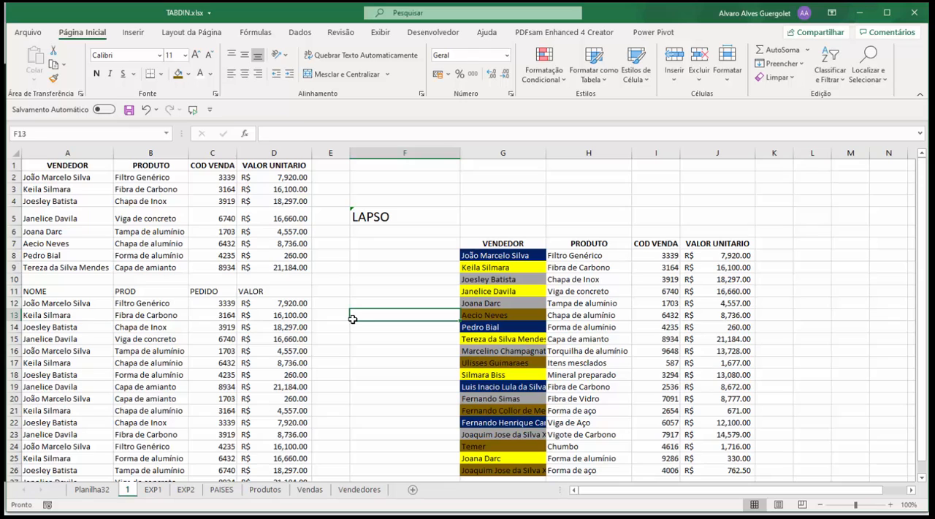
Extend the last two rows of the table, A26:D27, down to row 31 with the fill handle
{"action": "scroll", "coordinate": [353, 319], "scroll_direction": "down", "scroll_amount": 4}
{"action": "left_click", "coordinate": [301, 333]}
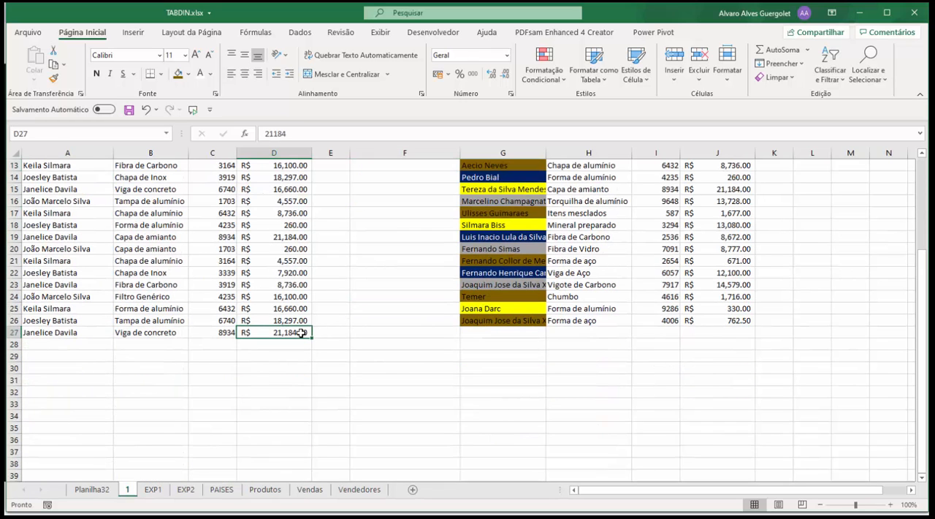
{"action": "left_click", "coordinate": [28, 331]}
{"action": "left_click_drag", "start_coordinate": [29, 331], "coordinate": [293, 343]}
{"action": "left_click_drag", "start_coordinate": [298, 341], "coordinate": [29, 320]}
{"action": "left_click", "coordinate": [306, 332]}
{"action": "left_click_drag", "start_coordinate": [313, 339], "coordinate": [314, 381]}
{"action": "left_click", "coordinate": [332, 391]}
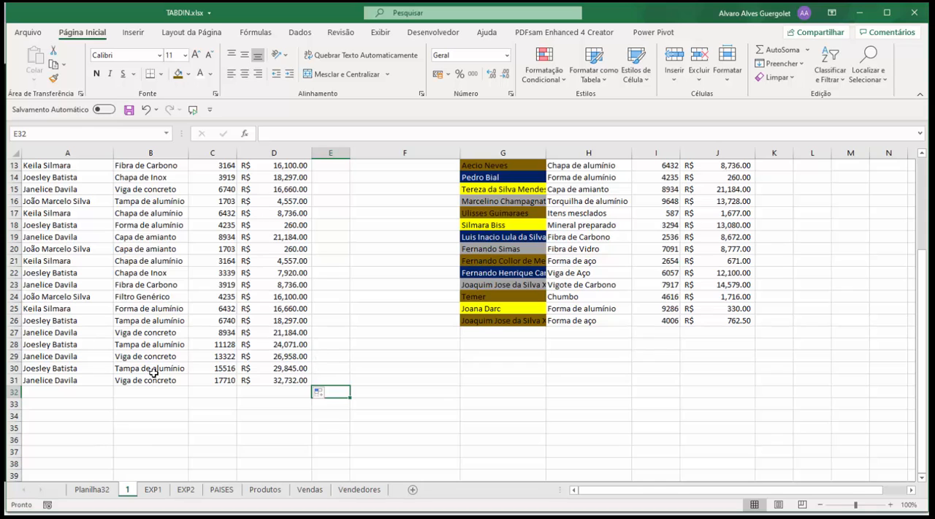
Delete rows 28 to 31 below the table
{"action": "left_click", "coordinate": [10, 348]}
{"action": "right_click", "coordinate": [10, 348]}
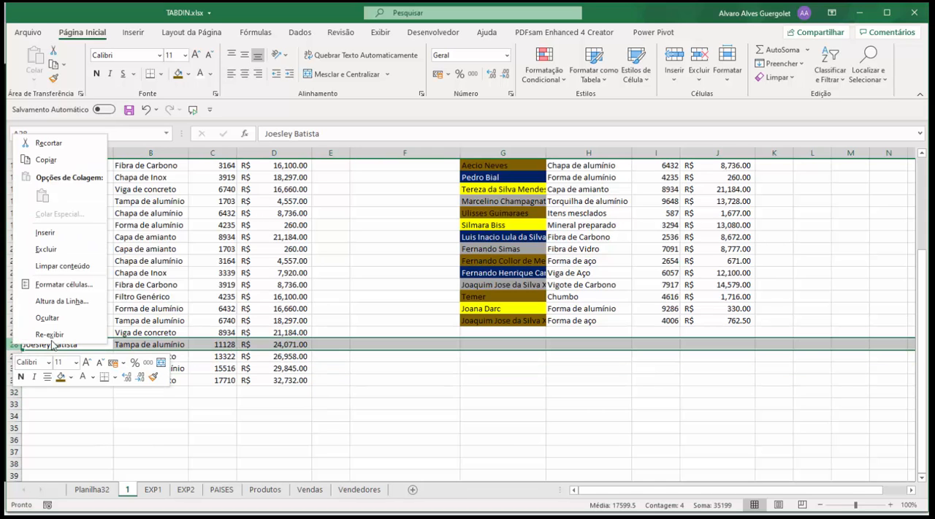
{"action": "left_click", "coordinate": [46, 249]}
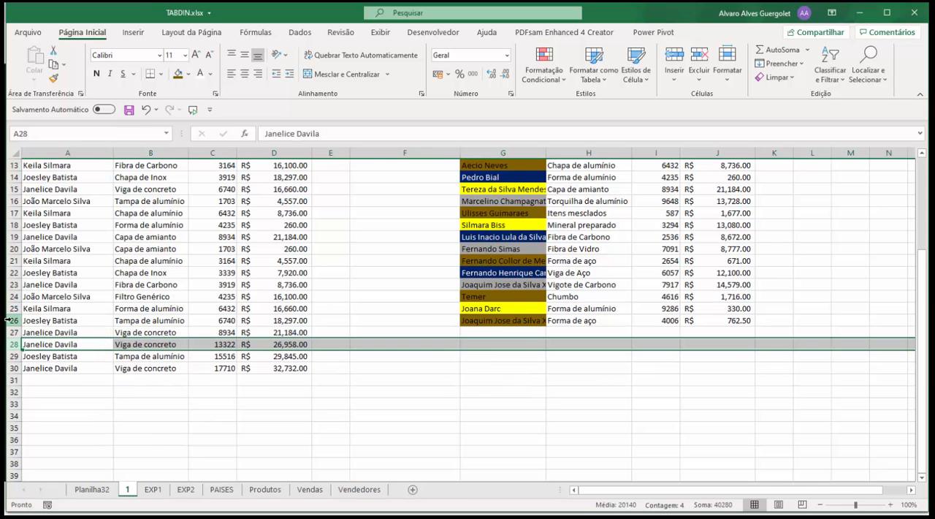
{"action": "key", "text": "ctrl+minus"}
{"action": "key", "text": "ctrl+minus"}
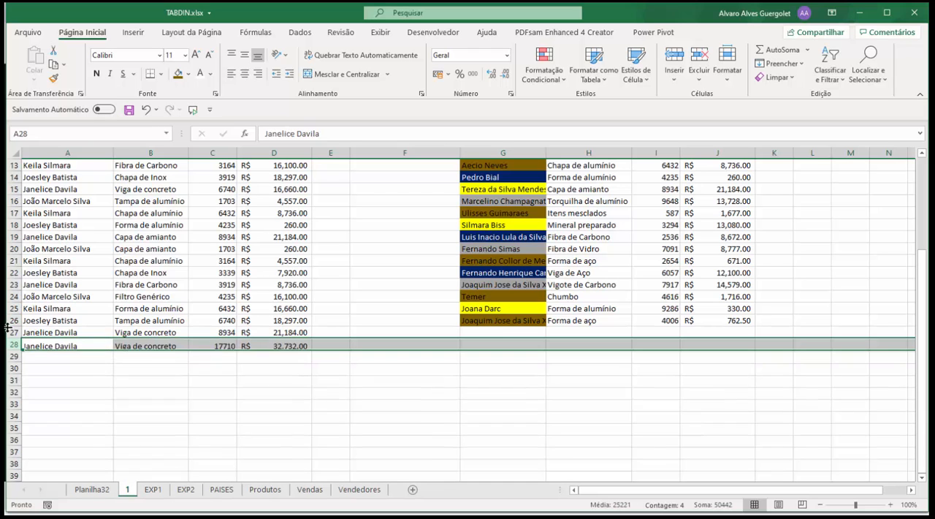
{"action": "key", "text": "ctrl+minus"}
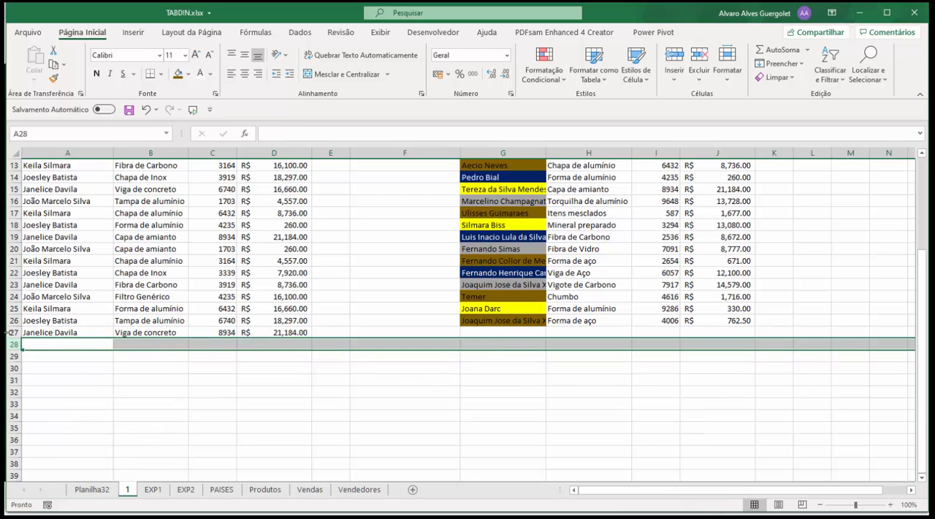
{"action": "left_click", "coordinate": [152, 284]}
{"action": "scroll", "coordinate": [154, 284], "scroll_direction": "up", "scroll_amount": 1}
{"action": "scroll", "coordinate": [154, 284], "scroll_direction": "up", "scroll_amount": 3}
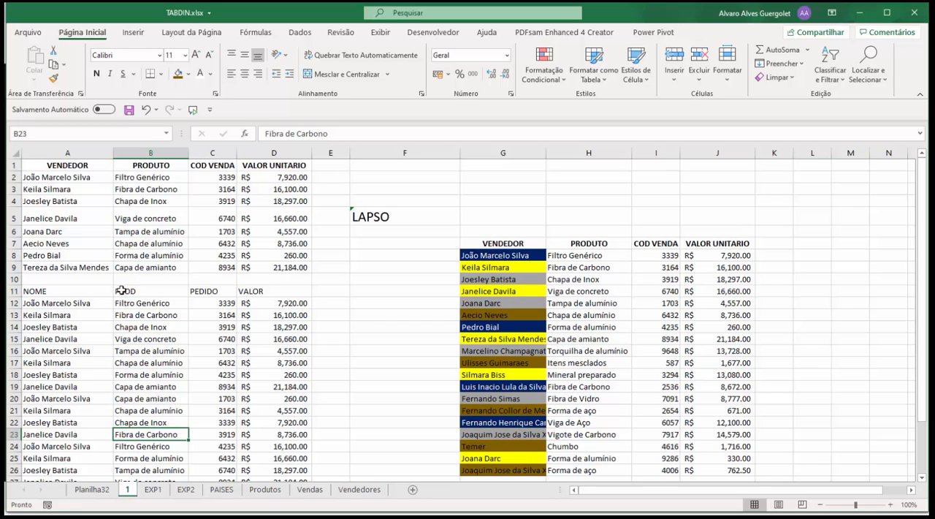
Insert a rectangle shape about 1.43 cm high and 4.23 cm wide over column G, rows 2 to 4
{"action": "left_click", "coordinate": [359, 247]}
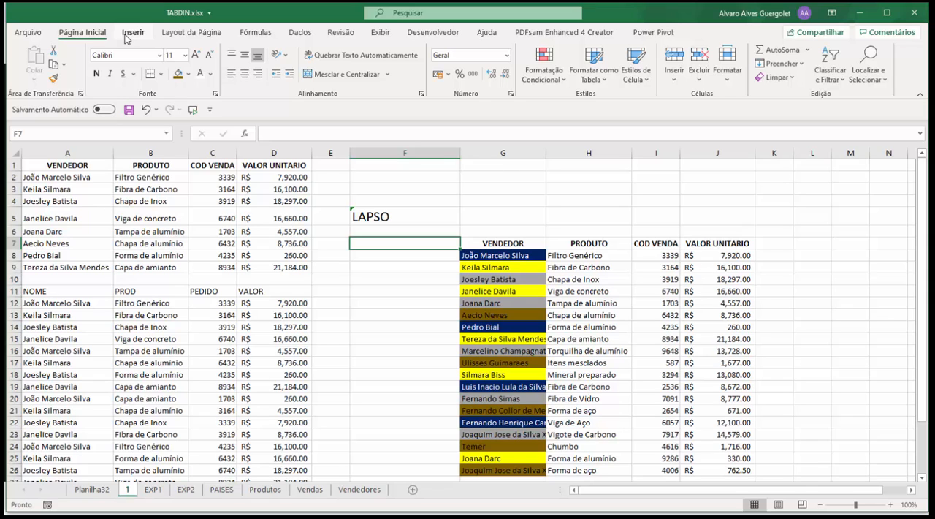
{"action": "left_click", "coordinate": [133, 32]}
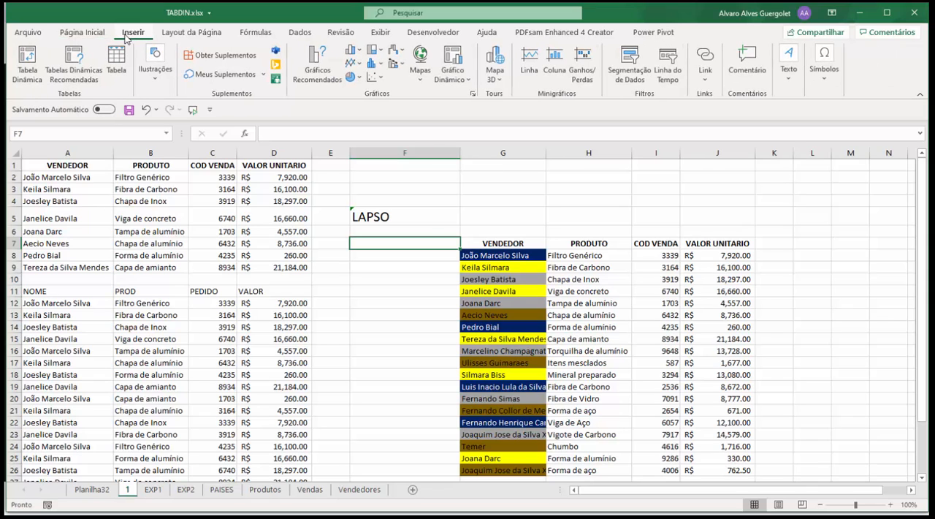
{"action": "left_click", "coordinate": [144, 77]}
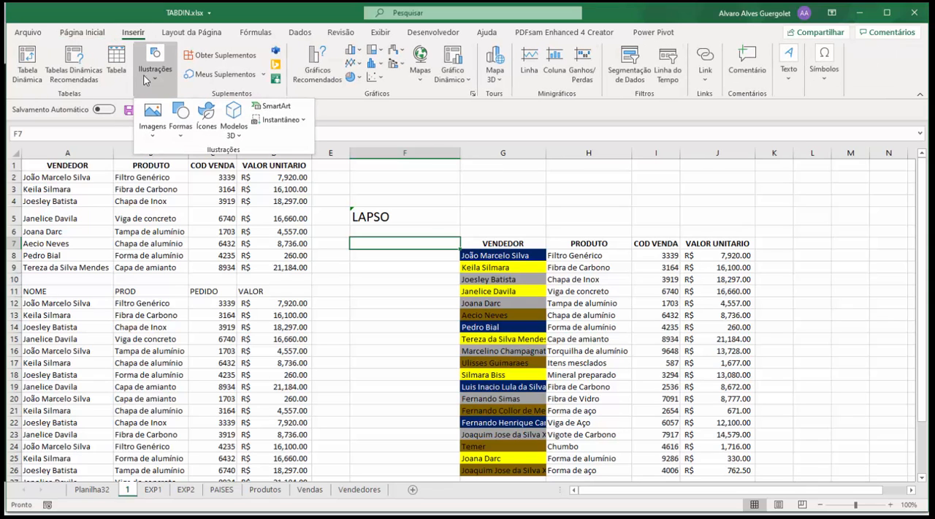
{"action": "left_click", "coordinate": [182, 129]}
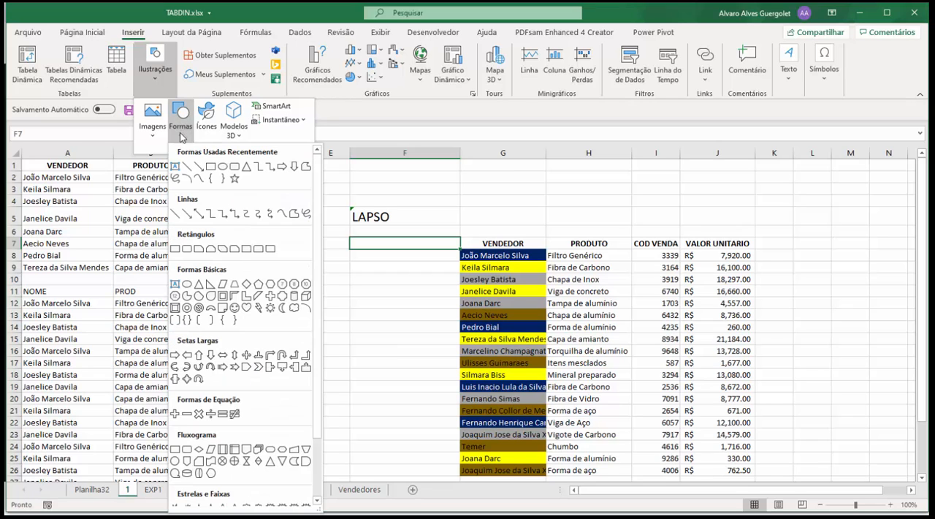
{"action": "left_click", "coordinate": [214, 169]}
{"action": "left_click_drag", "start_coordinate": [457, 174], "coordinate": [554, 207]}
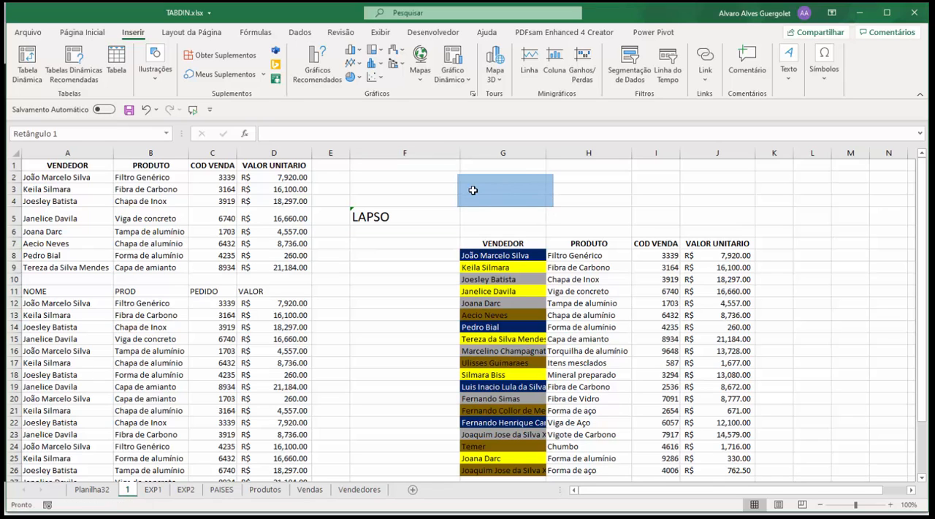
Insert a second rectangle about 1.56 cm high and 3.65 cm wide across columns F and G, rows 6 to 8
{"action": "left_click", "coordinate": [131, 34]}
{"action": "left_click", "coordinate": [155, 64]}
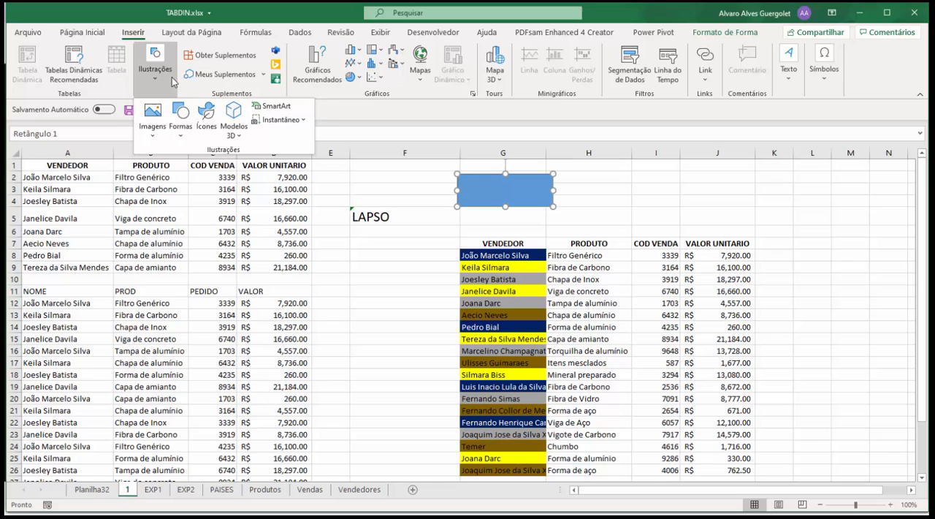
{"action": "left_click", "coordinate": [180, 117]}
{"action": "left_click", "coordinate": [213, 166]}
{"action": "mouse_move", "coordinate": [424, 221]}
{"action": "left_mouse_down"}
{"action": "mouse_move", "coordinate": [502, 274]}
{"action": "mouse_move", "coordinate": [507, 257]}
{"action": "left_mouse_up"}
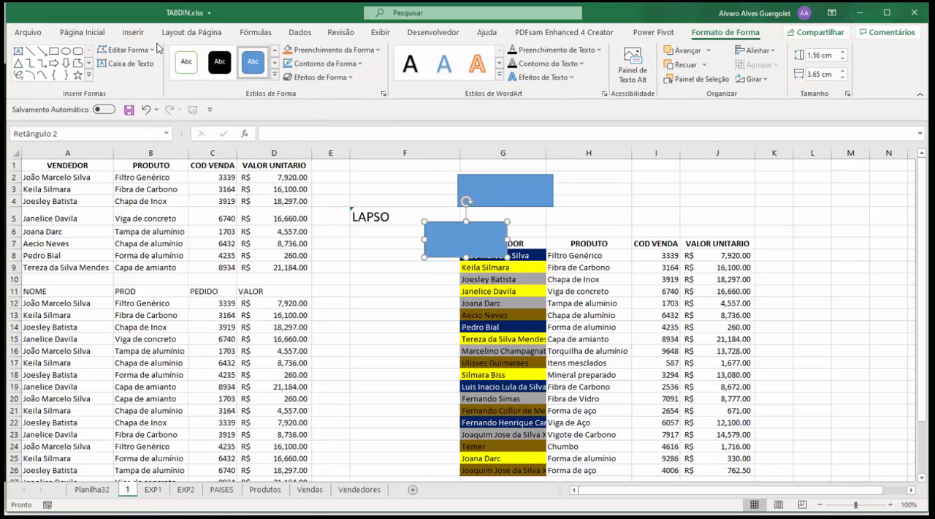
Lock drawing mode for the straight arrow among the recently used shapes
{"action": "left_click", "coordinate": [133, 32]}
{"action": "left_click", "coordinate": [153, 78]}
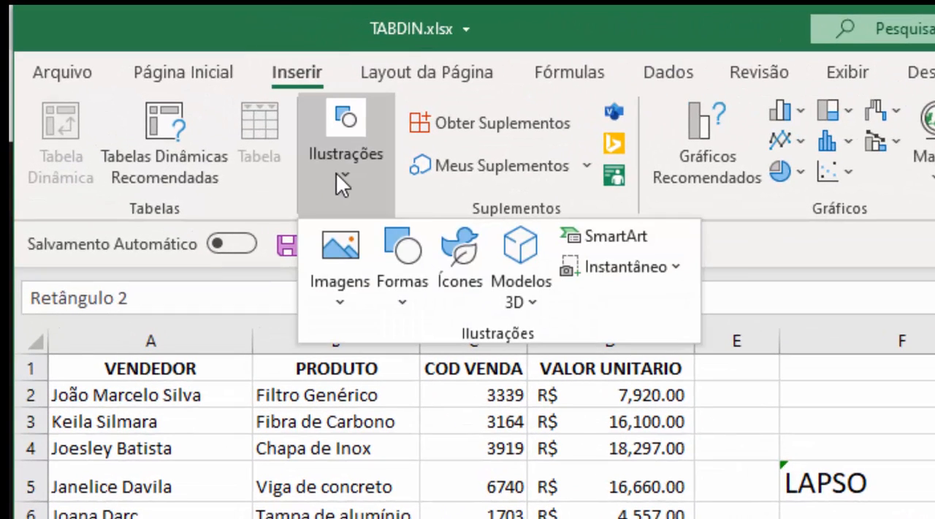
{"action": "left_click", "coordinate": [350, 188]}
{"action": "right_click", "coordinate": [352, 191]}
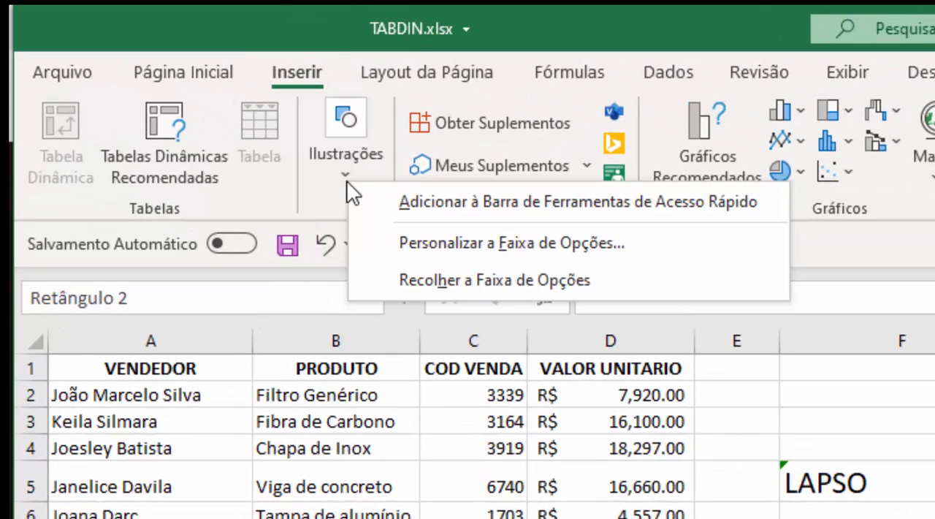
{"action": "left_click", "coordinate": [335, 183]}
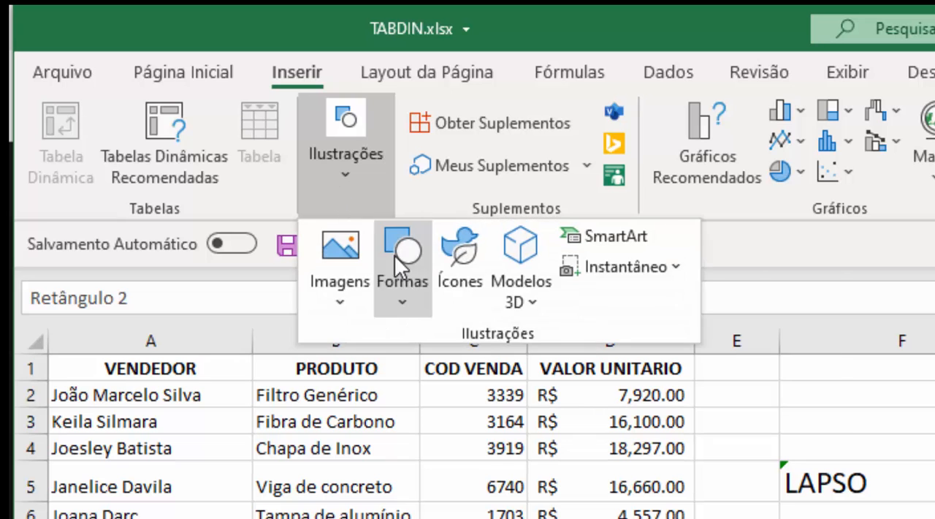
{"action": "right_click", "coordinate": [399, 258]}
{"action": "left_click", "coordinate": [388, 261]}
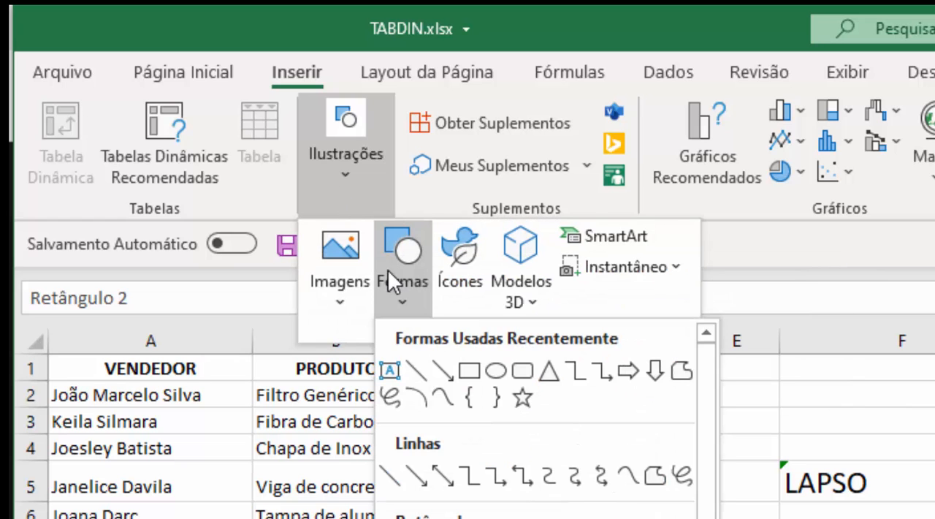
{"action": "right_click", "coordinate": [434, 366]}
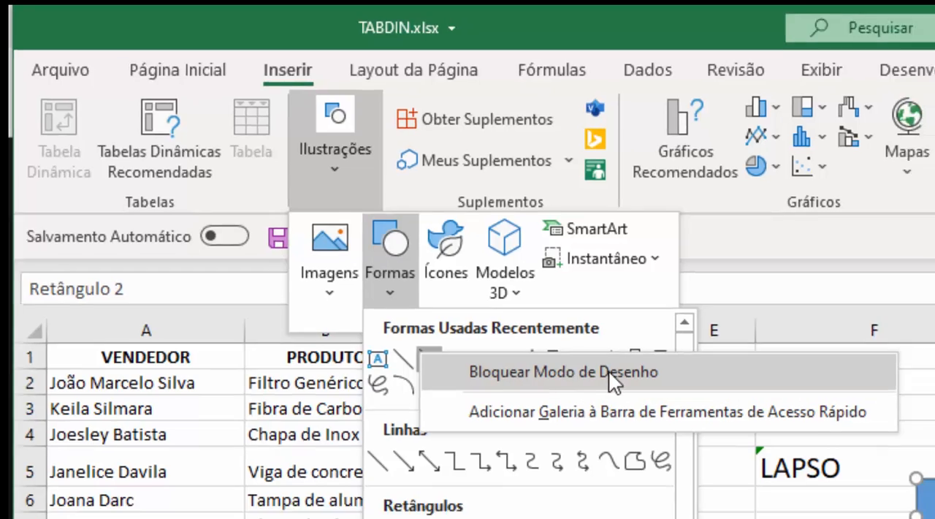
{"action": "left_click", "coordinate": [603, 386]}
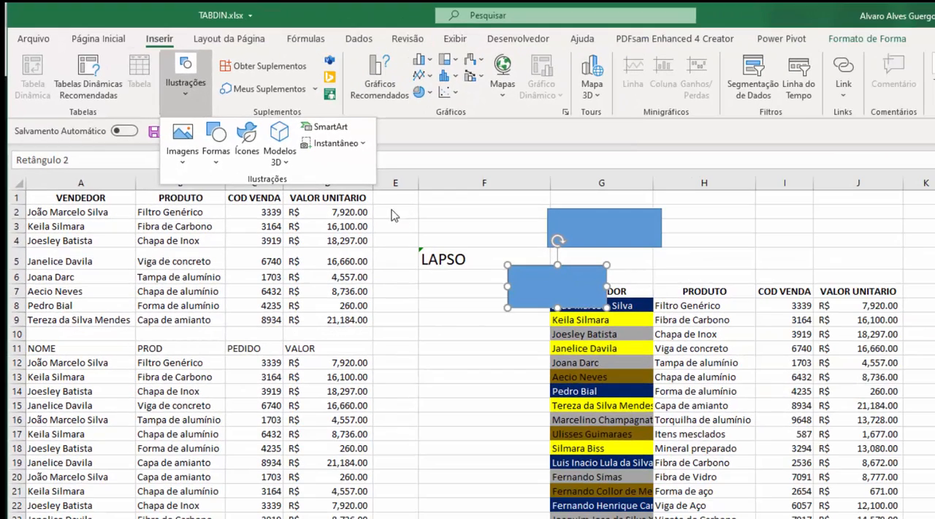
{"action": "left_click", "coordinate": [363, 247]}
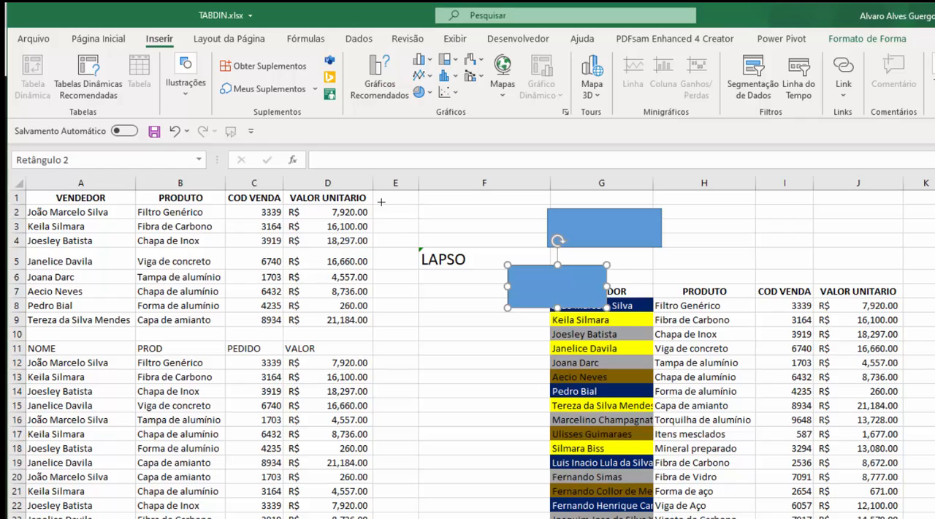
Draw seven straight arrows in different directions across columns E and F, and leave drawing mode
{"action": "mouse_move", "coordinate": [375, 211]}
{"action": "left_mouse_down"}
{"action": "mouse_move", "coordinate": [421, 252]}
{"action": "mouse_move", "coordinate": [468, 248]}
{"action": "left_mouse_up"}
{"action": "left_click_drag", "start_coordinate": [428, 270], "coordinate": [390, 328]}
{"action": "left_click_drag", "start_coordinate": [411, 365], "coordinate": [476, 417]}
{"action": "left_click_drag", "start_coordinate": [472, 337], "coordinate": [410, 336]}
{"action": "left_click_drag", "start_coordinate": [445, 363], "coordinate": [482, 387]}
{"action": "left_click_drag", "start_coordinate": [415, 278], "coordinate": [484, 348]}
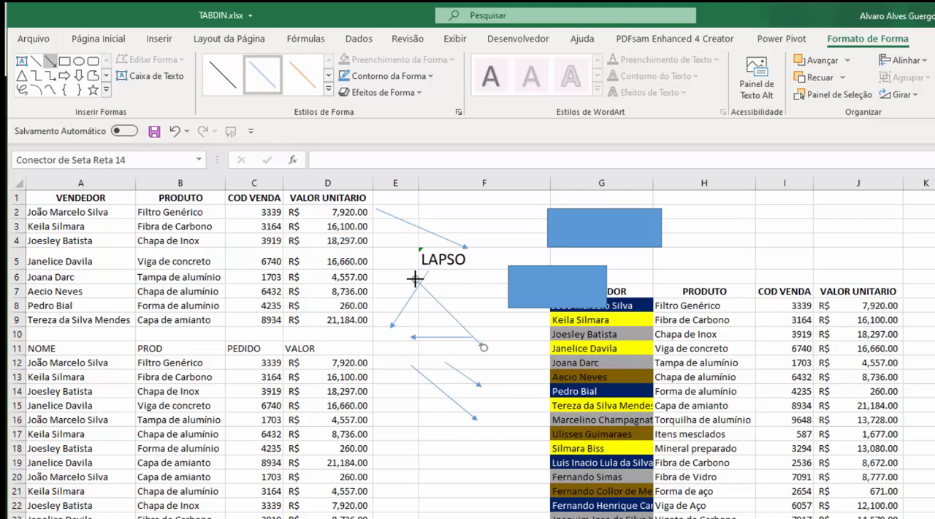
{"action": "left_click", "coordinate": [396, 242]}
{"action": "key", "text": "Escape"}
Select the drawn arrows one after another, ending with the horizontal one beside row 10
{"action": "left_click", "coordinate": [404, 219]}
{"action": "left_click", "coordinate": [402, 247]}
{"action": "left_click", "coordinate": [411, 277]}
{"action": "left_click", "coordinate": [415, 296]}
{"action": "left_click", "coordinate": [432, 305]}
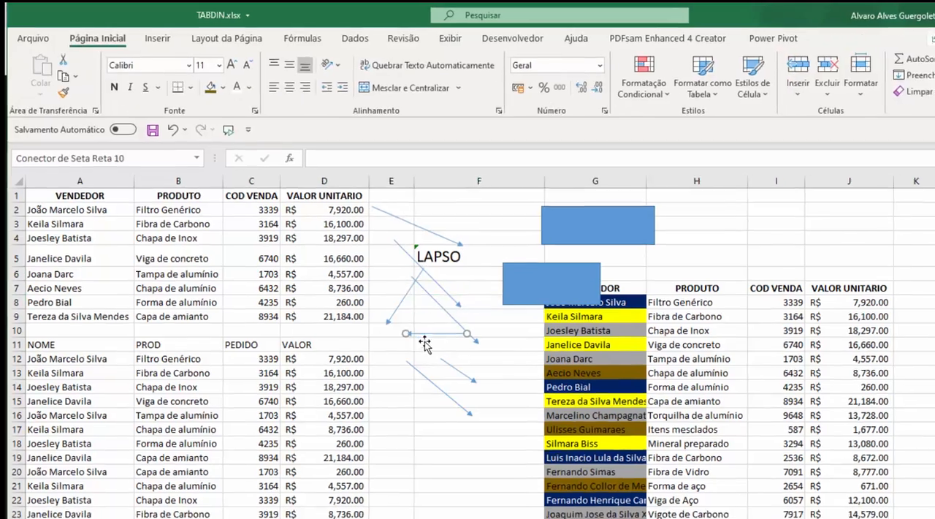
{"action": "left_click", "coordinate": [434, 337]}
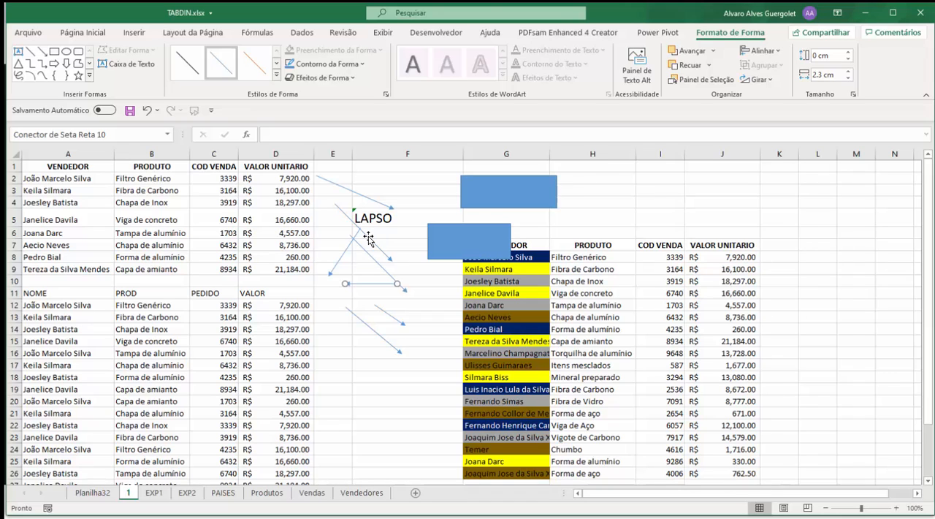
Move the upper rectangle over columns C and D near rows 7 to 9 and duplicate it
{"action": "left_click", "coordinate": [466, 192]}
{"action": "left_click_drag", "start_coordinate": [462, 192], "coordinate": [227, 286]}
{"action": "key", "text": "ctrl+d"}
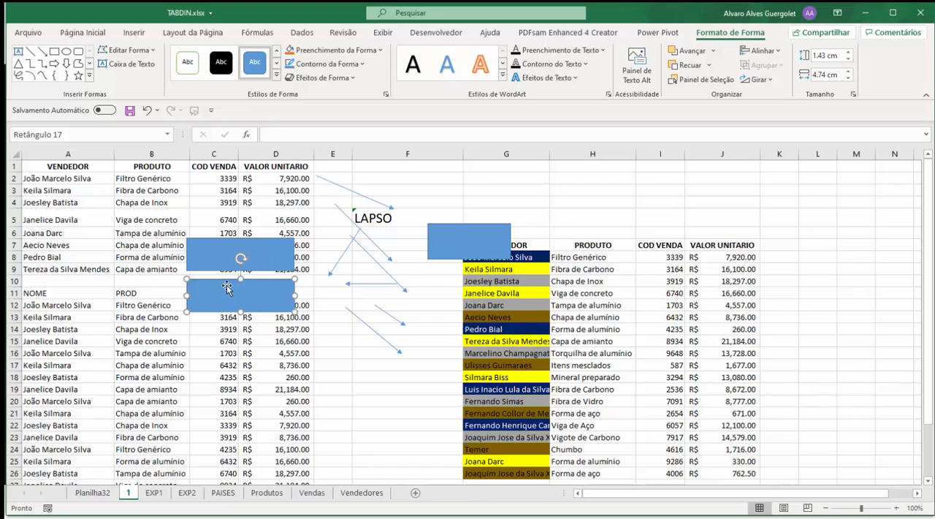
Duplicate the rectangle twice more and stack the copies over columns C and D down to about row 20
{"action": "key", "text": "ctrl+d"}
{"action": "left_click_drag", "start_coordinate": [227, 287], "coordinate": [233, 329]}
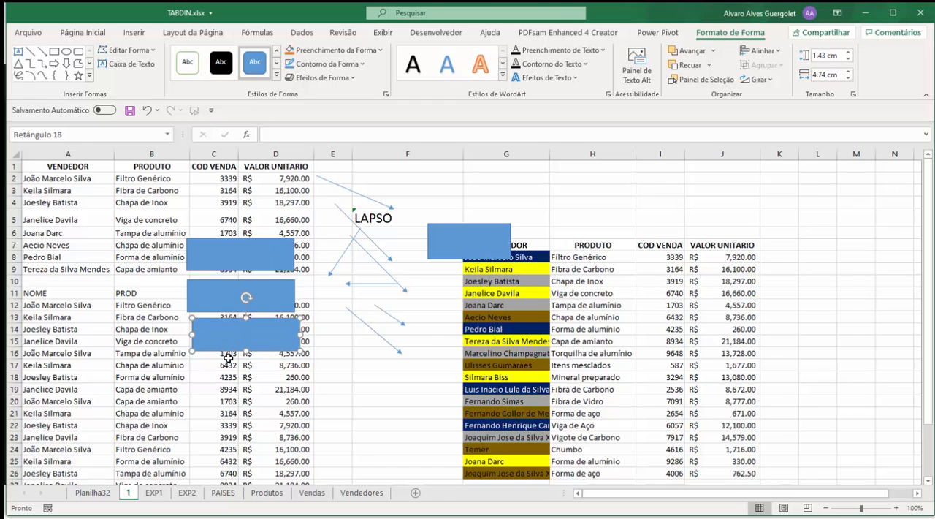
{"action": "key", "text": "ctrl+d"}
{"action": "left_click_drag", "start_coordinate": [231, 355], "coordinate": [235, 396]}
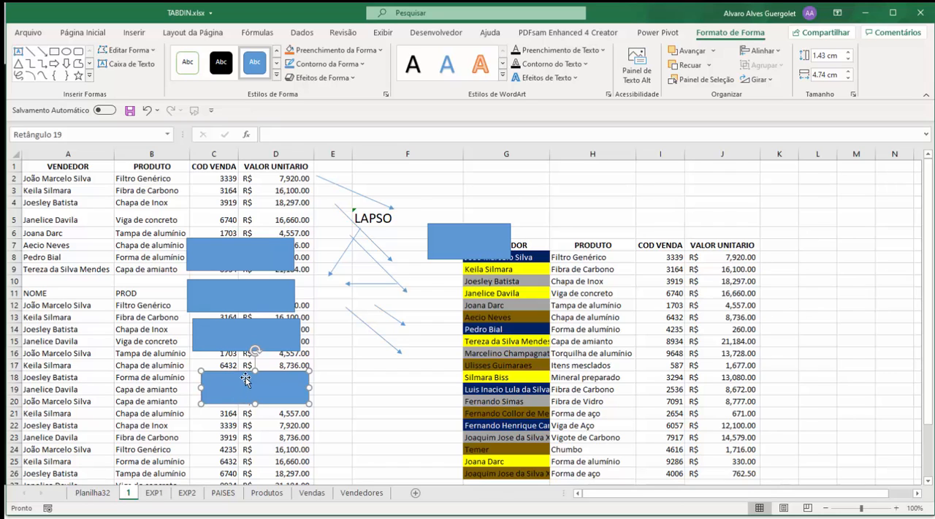
Select the four stacked rectangles together and place a copy of the group over columns A and B
{"action": "left_click", "coordinate": [241, 343], "text": "shift"}
{"action": "left_click", "coordinate": [243, 295], "text": "shift"}
{"action": "left_click", "coordinate": [228, 257], "text": "shift"}
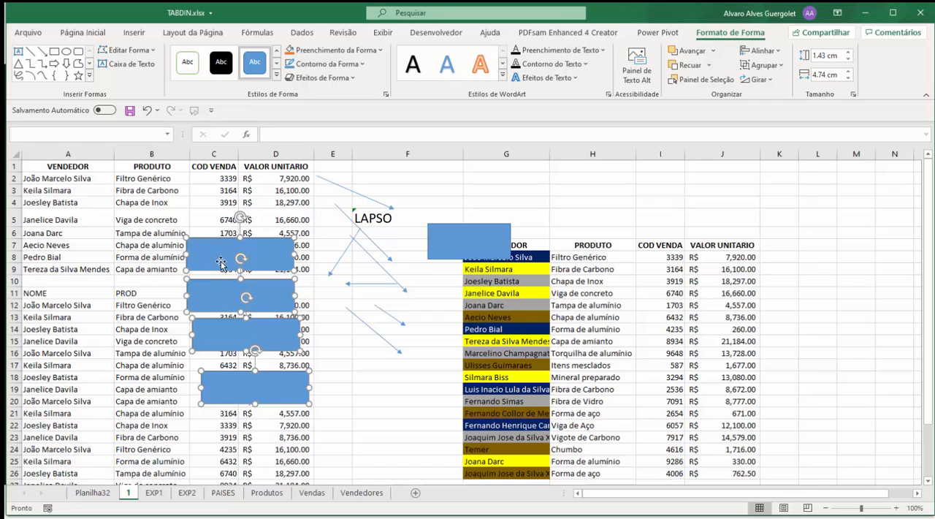
{"action": "left_click_drag", "start_coordinate": [221, 262], "coordinate": [94, 282]}
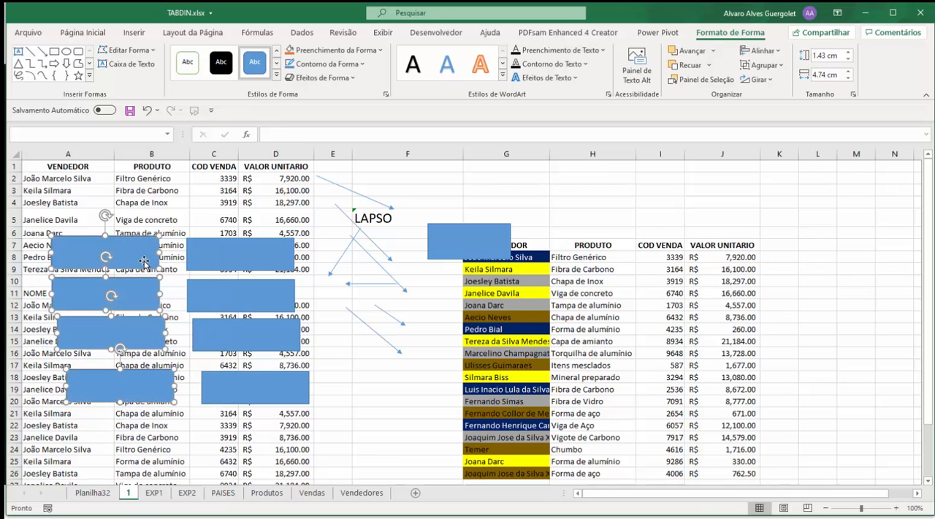
Shift only the uppermost rectangle over columns C and D slightly upward
{"action": "left_click", "coordinate": [234, 260]}
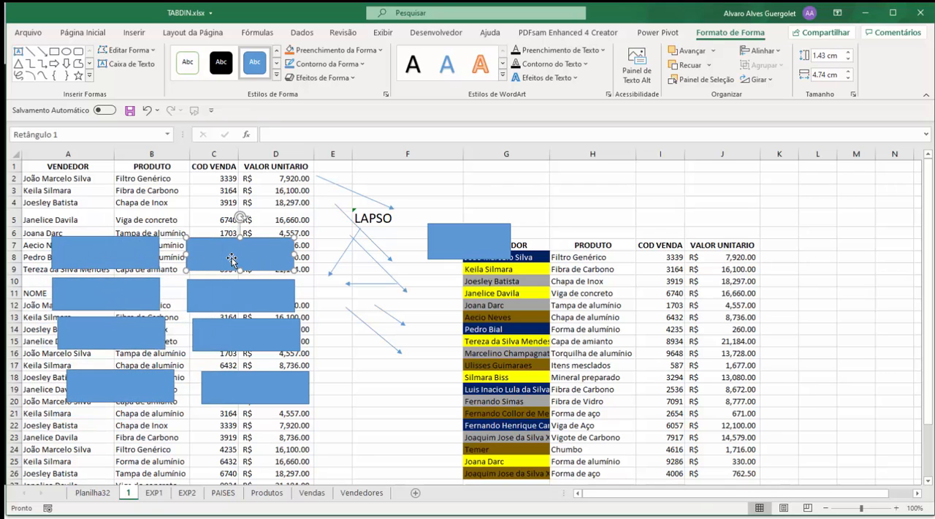
{"action": "left_click_drag", "start_coordinate": [234, 259], "coordinate": [265, 247]}
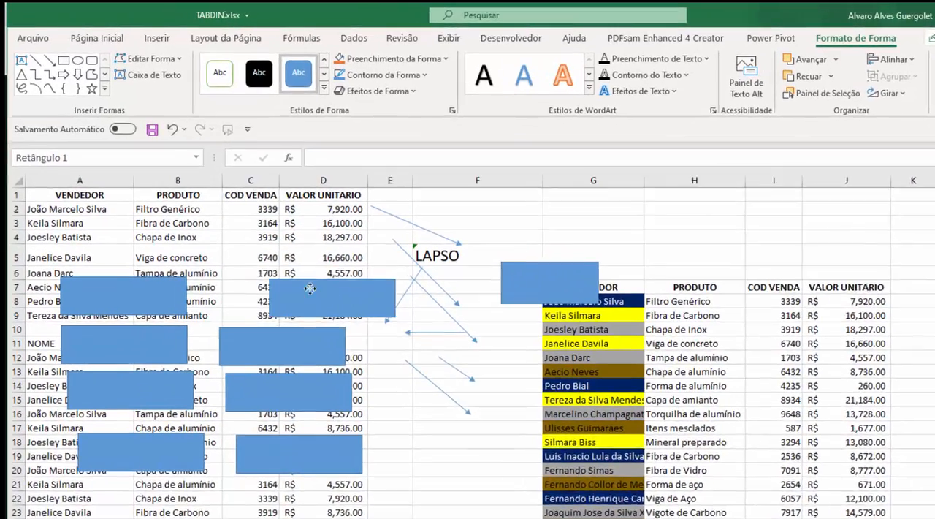
{"action": "left_click_drag", "start_coordinate": [309, 289], "coordinate": [289, 312]}
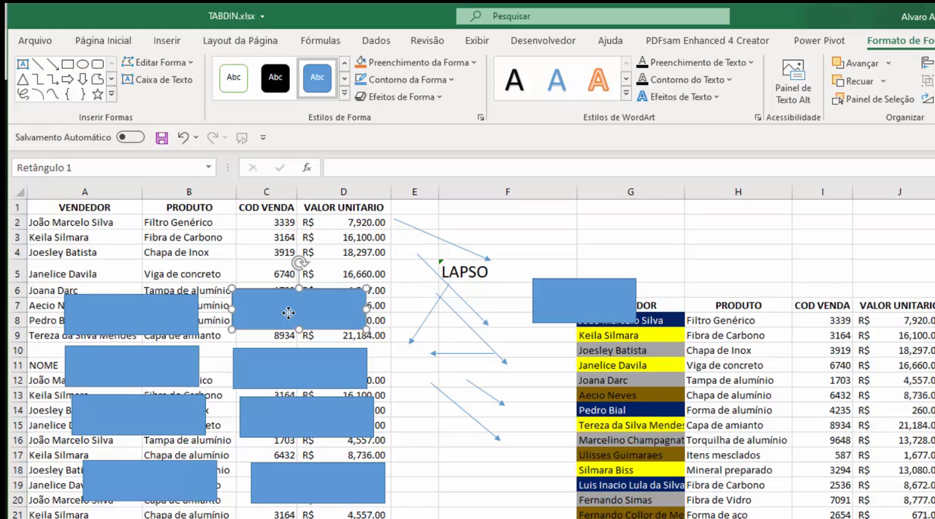
Move the separate rectangle around the sheet and place it above the VENDEDOR header, aligned with column G
{"action": "left_click_drag", "start_coordinate": [577, 311], "coordinate": [588, 267]}
{"action": "left_click_drag", "start_coordinate": [524, 221], "coordinate": [636, 210]}
{"action": "left_click_drag", "start_coordinate": [567, 138], "coordinate": [277, 147]}
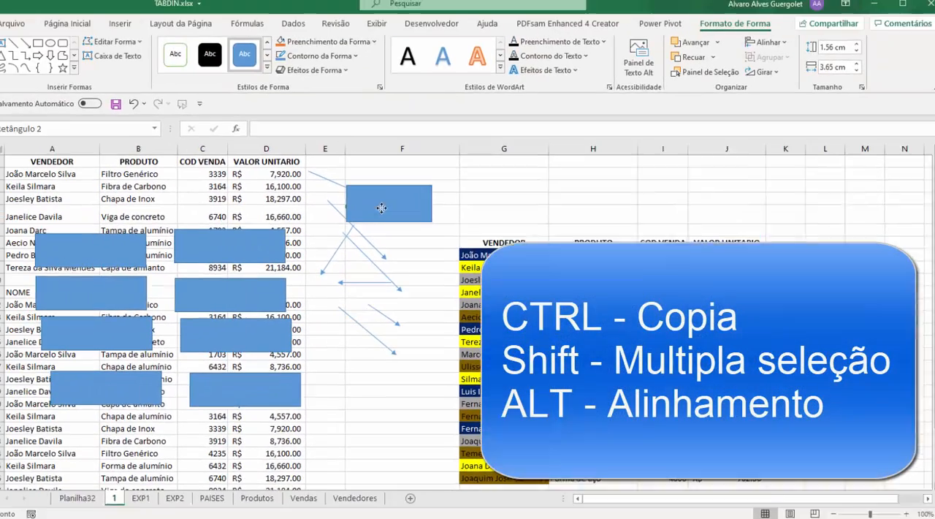
{"action": "left_click_drag", "start_coordinate": [381, 208], "coordinate": [499, 217]}
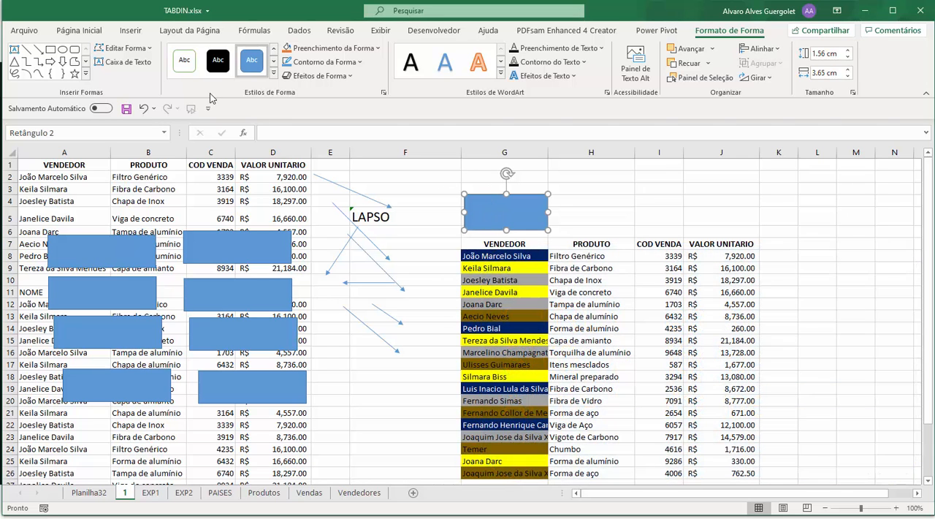
{"action": "left_click", "coordinate": [123, 48]}
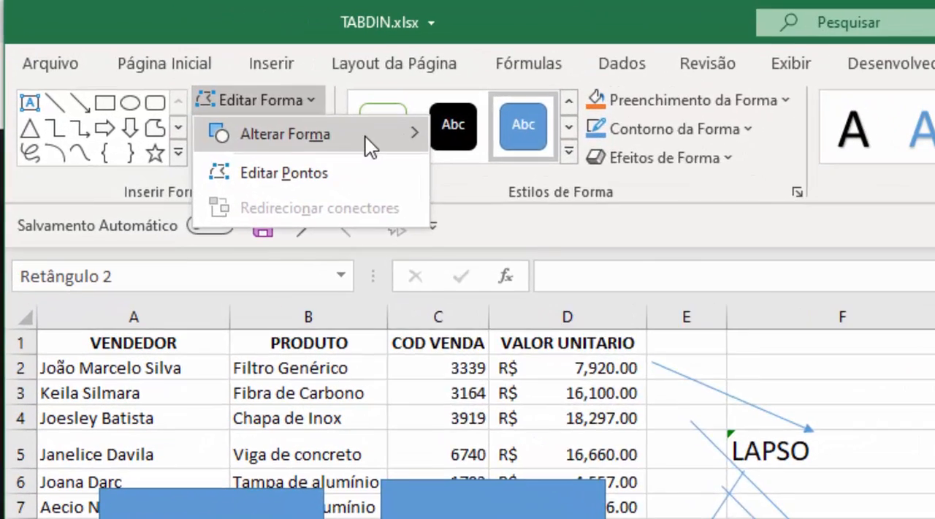
{"action": "mouse_move", "coordinate": [146, 65]}
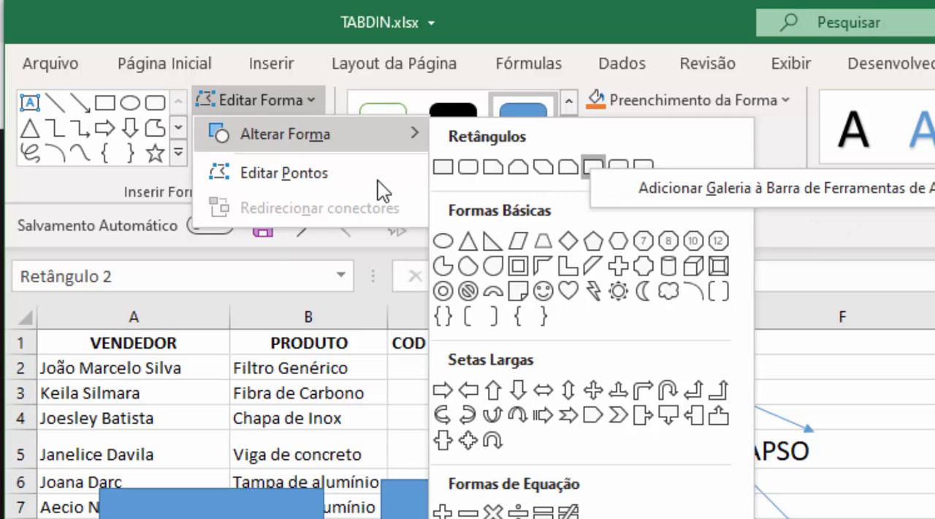
{"action": "left_click", "coordinate": [257, 99]}
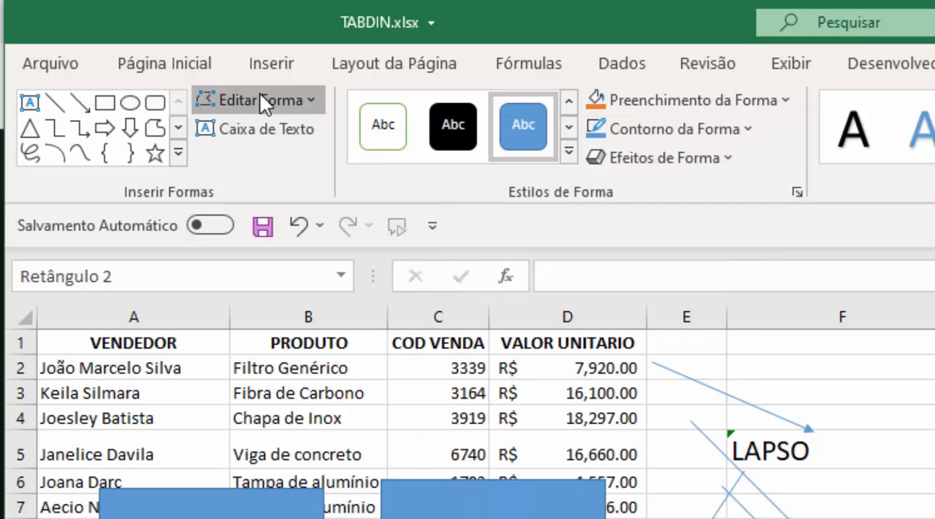
Insert a rectangle shape and draw it small over column E near rows 9 to 11
{"action": "left_click", "coordinate": [258, 63]}
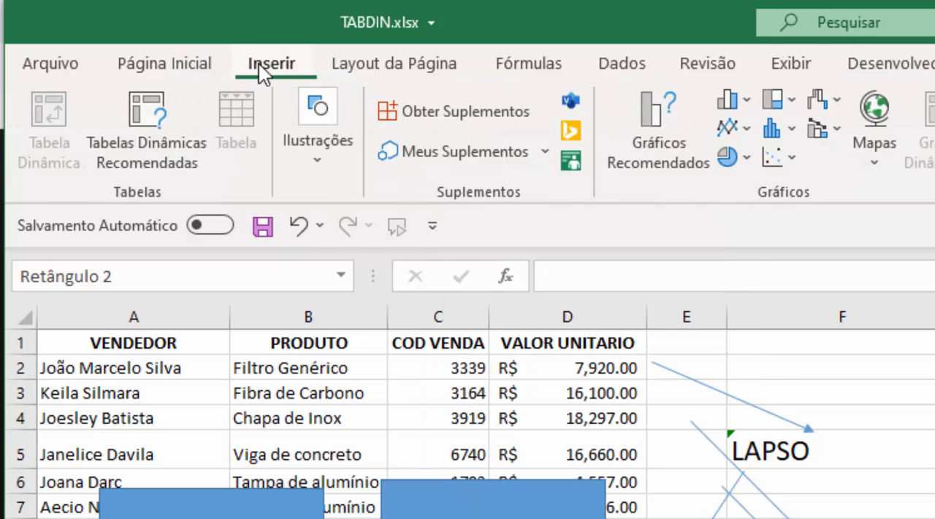
{"action": "left_click", "coordinate": [300, 152]}
{"action": "left_click", "coordinate": [384, 262]}
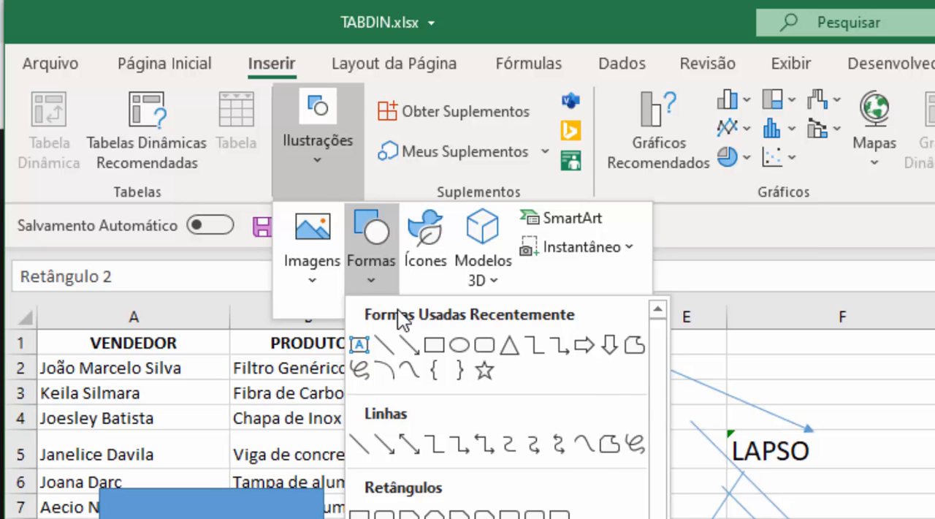
{"action": "left_click", "coordinate": [434, 344]}
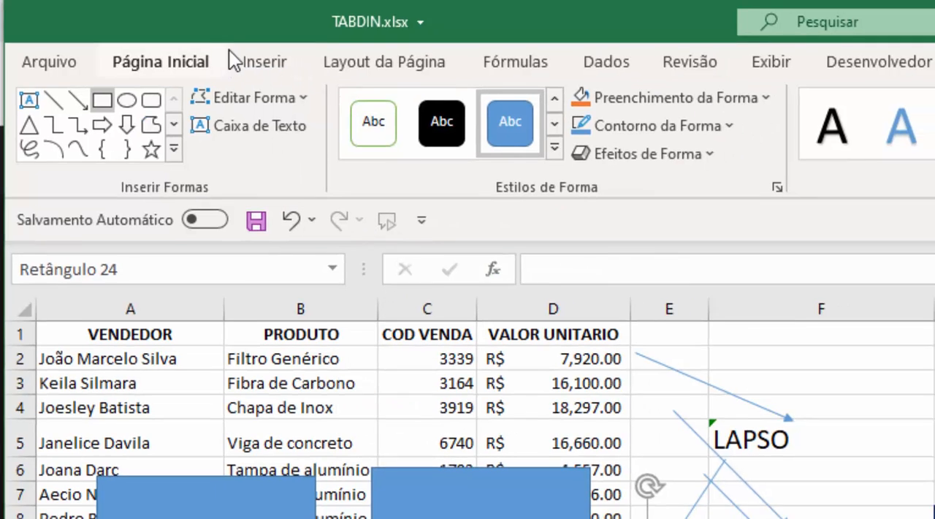
Lock drawing mode for the ellipse among the recently used shapes
{"action": "left_click", "coordinate": [255, 61]}
{"action": "left_click", "coordinate": [241, 109]}
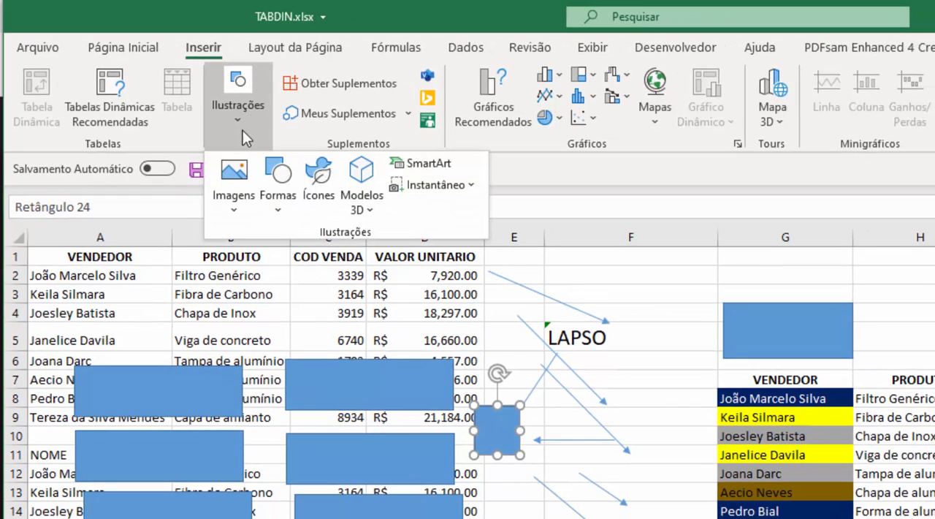
{"action": "left_click", "coordinate": [296, 211]}
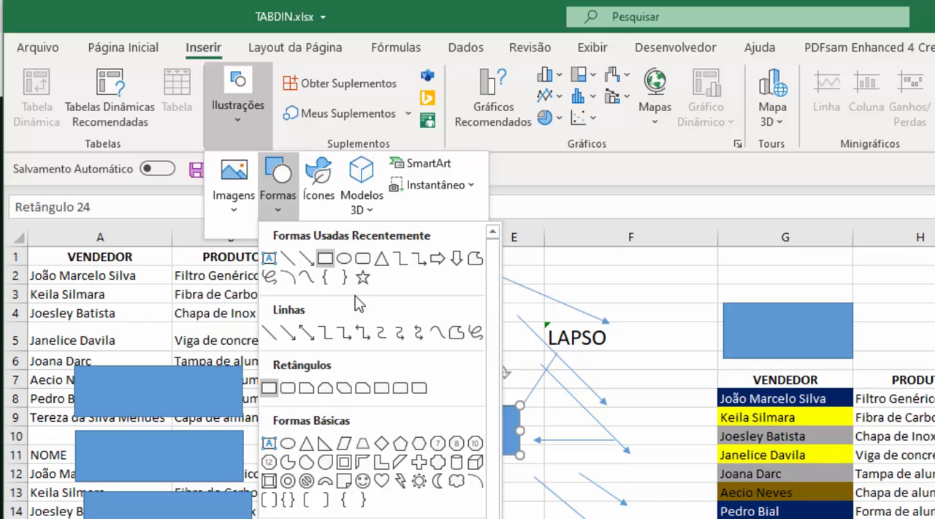
{"action": "right_click", "coordinate": [343, 257]}
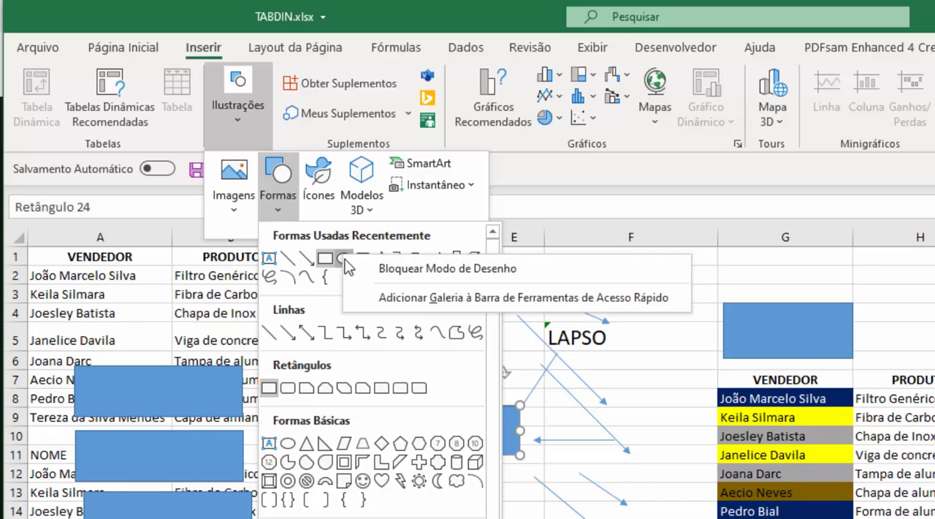
{"action": "left_click", "coordinate": [380, 269]}
Draw three ellipses over columns A to D near rows 3 to 5 and leave drawing mode
{"action": "left_click_drag", "start_coordinate": [379, 287], "coordinate": [414, 338]}
{"action": "left_click_drag", "start_coordinate": [284, 329], "coordinate": [230, 284]}
{"action": "left_click_drag", "start_coordinate": [138, 287], "coordinate": [180, 334]}
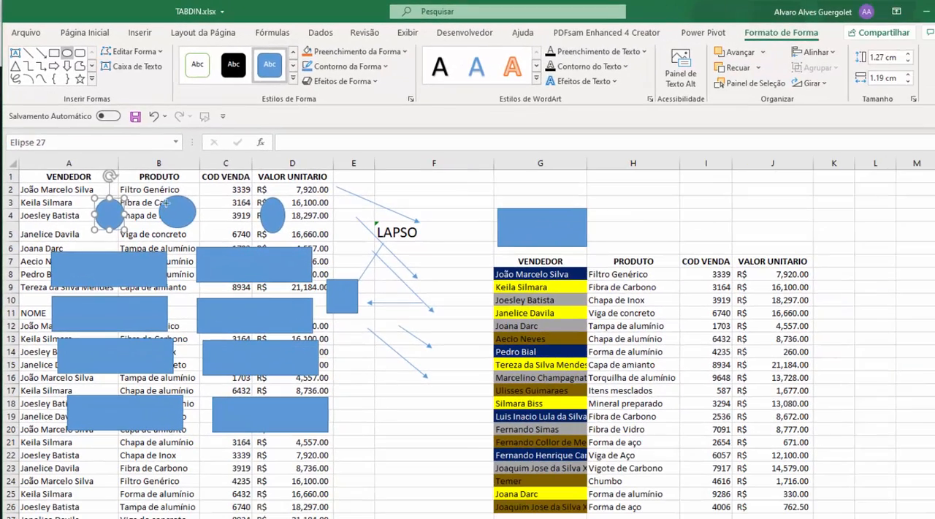
{"action": "key", "text": "Escape"}
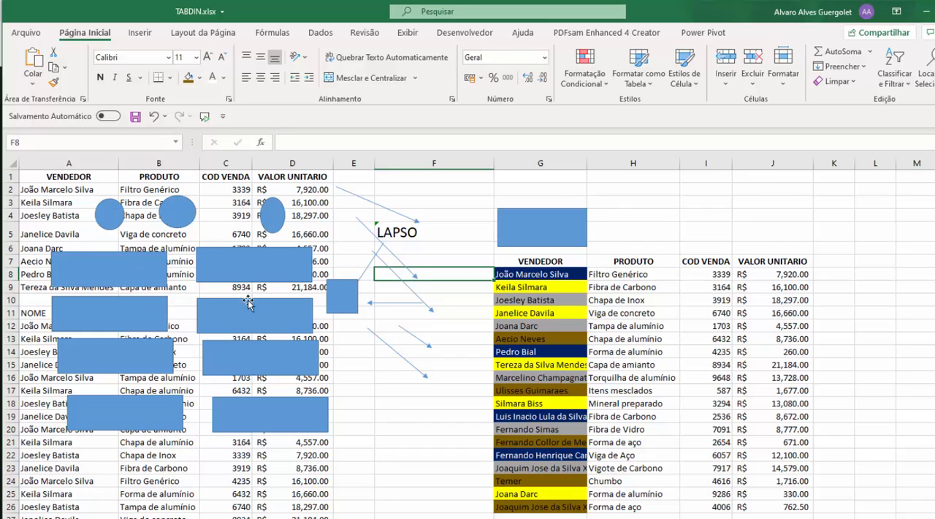
Select all the drawn shapes at once with Select Objects, move them slightly to the right and clear the selection
{"action": "left_click", "coordinate": [351, 377]}
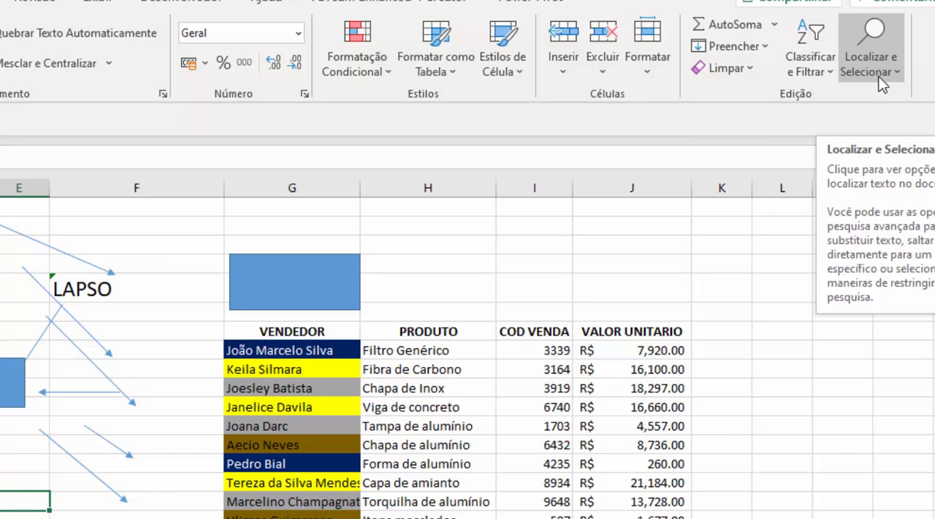
{"action": "left_click", "coordinate": [878, 76]}
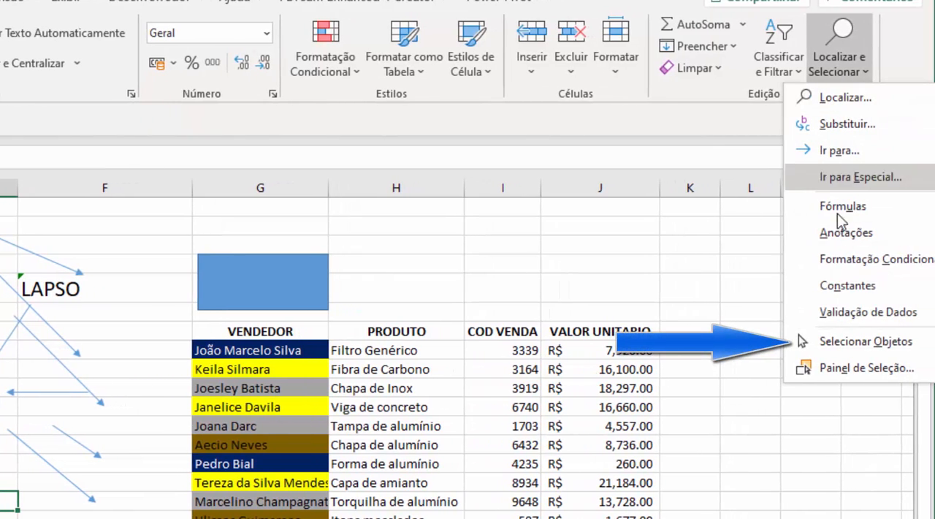
{"action": "left_click", "coordinate": [853, 339]}
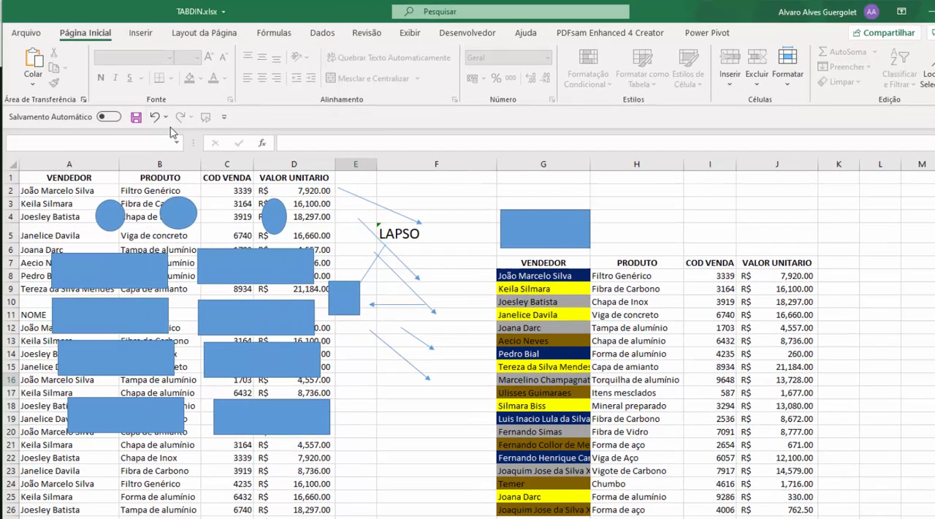
{"action": "left_click_drag", "start_coordinate": [35, 180], "coordinate": [555, 361]}
{"action": "left_click_drag", "start_coordinate": [598, 409], "coordinate": [612, 453]}
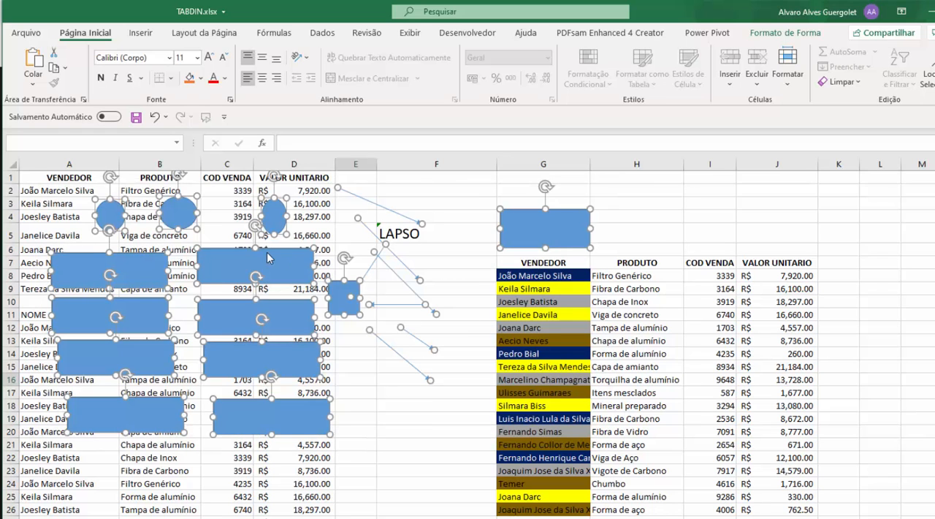
{"action": "left_click_drag", "start_coordinate": [217, 273], "coordinate": [283, 286]}
{"action": "left_click", "coordinate": [475, 252]}
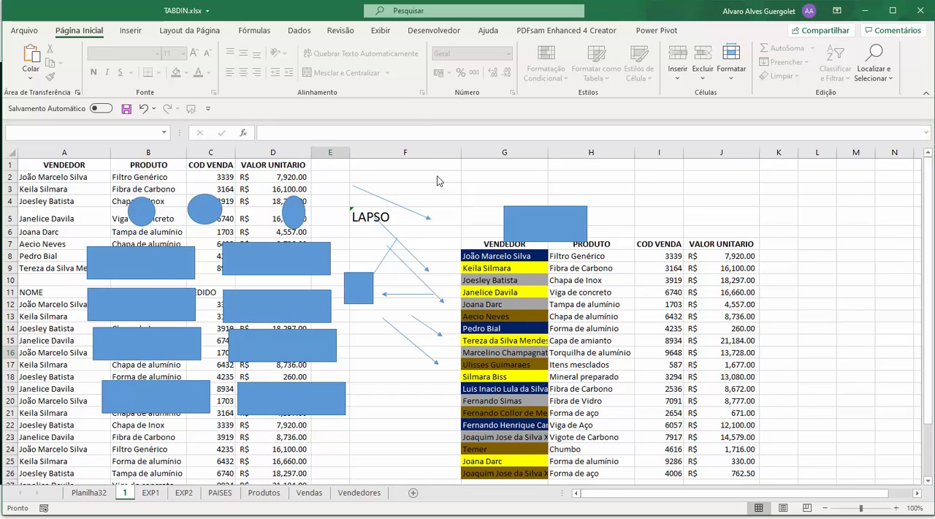
Select the ellipse over column D, the small square and the two upper rectangles beside it together, and clear the selection
{"action": "left_click", "coordinate": [376, 196]}
{"action": "left_click", "coordinate": [296, 211]}
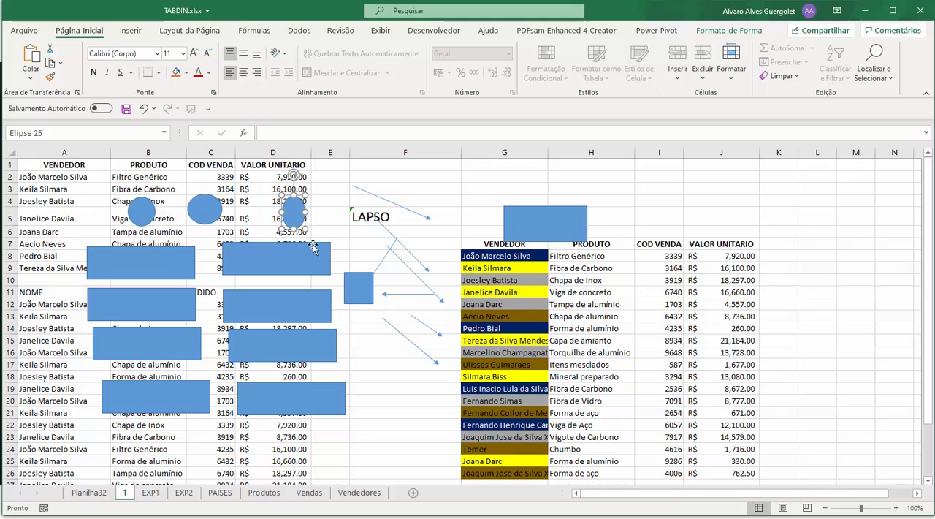
{"action": "left_click", "coordinate": [351, 280], "text": "shift"}
{"action": "left_click", "coordinate": [314, 269], "text": "shift"}
{"action": "left_click", "coordinate": [305, 296], "text": "shift"}
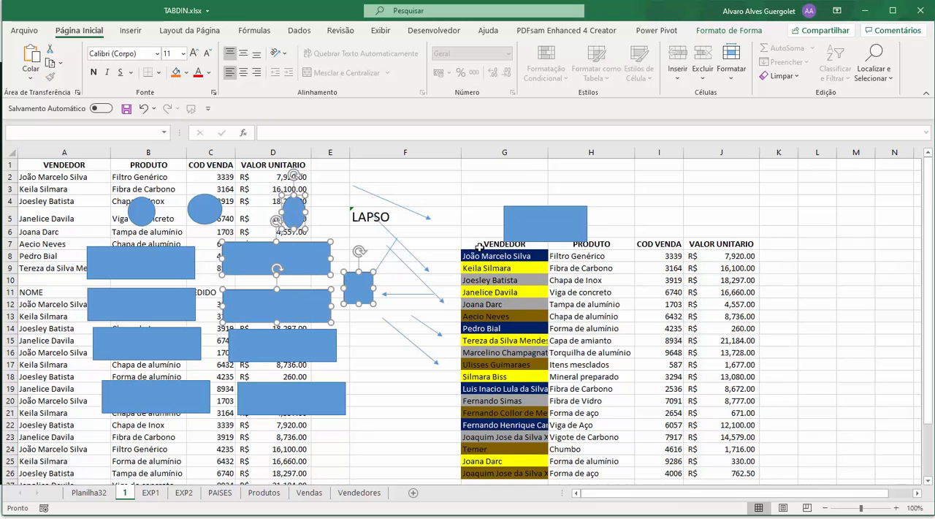
{"action": "left_click", "coordinate": [470, 211]}
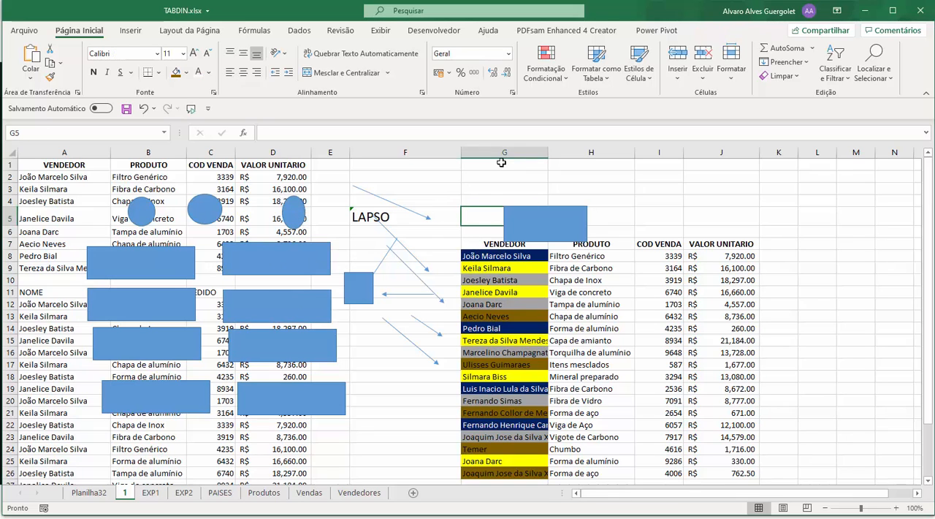
Select every drawn shape and arrow on the sheet with Select Objects and delete them
{"action": "left_click", "coordinate": [885, 71]}
{"action": "left_click", "coordinate": [880, 250]}
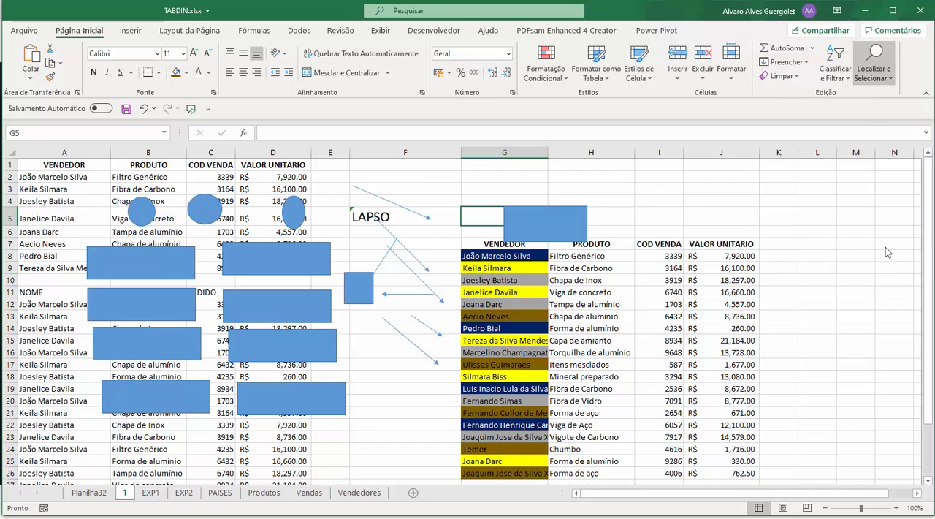
{"action": "left_click_drag", "start_coordinate": [53, 165], "coordinate": [648, 433]}
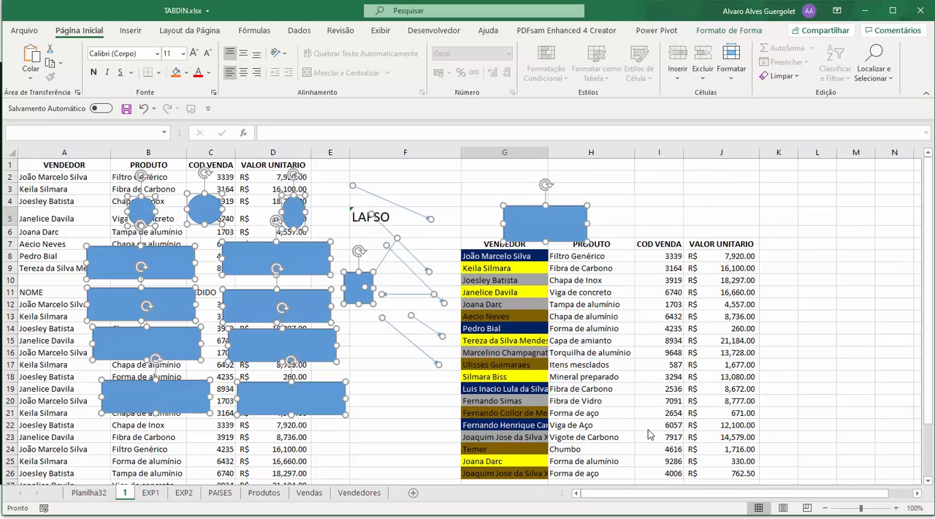
{"action": "key", "text": "Delete"}
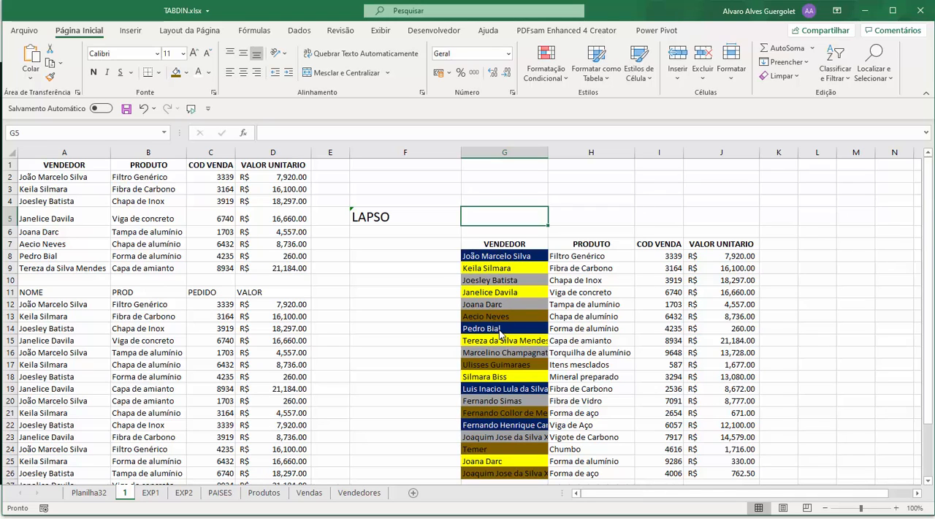
Select the table in G7:J26 with its headers and filter it by the selected cell's color
{"action": "left_click", "coordinate": [509, 257]}
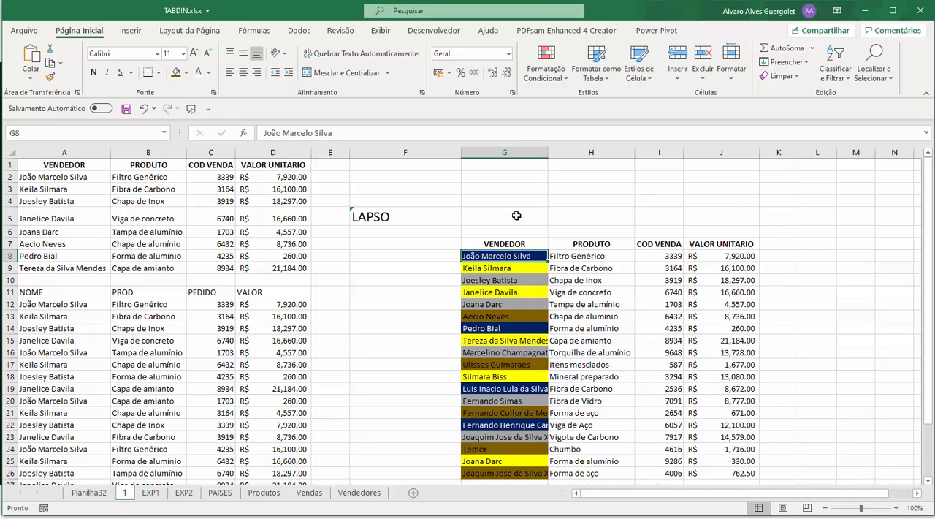
{"action": "scroll", "coordinate": [516, 215], "scroll_direction": "down", "scroll_amount": 2}
{"action": "scroll", "coordinate": [512, 212], "scroll_direction": "up", "scroll_amount": 1}
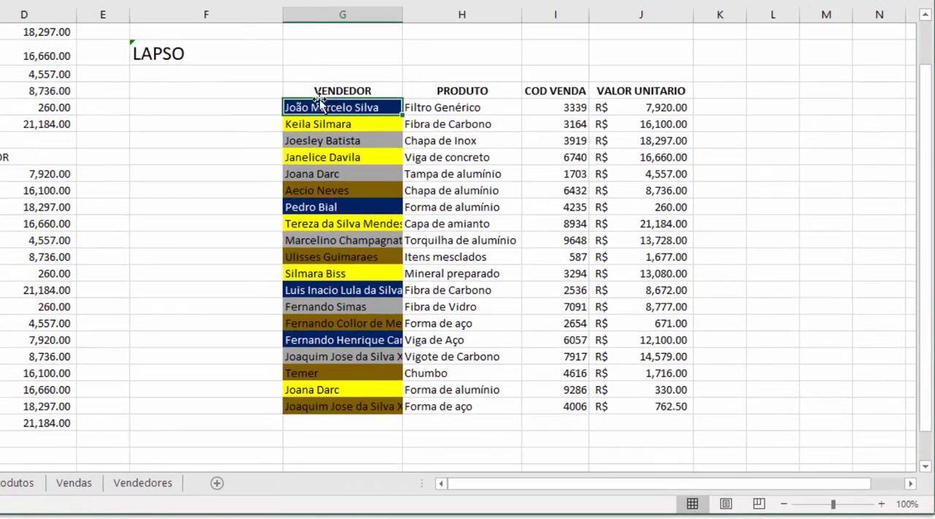
{"action": "left_click_drag", "start_coordinate": [468, 184], "coordinate": [710, 378]}
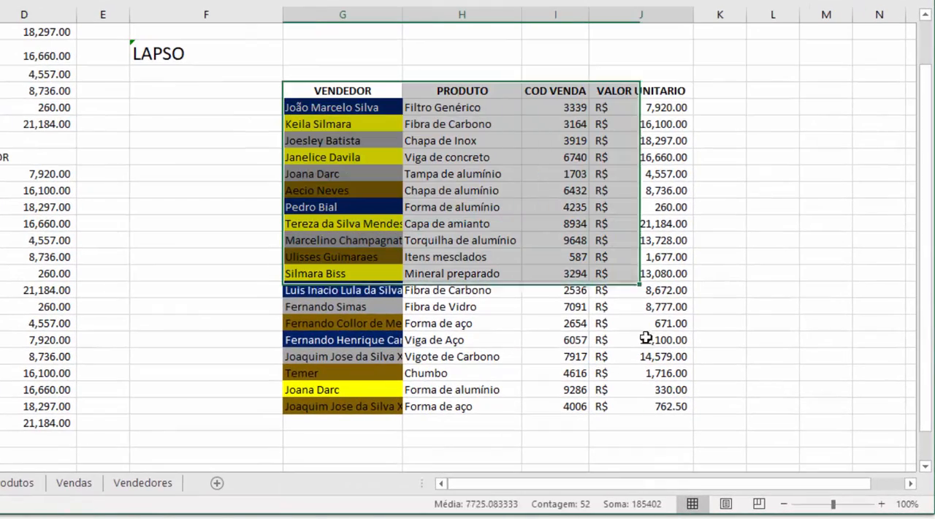
{"action": "left_click_drag", "start_coordinate": [646, 338], "coordinate": [647, 402]}
{"action": "right_click", "coordinate": [326, 108]}
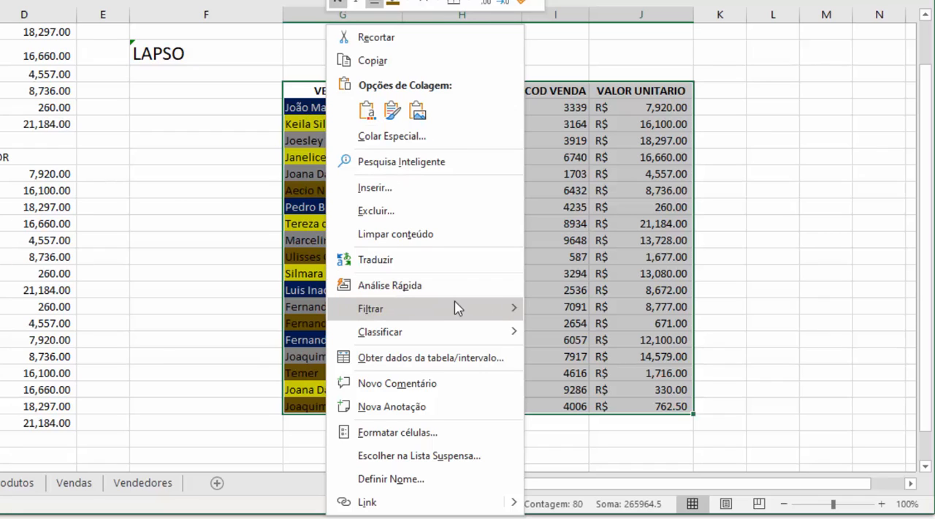
{"action": "mouse_move", "coordinate": [456, 307]}
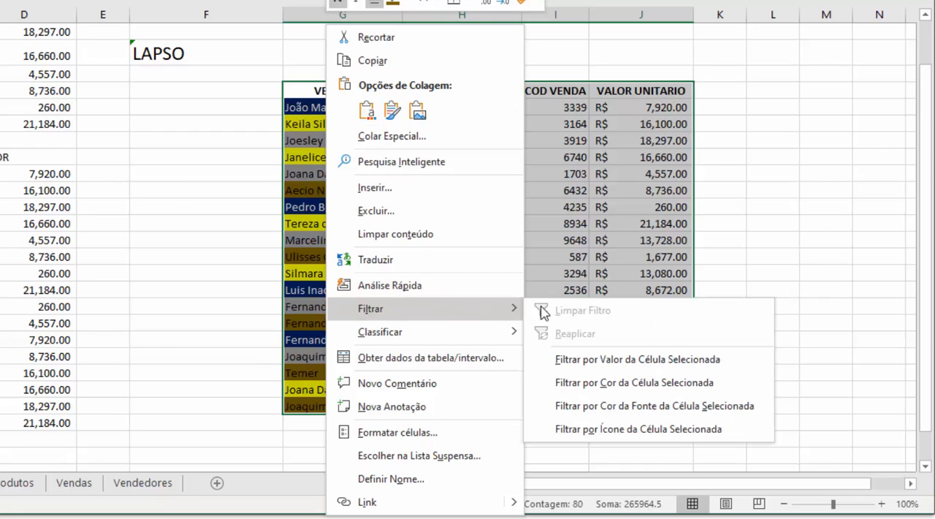
{"action": "left_click", "coordinate": [583, 388]}
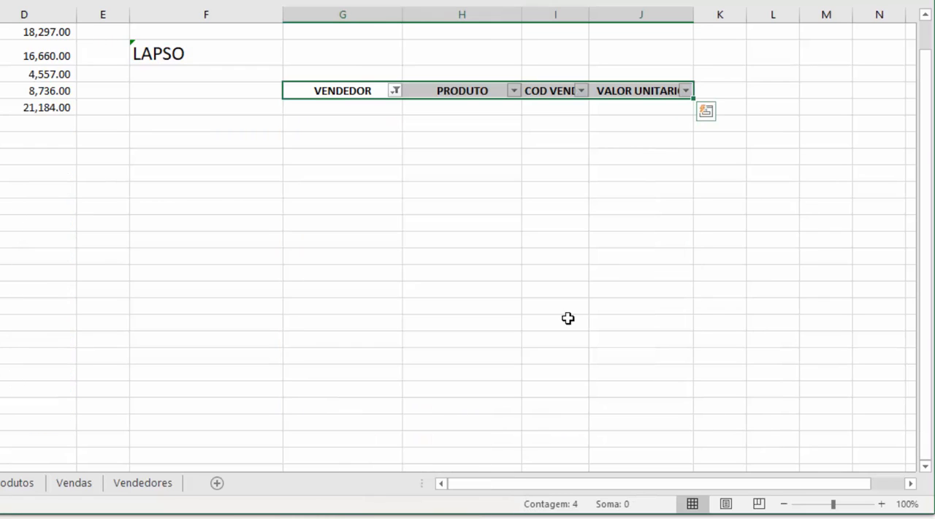
Filter the VENDEDOR column by the yellow cell color and select a few of the filtered names
{"action": "left_click", "coordinate": [395, 91]}
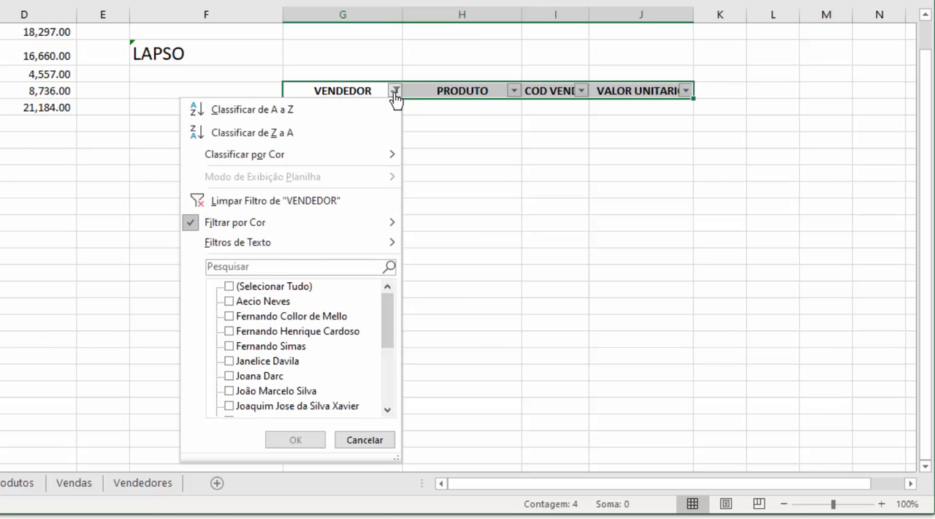
{"action": "left_click", "coordinate": [395, 90]}
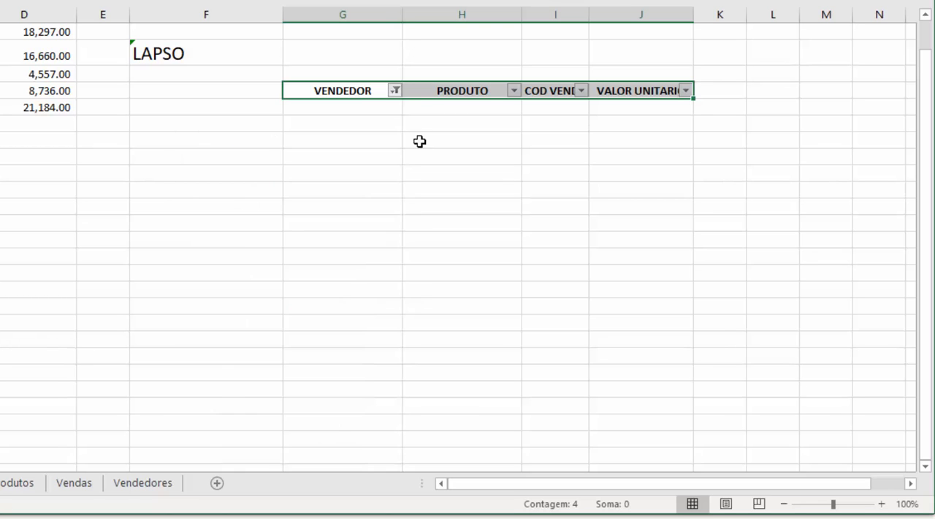
{"action": "left_click", "coordinate": [395, 92]}
{"action": "mouse_move", "coordinate": [387, 232]}
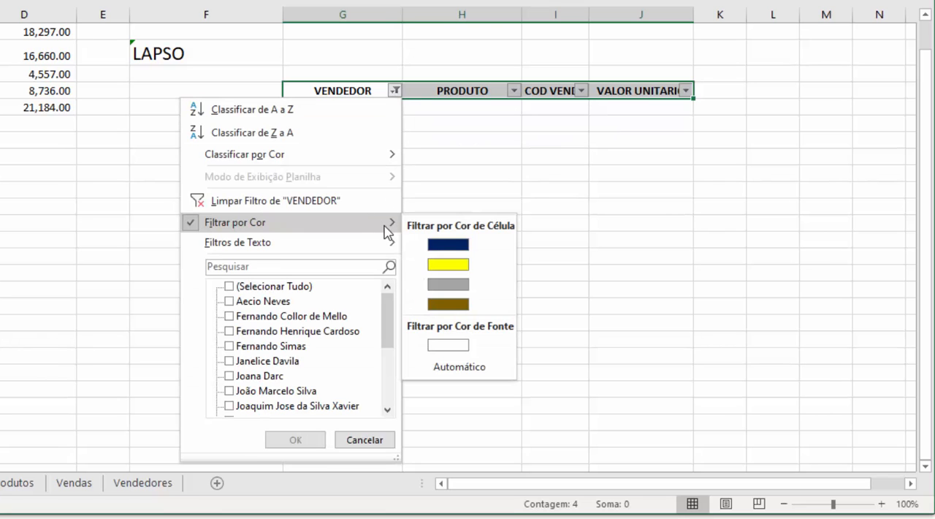
{"action": "left_click", "coordinate": [465, 265]}
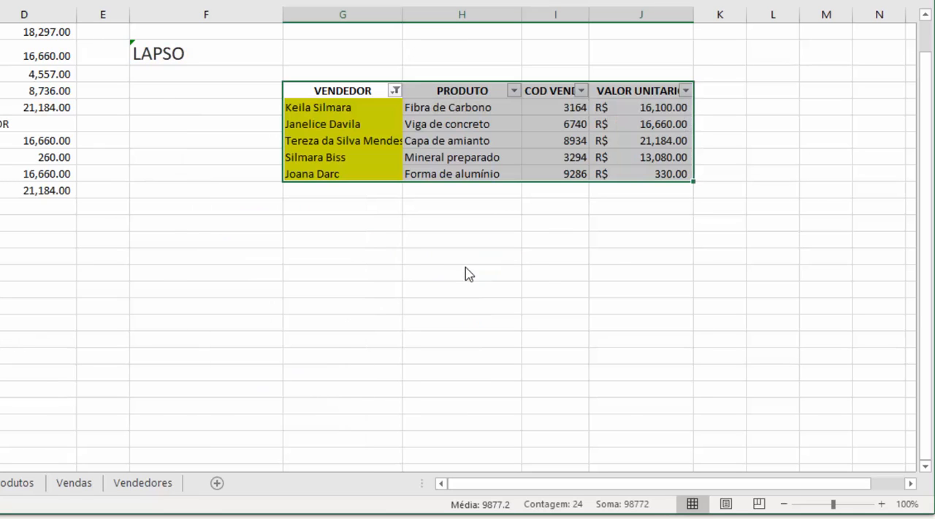
{"action": "left_click", "coordinate": [416, 173]}
{"action": "left_click", "coordinate": [384, 141]}
{"action": "left_click", "coordinate": [371, 109]}
{"action": "left_click", "coordinate": [362, 157]}
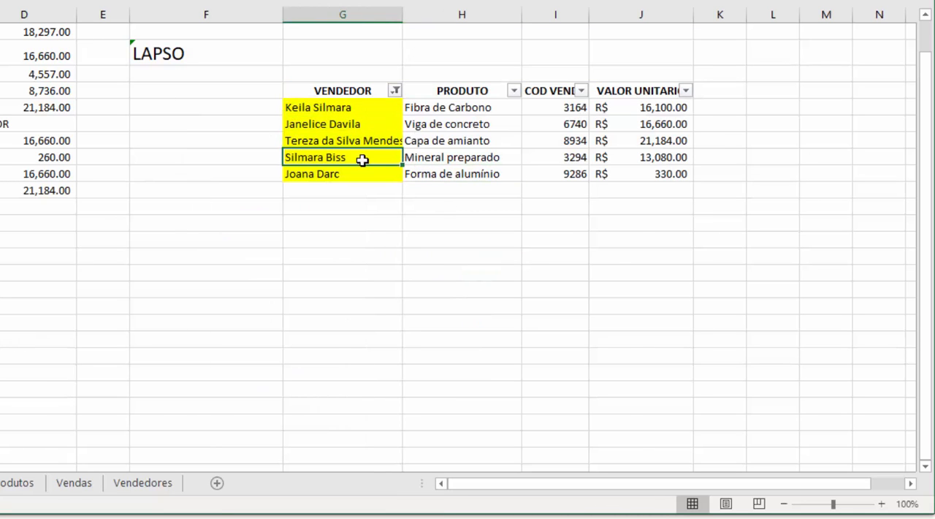
Switch the VENDEDOR filter to the gray cell color and select the filtered names
{"action": "left_click", "coordinate": [394, 90]}
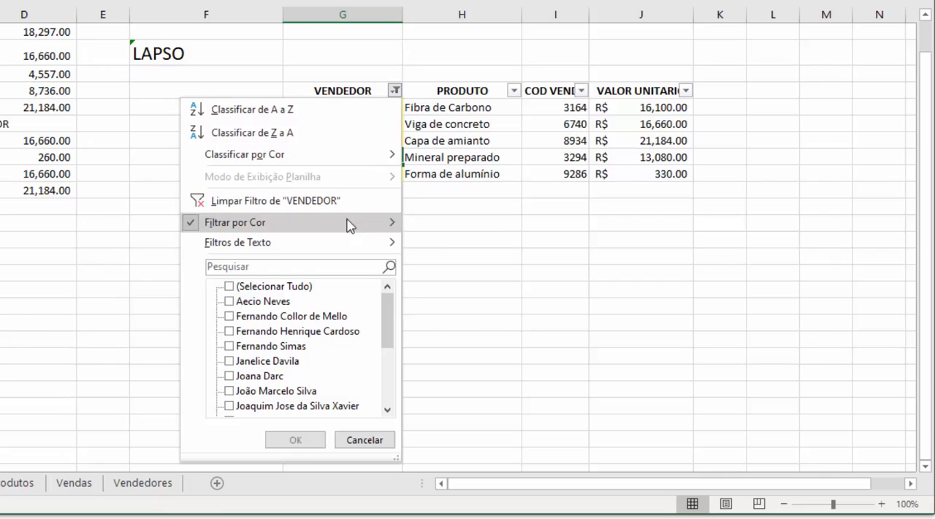
{"action": "mouse_move", "coordinate": [388, 232]}
{"action": "left_click", "coordinate": [446, 284]}
{"action": "left_click", "coordinate": [434, 208]}
{"action": "left_click_drag", "start_coordinate": [367, 107], "coordinate": [367, 170]}
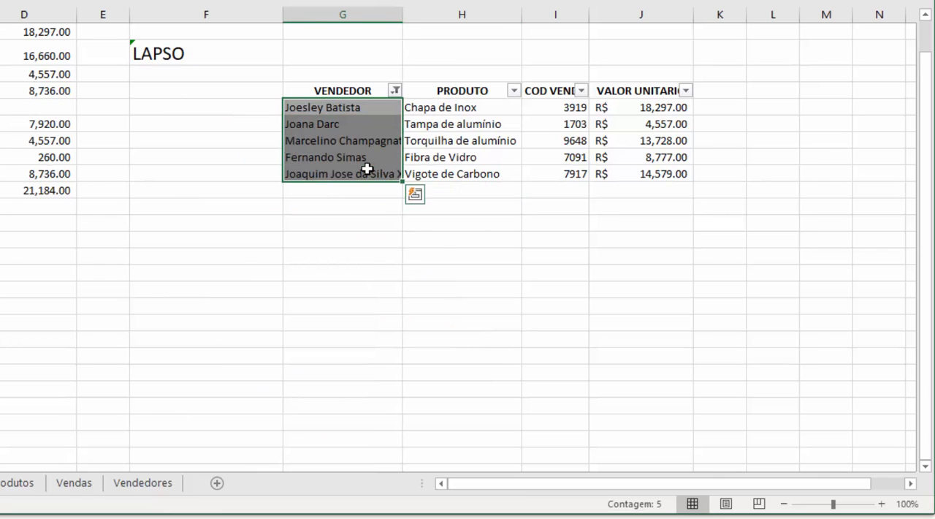
{"action": "left_click", "coordinate": [394, 91]}
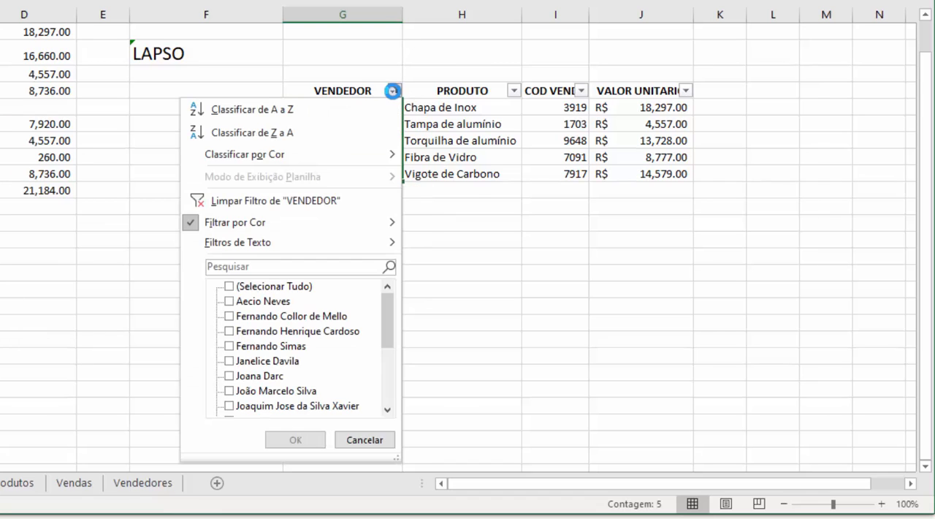
{"action": "left_click", "coordinate": [552, 206]}
{"action": "left_click", "coordinate": [591, 138]}
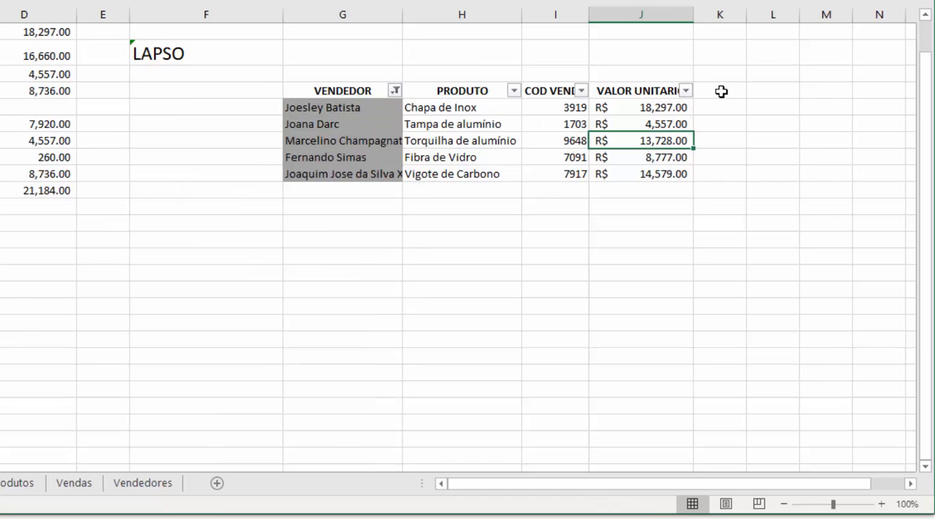
{"action": "left_click", "coordinate": [721, 91]}
{"action": "left_click", "coordinate": [719, 108]}
{"action": "left_click", "coordinate": [716, 124]}
{"action": "left_click", "coordinate": [713, 141]}
{"action": "left_click", "coordinate": [708, 159]}
{"action": "left_click", "coordinate": [710, 174]}
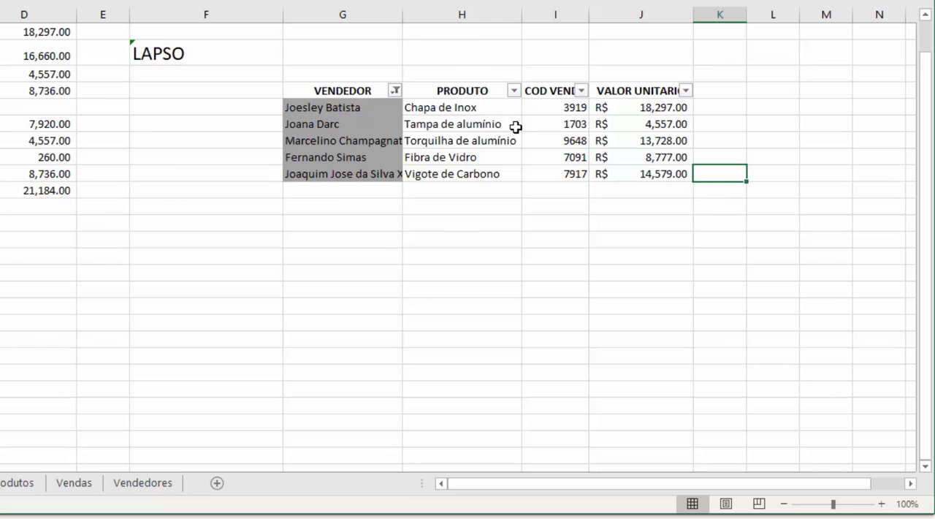
Filter the VENDEDOR column by the white font color instead of by cell color
{"action": "left_click", "coordinate": [374, 108]}
{"action": "left_click", "coordinate": [396, 91]}
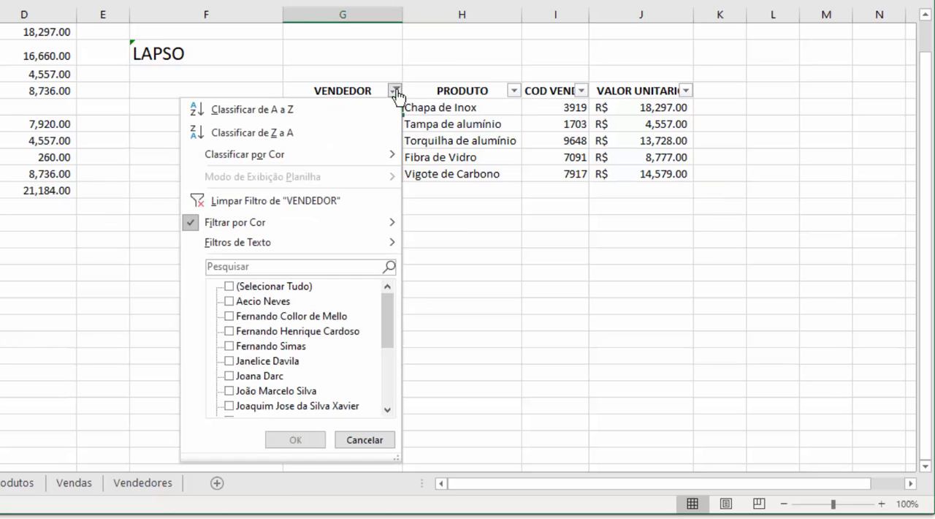
{"action": "mouse_move", "coordinate": [399, 229]}
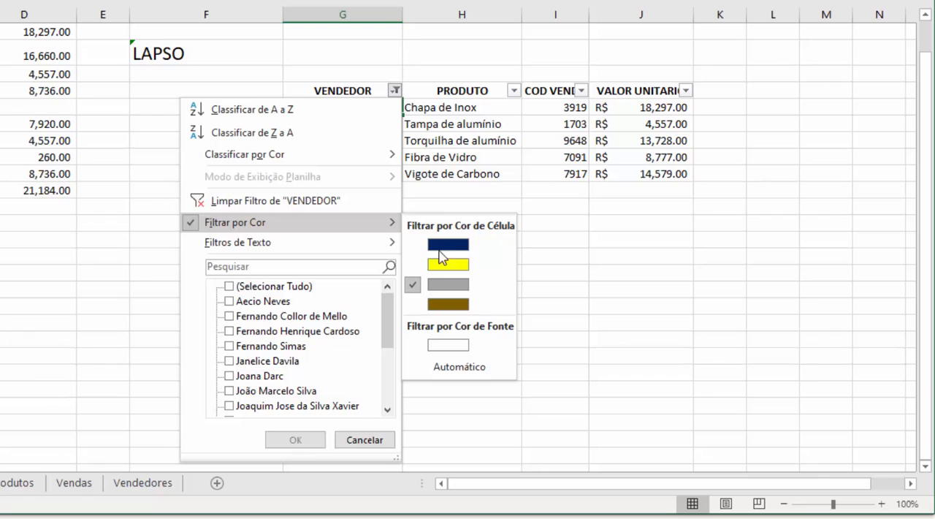
{"action": "left_click", "coordinate": [441, 345]}
{"action": "left_click", "coordinate": [381, 142]}
Clear the filter from the VENDEDOR column
{"action": "left_click", "coordinate": [395, 91]}
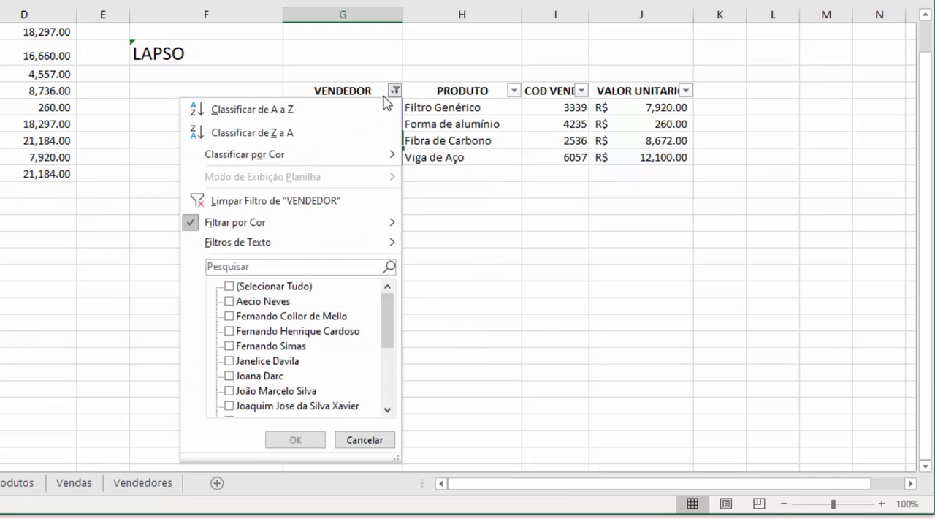
{"action": "left_click", "coordinate": [276, 206]}
{"action": "left_click", "coordinate": [314, 173]}
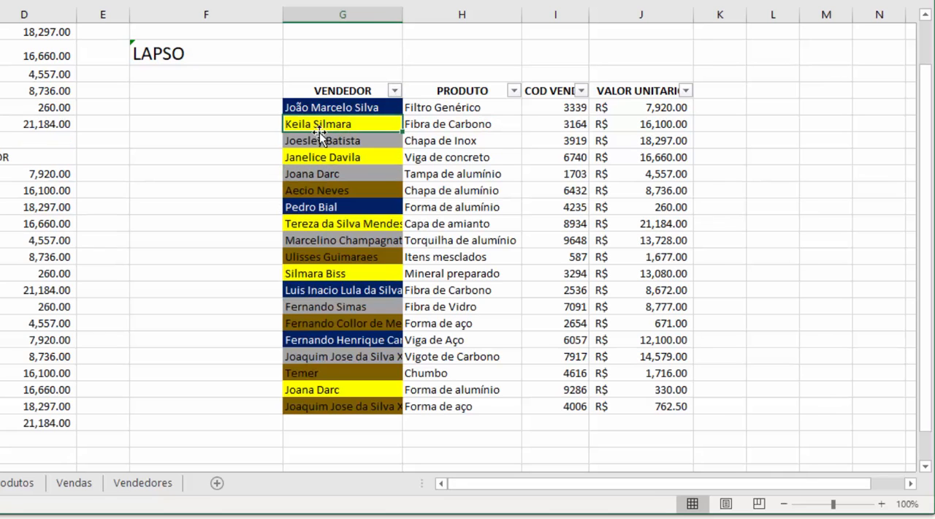
{"action": "left_click", "coordinate": [332, 240]}
{"action": "left_click", "coordinate": [204, 195]}
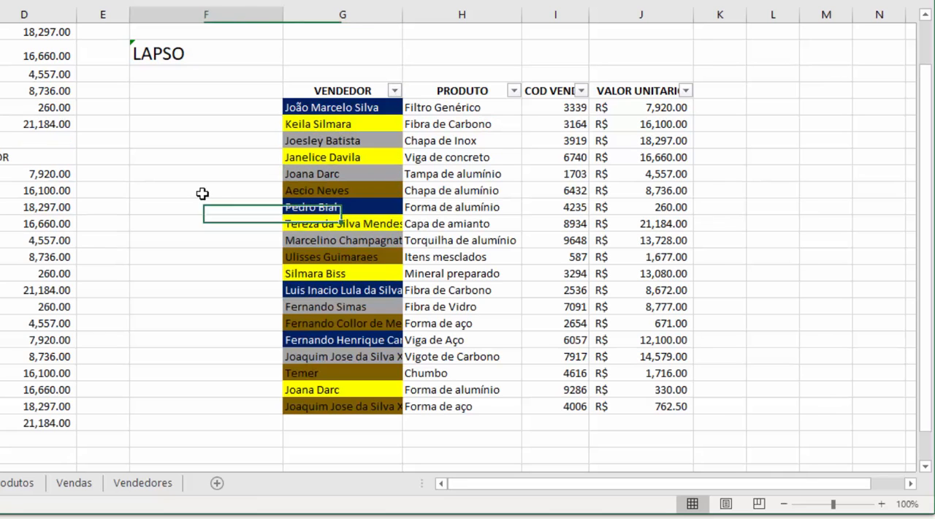
{"action": "left_click", "coordinate": [341, 245]}
{"action": "left_click", "coordinate": [560, 258]}
{"action": "left_click", "coordinate": [396, 239]}
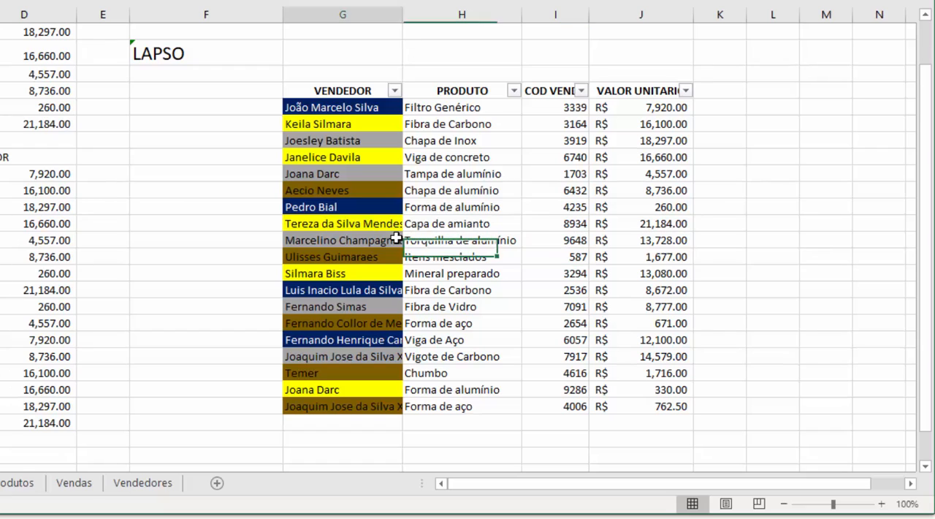
{"action": "left_click", "coordinate": [607, 240]}
Copy the formatting of the VENDEDOR cells G8:G26 onto the VALOR UNITARIO cells J8:J26 with Format Painter
{"action": "left_click", "coordinate": [356, 108]}
{"action": "left_click_drag", "start_coordinate": [356, 108], "coordinate": [367, 402]}
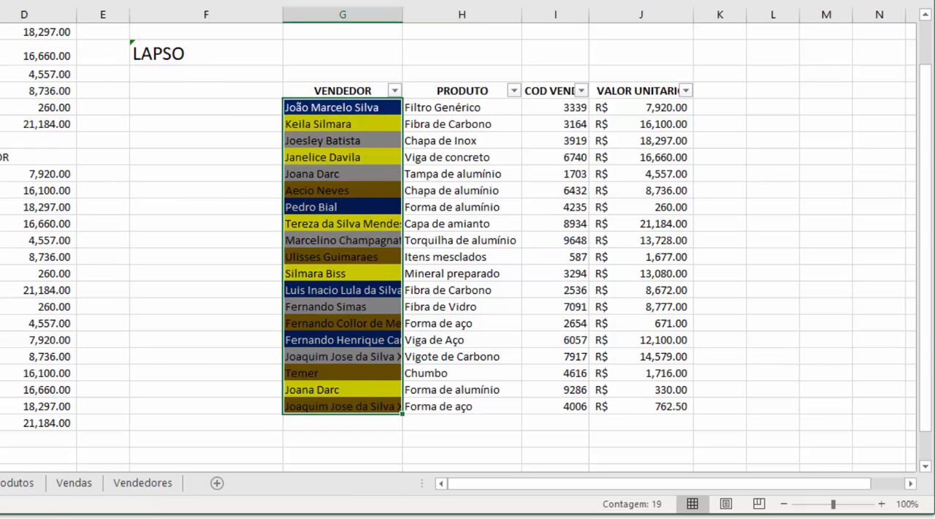
{"action": "key", "text": "ctrl+c"}
{"action": "left_click", "coordinate": [641, 107]}
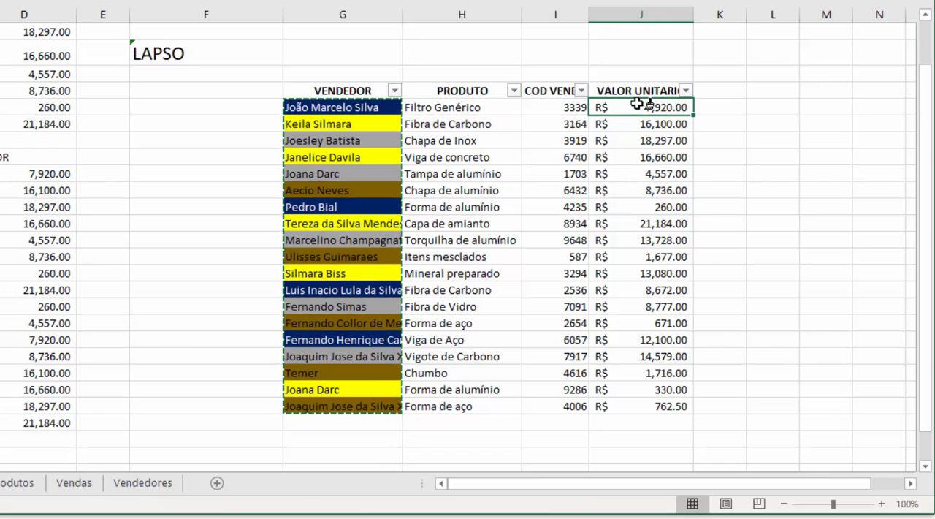
{"action": "mouse_move", "coordinate": [637, 104]}
{"action": "left_mouse_down"}
{"action": "mouse_move", "coordinate": [700, 214]}
{"action": "mouse_move", "coordinate": [635, 403]}
{"action": "left_mouse_up"}
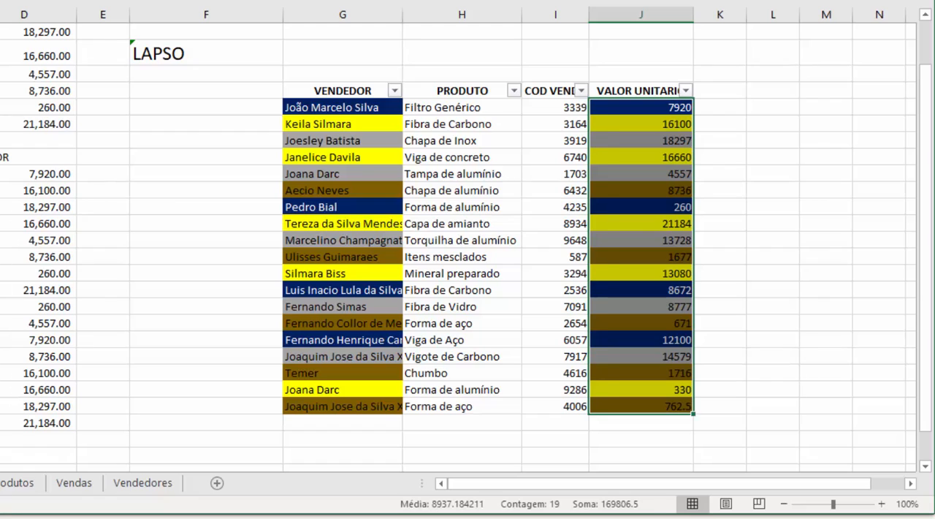
Apply the R$ accounting number format to the VALOR UNITARIO values in J8:J26
{"action": "left_click", "coordinate": [534, 171]}
{"action": "left_click_drag", "start_coordinate": [710, 204], "coordinate": [705, 194]}
{"action": "left_click", "coordinate": [640, 153]}
{"action": "left_click", "coordinate": [653, 194]}
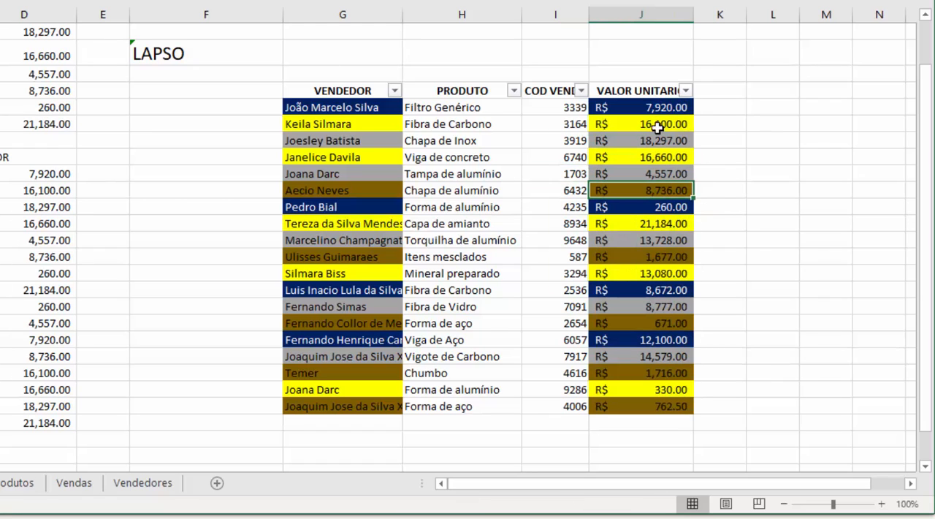
Enter the formula =I8*2 in J8, the first VALOR UNITARIO cell
{"action": "left_click", "coordinate": [656, 110]}
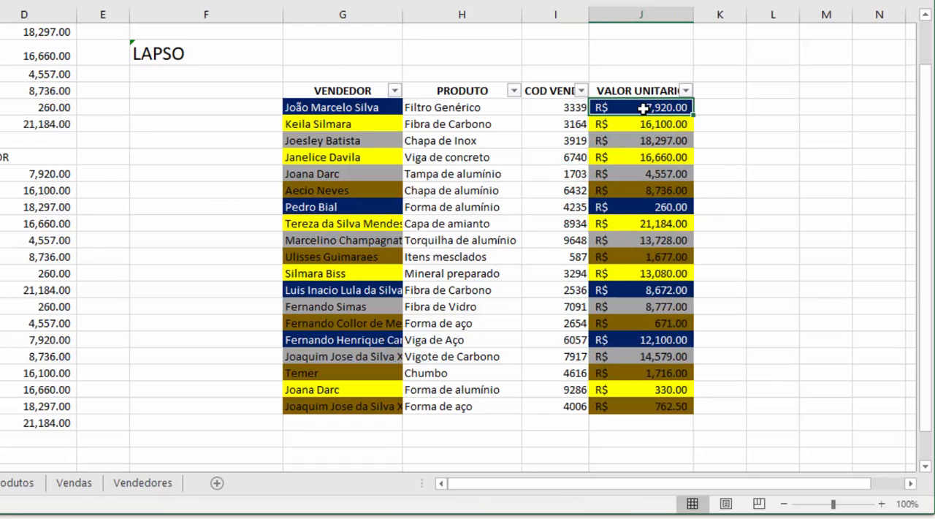
{"action": "type", "text": "="}
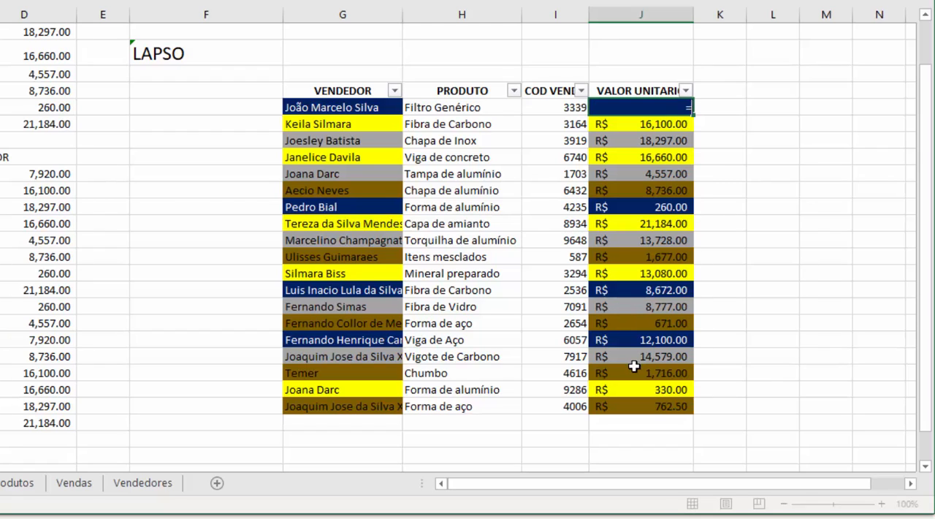
{"action": "left_click", "coordinate": [564, 109]}
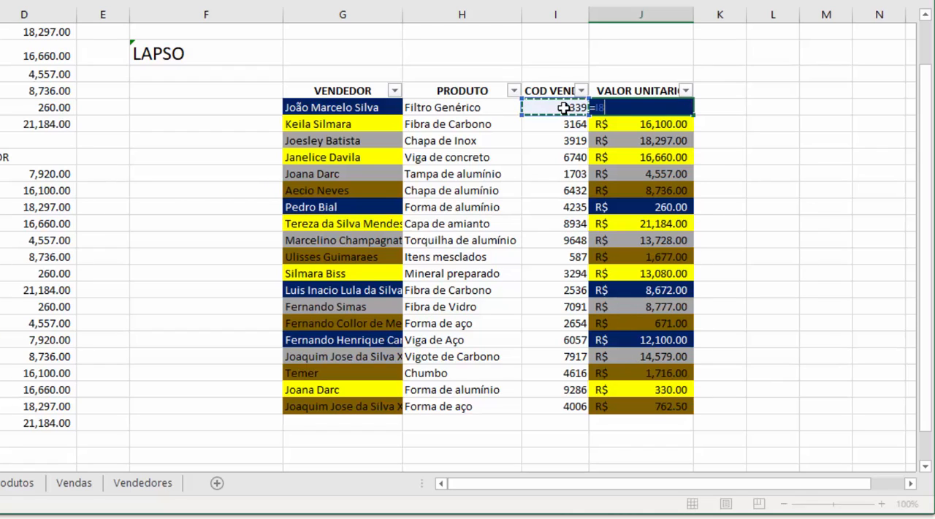
{"action": "type", "text": "*"}
{"action": "key", "text": "Return"}
Try filling the J8 formula down to J26, inspect the formula in J8, and undo the fill
{"action": "left_click", "coordinate": [626, 107]}
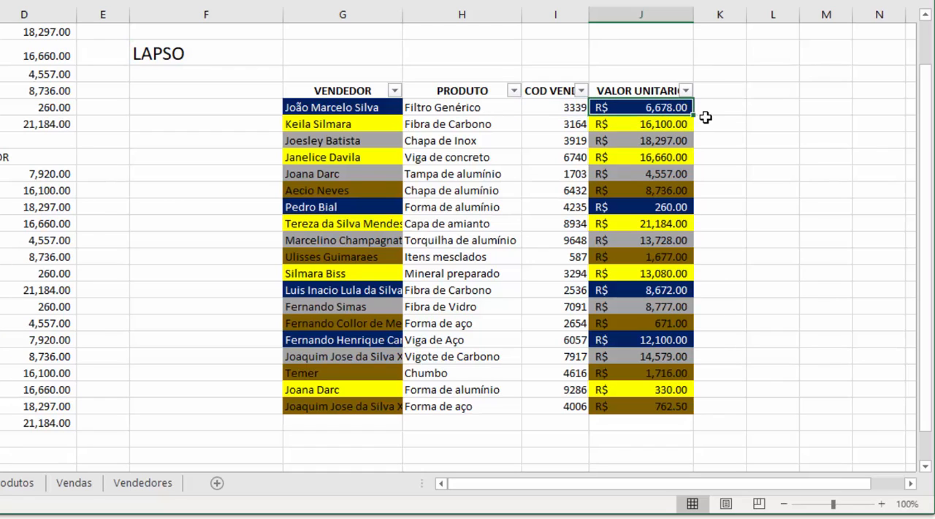
{"action": "left_click_drag", "start_coordinate": [693, 142], "coordinate": [683, 410]}
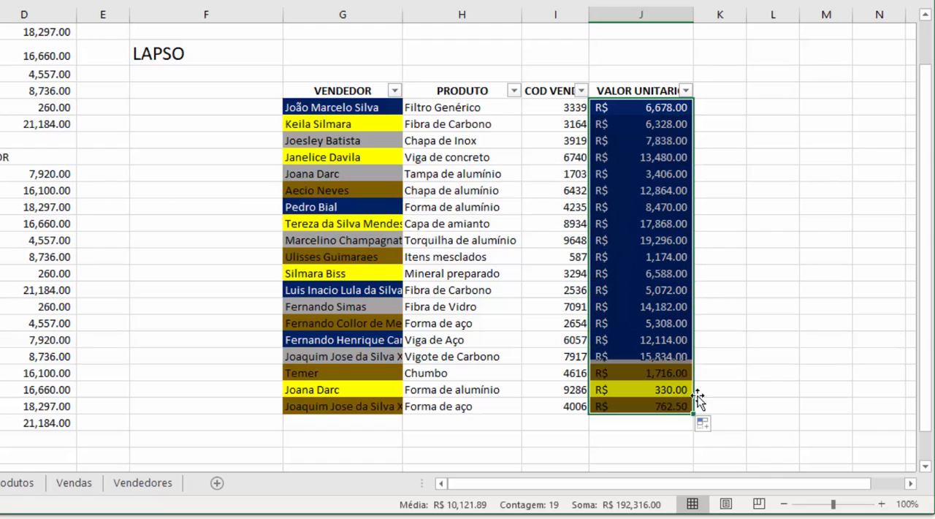
{"action": "left_click", "coordinate": [766, 246]}
{"action": "double_click", "coordinate": [680, 107]}
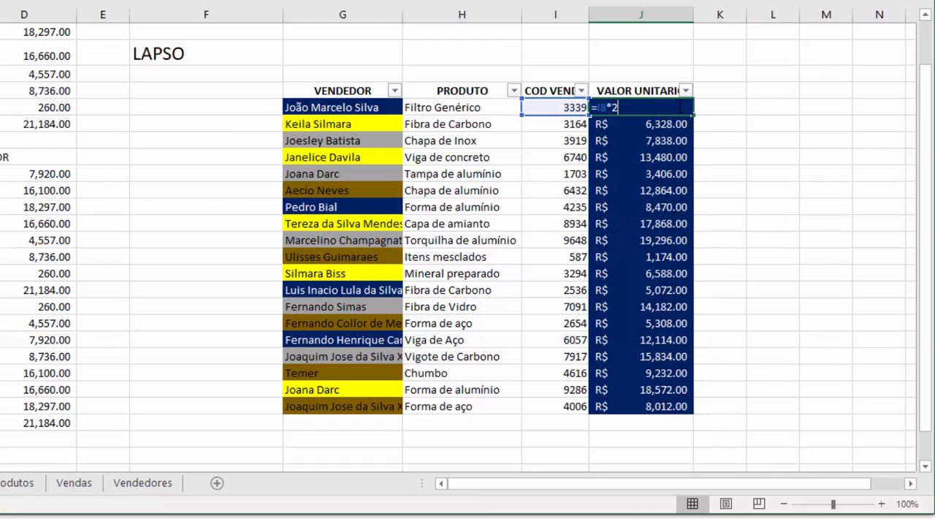
{"action": "key", "text": "Return"}
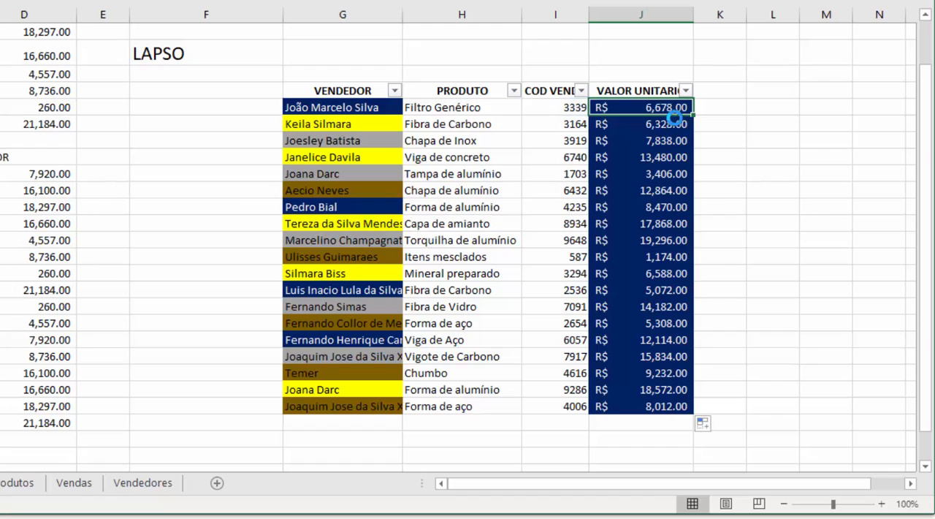
{"action": "left_click", "coordinate": [803, 184]}
{"action": "left_click", "coordinate": [677, 109]}
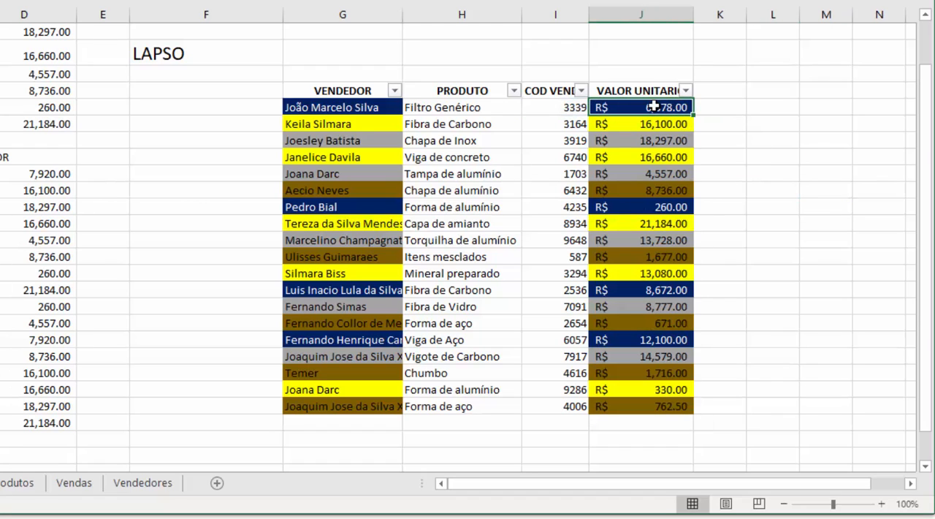
Repeat the plain fill of the J8 formula through J26 and undo it
{"action": "left_click_drag", "start_coordinate": [696, 115], "coordinate": [686, 411]}
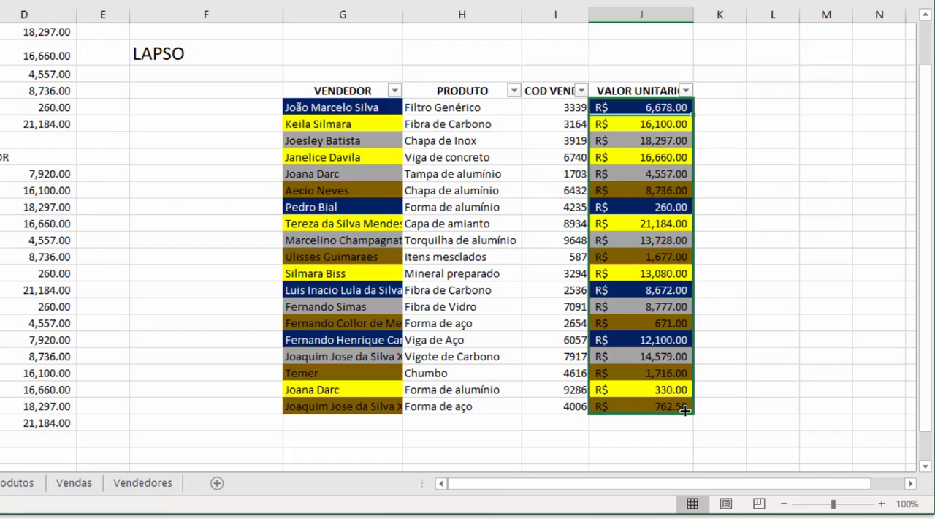
{"action": "left_click", "coordinate": [561, 157]}
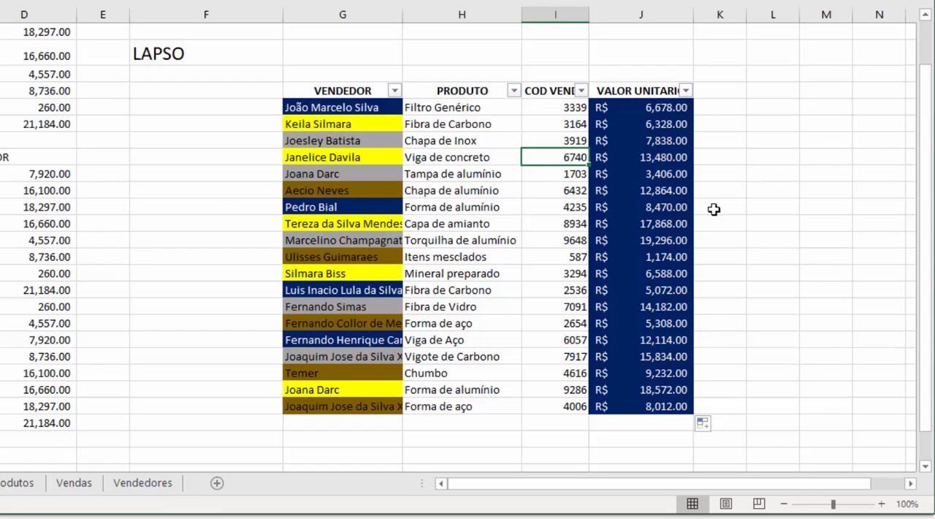
{"action": "left_click", "coordinate": [662, 108]}
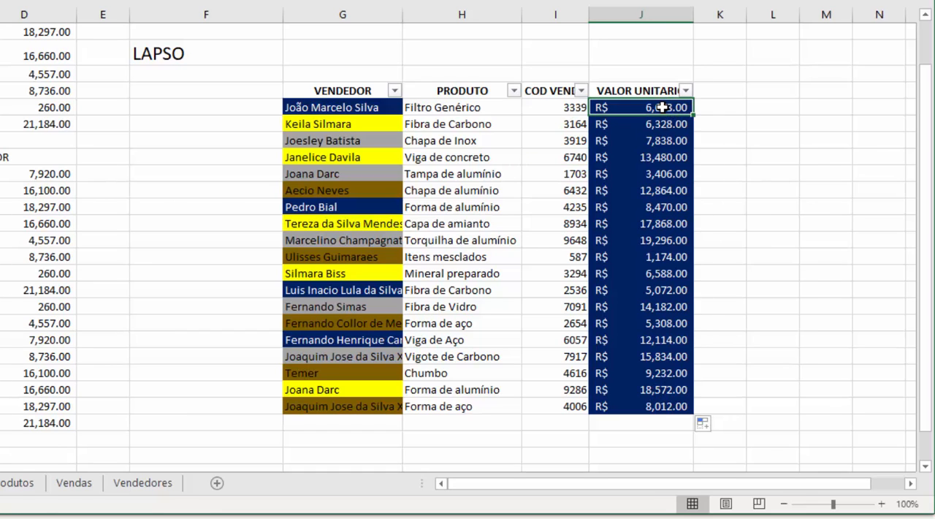
{"action": "key", "text": "ctrl+z"}
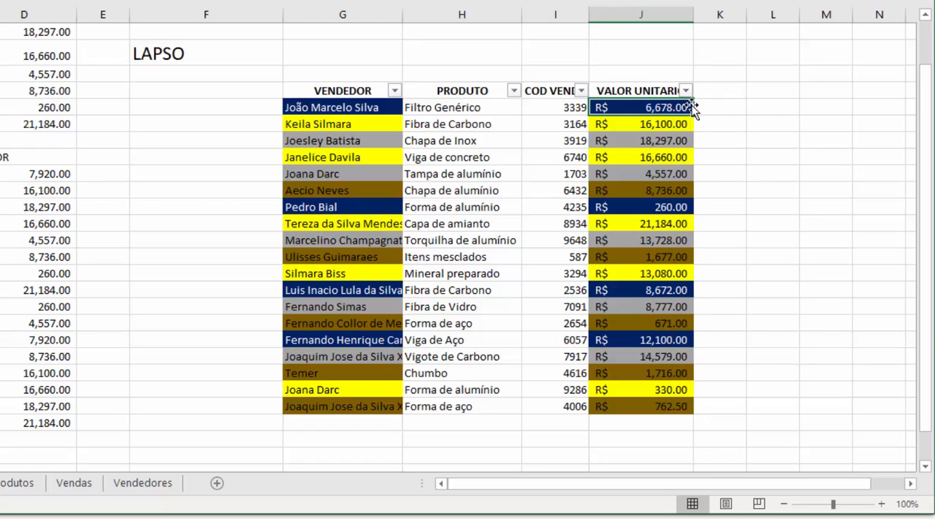
Fill the J8 formula down to J26 using the fill option Preencher sem formatação
{"action": "left_click_drag", "start_coordinate": [691, 115], "coordinate": [672, 408]}
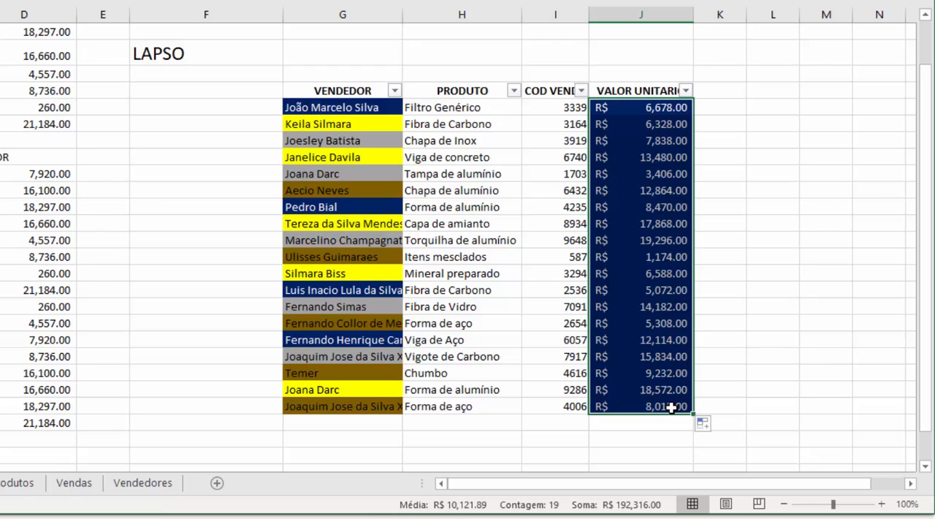
{"action": "left_click", "coordinate": [718, 425]}
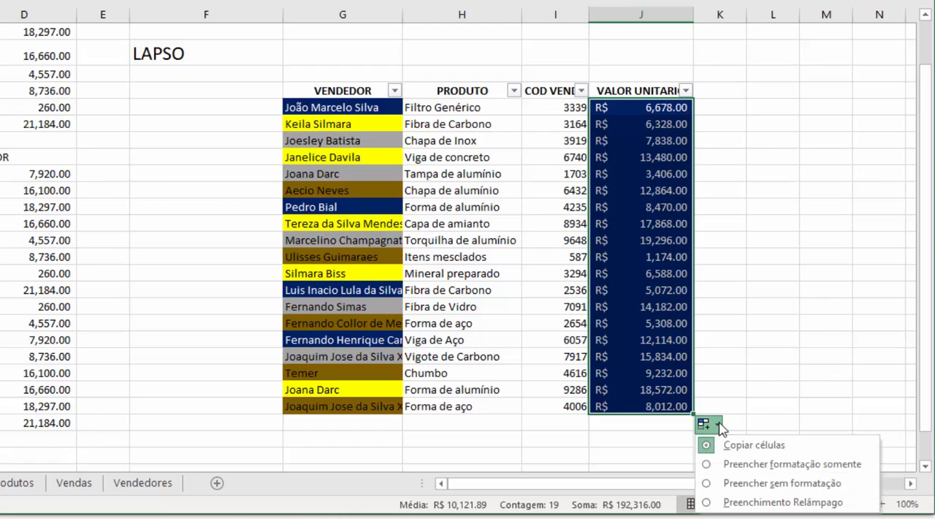
{"action": "left_click", "coordinate": [707, 486]}
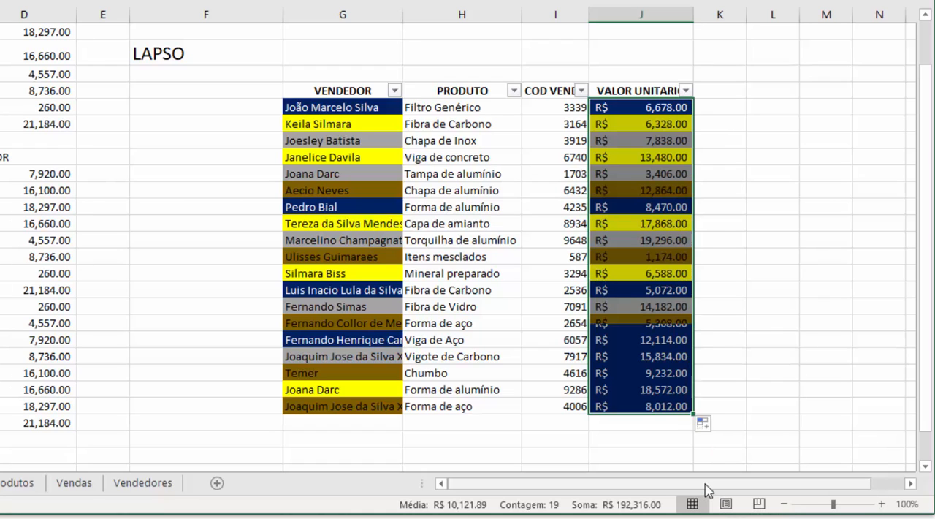
Inspect the filled formulas in J12 and J14 of the VALOR UNITARIO column
{"action": "left_click", "coordinate": [688, 323]}
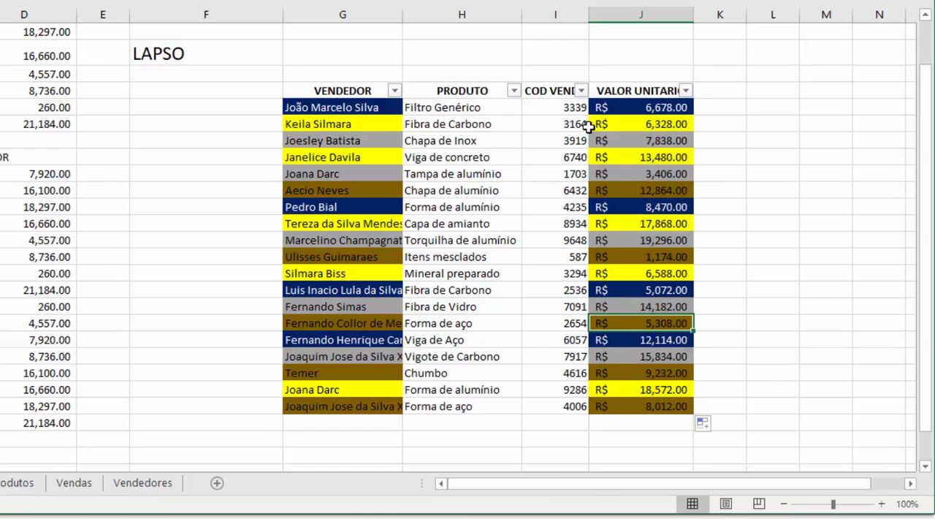
{"action": "left_click", "coordinate": [642, 175]}
{"action": "type", "text": "="}
{"action": "key", "text": "Left"}
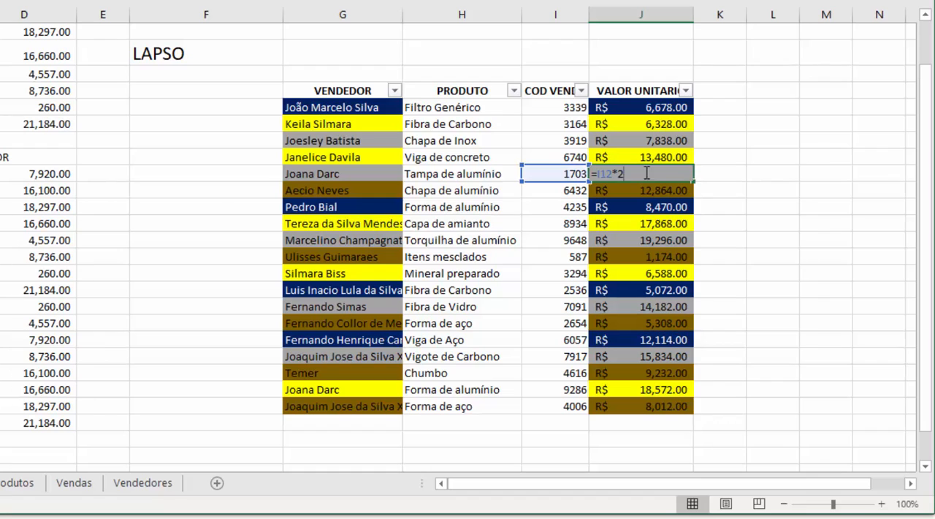
{"action": "type", "text": "*2"}
{"action": "key", "text": "Return"}
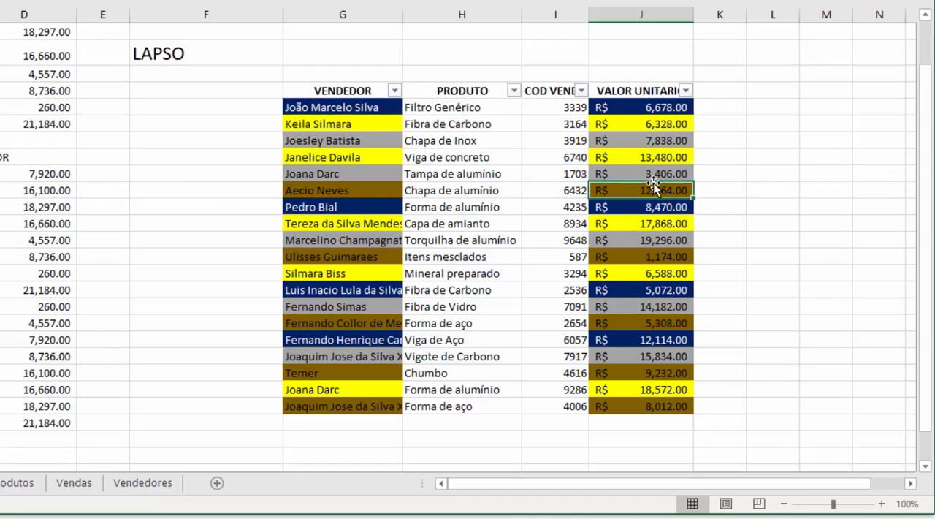
{"action": "key", "text": "ctrl+Down"}
{"action": "key", "text": "ctrl+Up"}
{"action": "left_click", "coordinate": [653, 209]}
{"action": "type", "text": "="}
{"action": "key", "text": "Left"}
{"action": "type", "text": "*2"}
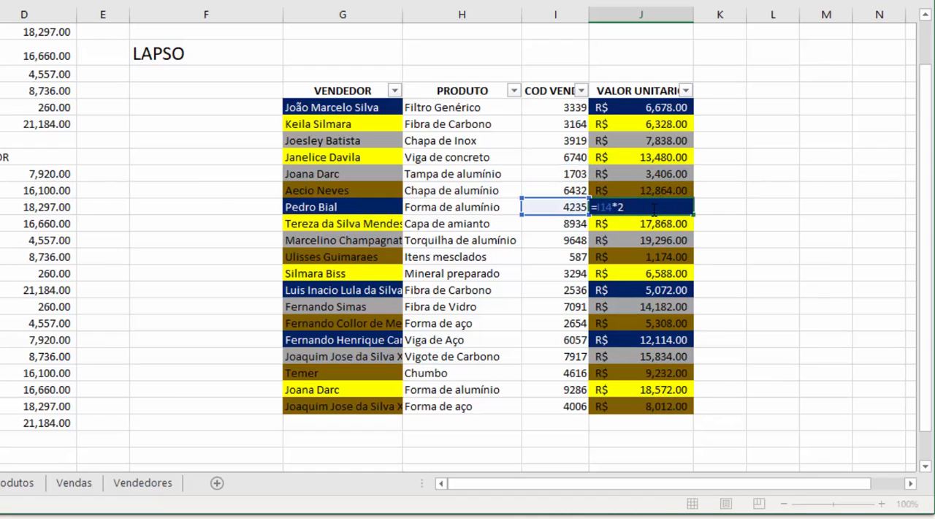
{"action": "key", "text": "Return"}
{"action": "left_click", "coordinate": [550, 217]}
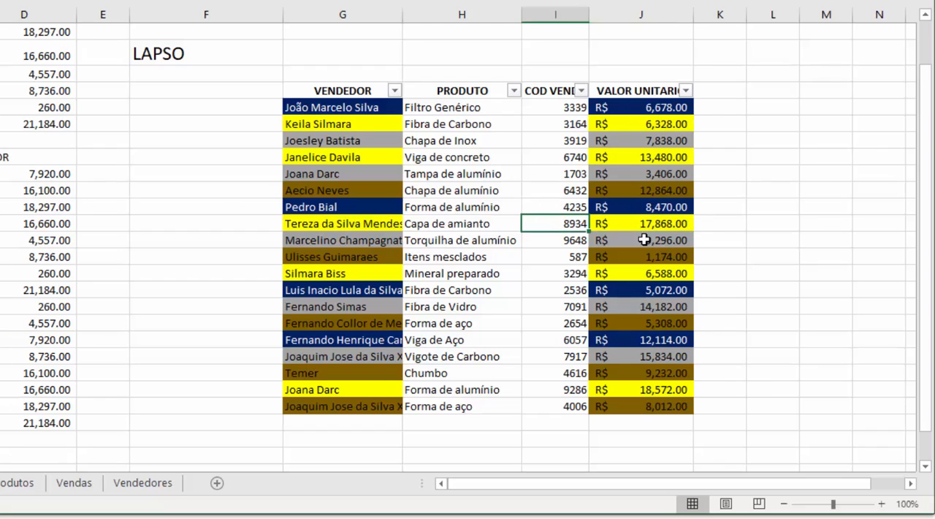
Clear the coloured formatting from G8:J26 by copying the blank cell G5's format onto it with Format Painter
{"action": "left_click", "coordinate": [389, 169]}
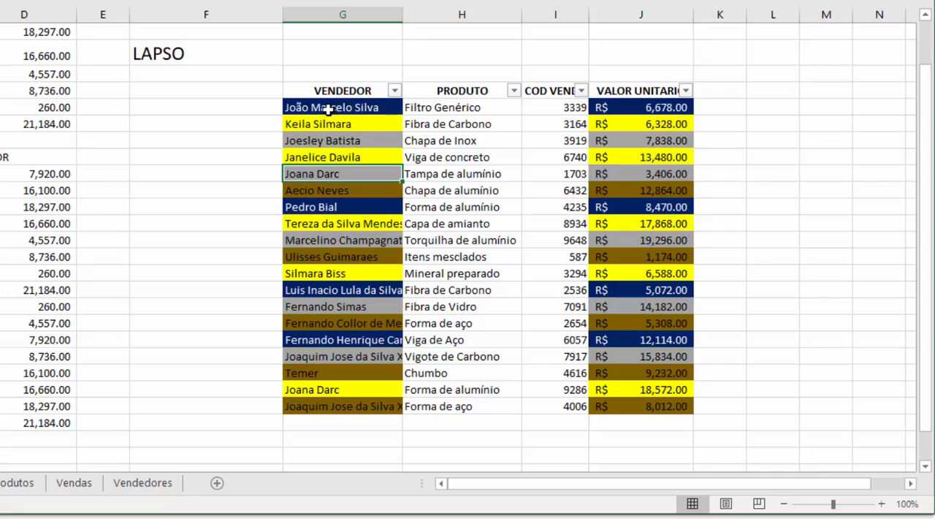
{"action": "left_click_drag", "start_coordinate": [303, 107], "coordinate": [743, 338]}
{"action": "left_click", "coordinate": [486, 169]}
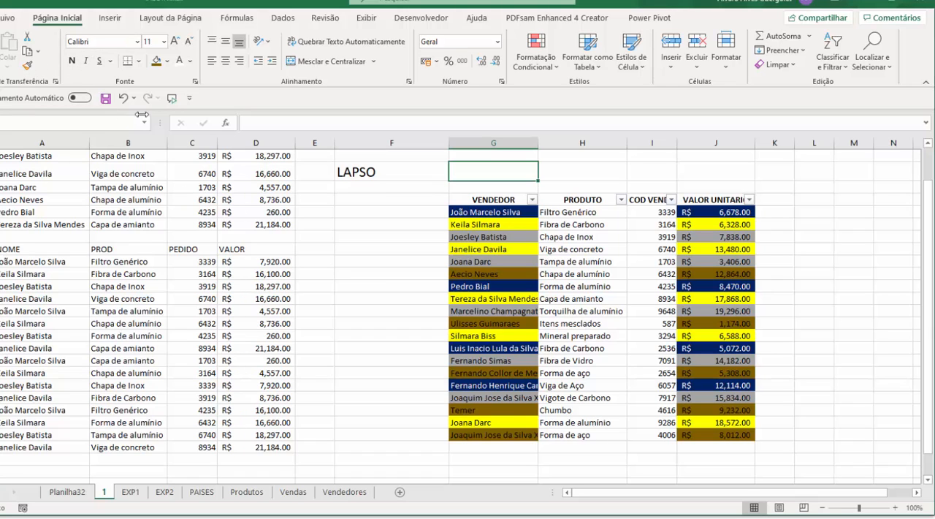
{"action": "left_click", "coordinate": [27, 65]}
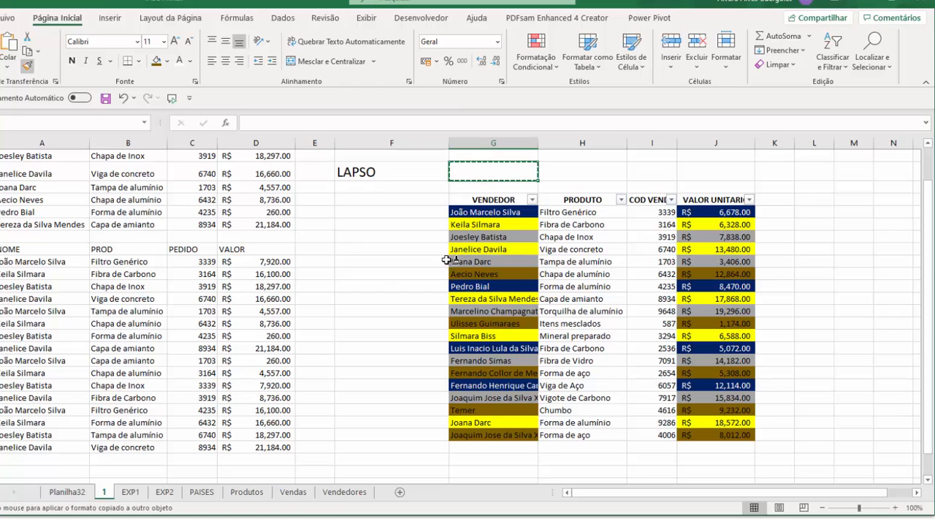
{"action": "mouse_move", "coordinate": [496, 213]}
{"action": "left_mouse_down"}
{"action": "mouse_move", "coordinate": [630, 304]}
{"action": "mouse_move", "coordinate": [675, 386]}
{"action": "mouse_move", "coordinate": [698, 406]}
{"action": "mouse_move", "coordinate": [705, 436]}
{"action": "left_mouse_up"}
Apply the R$ accounting number format to the VALOR UNITARIO values in J8:J26
{"action": "left_click_drag", "start_coordinate": [730, 214], "coordinate": [716, 435]}
{"action": "left_click", "coordinate": [427, 61]}
{"action": "left_click", "coordinate": [577, 274]}
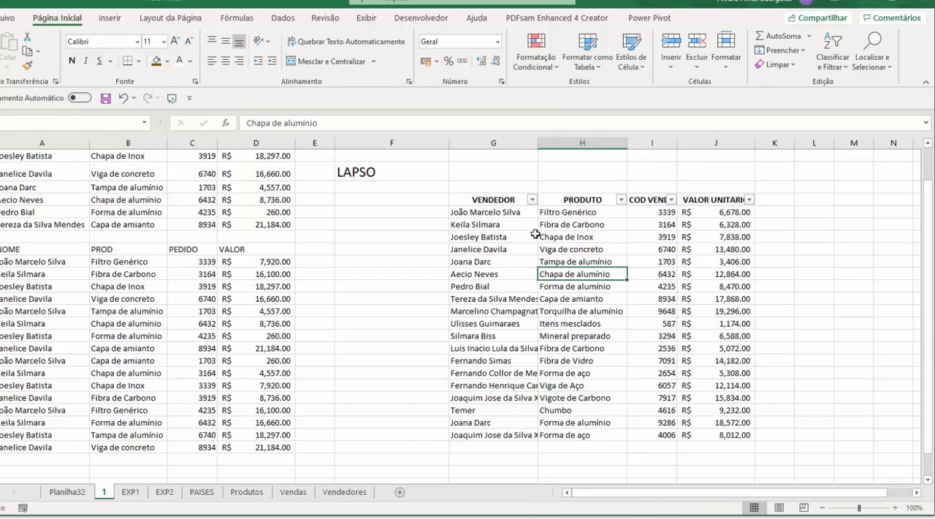
Turn off the filter on the VENDEDOR to VALOR UNITARIO header row
{"action": "left_click", "coordinate": [499, 212]}
{"action": "left_click", "coordinate": [504, 201]}
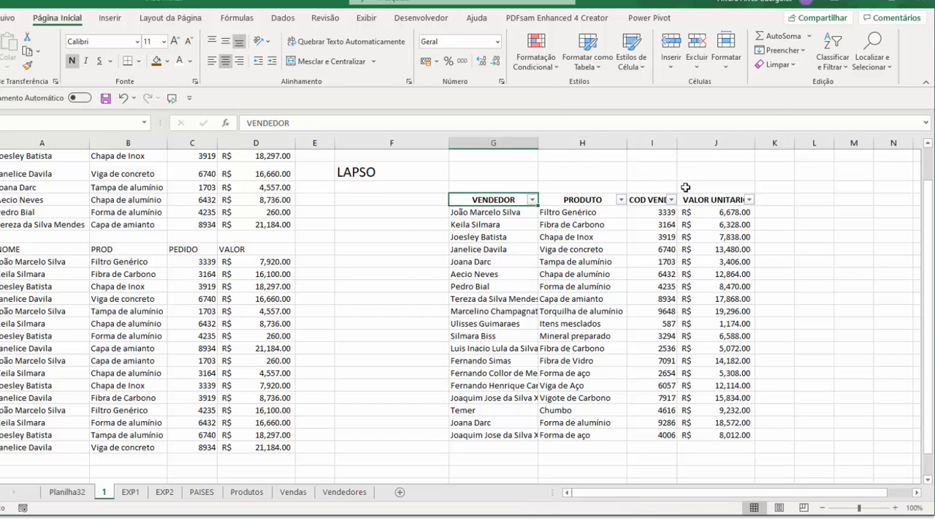
{"action": "left_click", "coordinate": [838, 69]}
{"action": "left_click", "coordinate": [848, 138]}
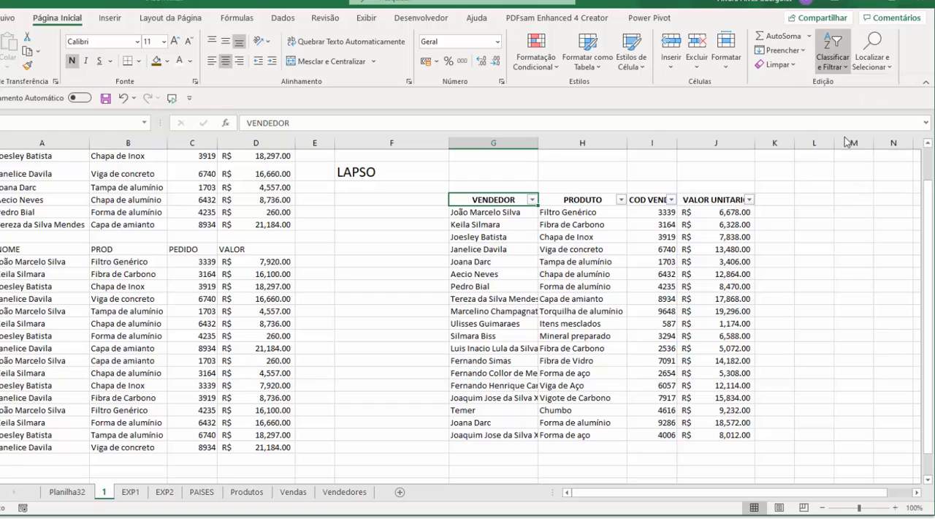
{"action": "left_click", "coordinate": [719, 172]}
Create a table from G7:J26 with the first row as headers
{"action": "left_click_drag", "start_coordinate": [514, 200], "coordinate": [739, 435]}
{"action": "left_click", "coordinate": [127, 16]}
{"action": "left_click", "coordinate": [92, 51]}
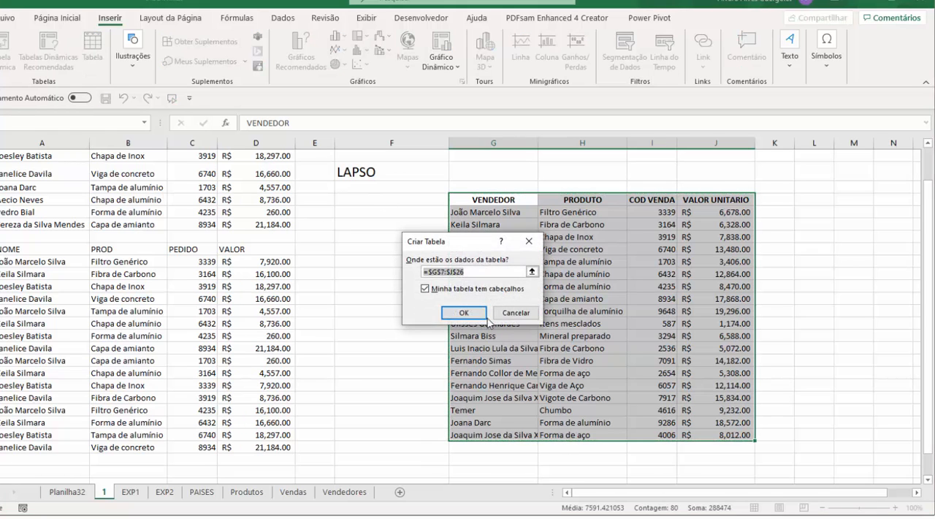
{"action": "left_click", "coordinate": [464, 312]}
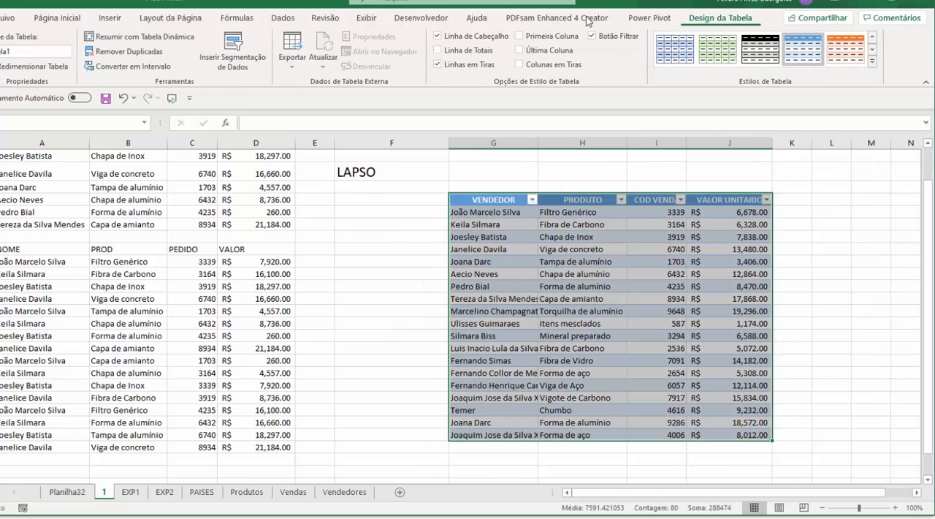
Convert the new G7:J26 table back to a normal range
{"action": "left_click", "coordinate": [131, 65]}
{"action": "left_click", "coordinate": [434, 294]}
{"action": "left_click", "coordinate": [595, 312]}
{"action": "left_click", "coordinate": [588, 296]}
{"action": "left_click", "coordinate": [561, 225]}
{"action": "left_click", "coordinate": [475, 211]}
{"action": "left_click", "coordinate": [577, 397]}
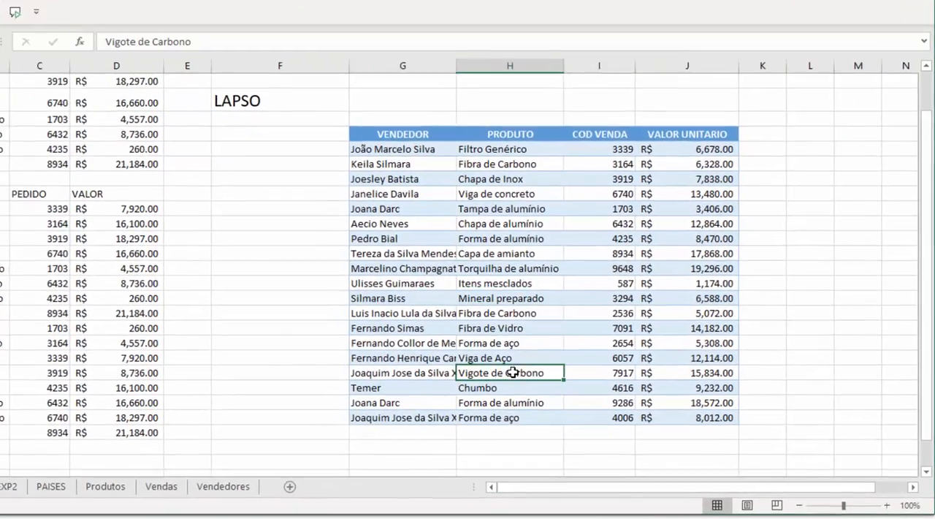
{"action": "left_click", "coordinate": [575, 286]}
Enter the formula =I8*I8-I8 in J8, the first VALOR UNITARIO cell
{"action": "left_click", "coordinate": [758, 213]}
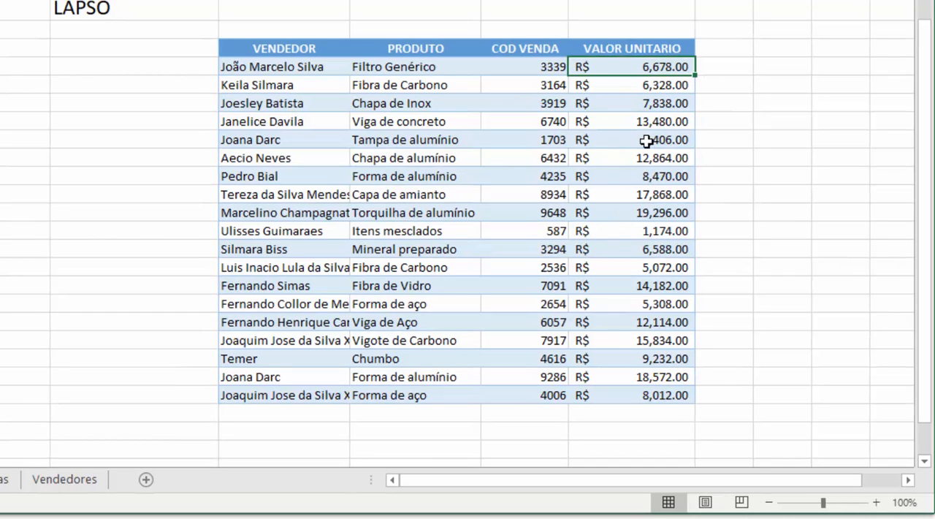
{"action": "type", "text": "="}
{"action": "key", "text": "Left"}
{"action": "type", "text": "*"}
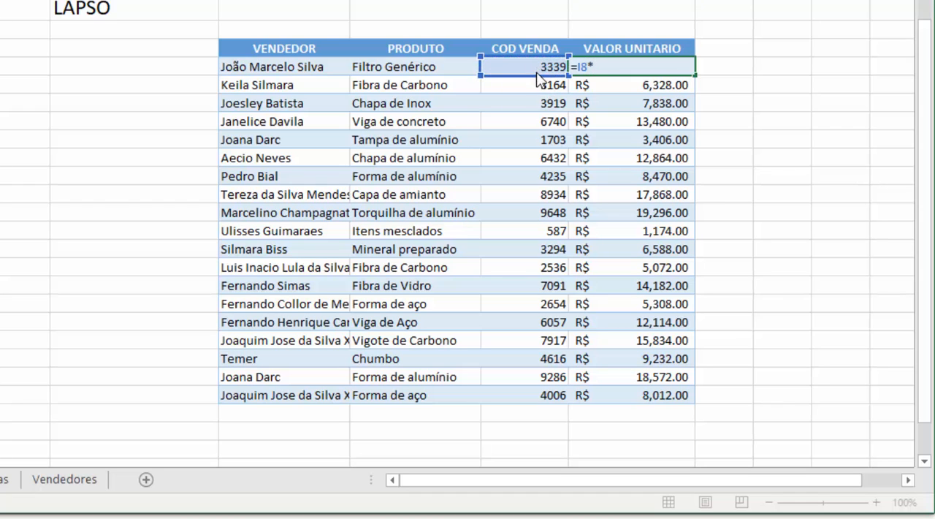
{"action": "left_click", "coordinate": [535, 66]}
{"action": "type", "text": "-"}
{"action": "left_click", "coordinate": [534, 67]}
{"action": "key", "text": "Return"}
Try a plain fill of the J8 formula down to J26 over the banded rows, and undo it
{"action": "left_click", "coordinate": [656, 65]}
{"action": "left_click_drag", "start_coordinate": [694, 103], "coordinate": [687, 401]}
{"action": "left_click", "coordinate": [664, 305]}
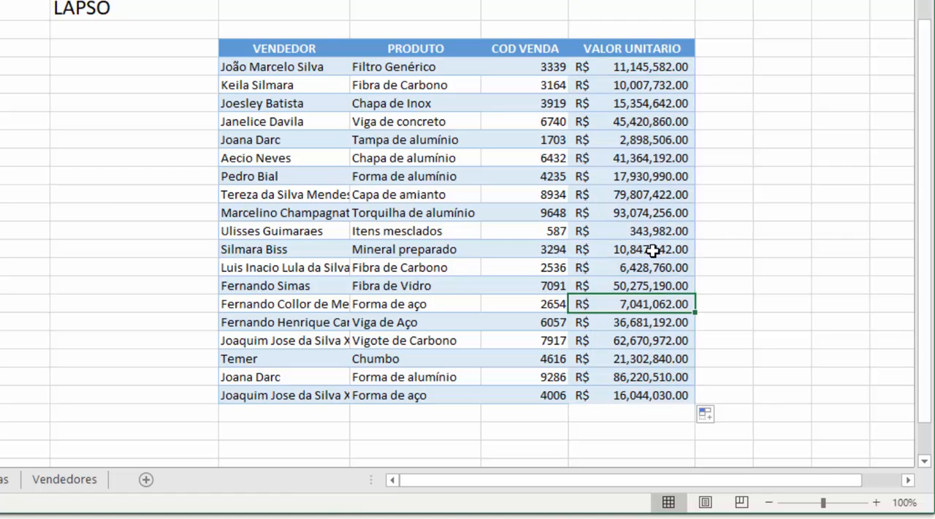
{"action": "key", "text": "ctrl+z"}
Fill the J8 formula through J26 with Preencher sem formatação, preserving the banded row colours
{"action": "left_click_drag", "start_coordinate": [696, 74], "coordinate": [690, 400]}
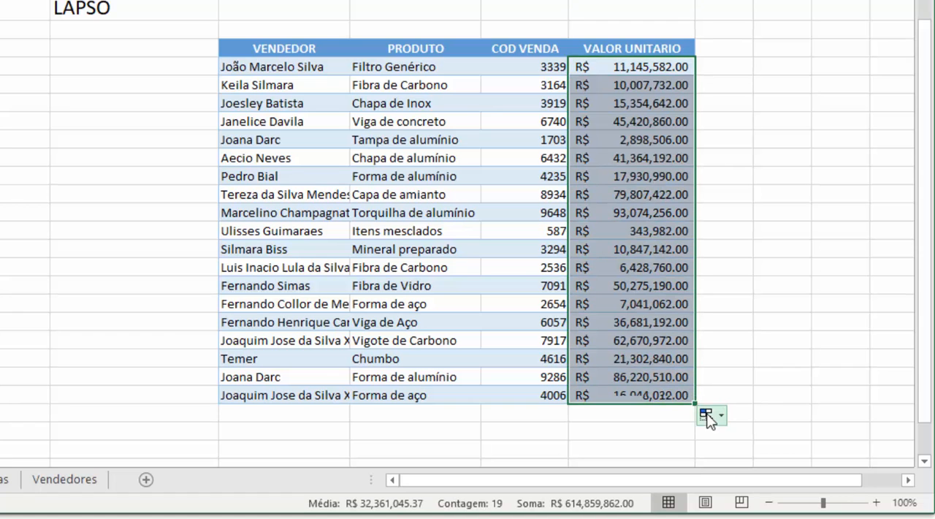
{"action": "left_click", "coordinate": [718, 416]}
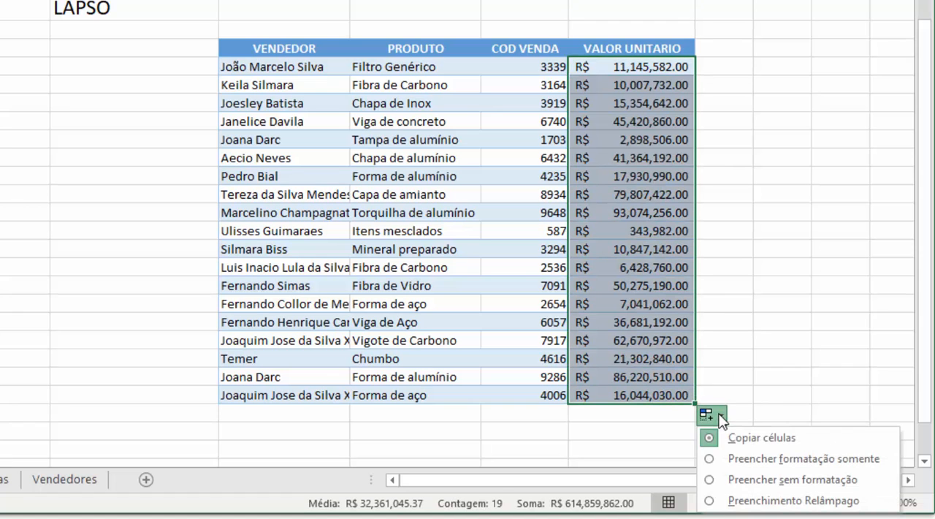
{"action": "left_click", "coordinate": [752, 481]}
{"action": "left_click", "coordinate": [547, 135]}
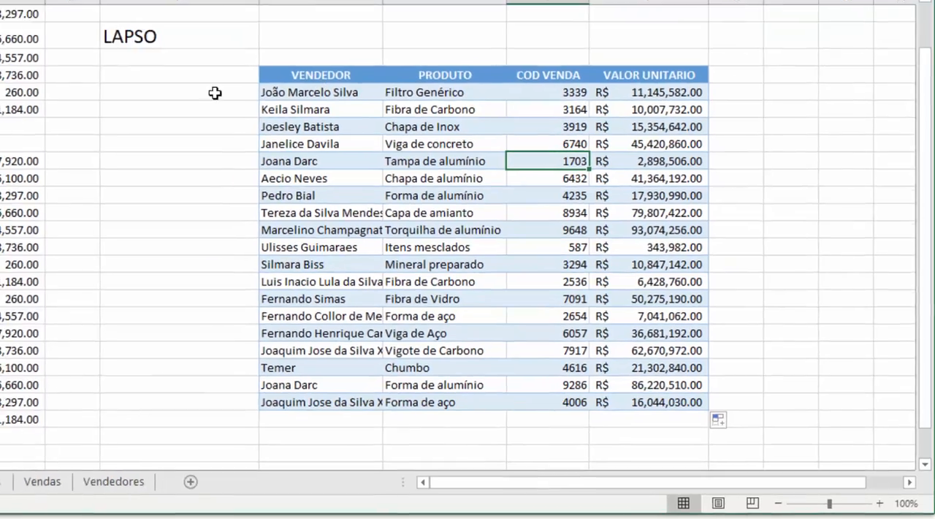
{"action": "left_click", "coordinate": [90, 98]}
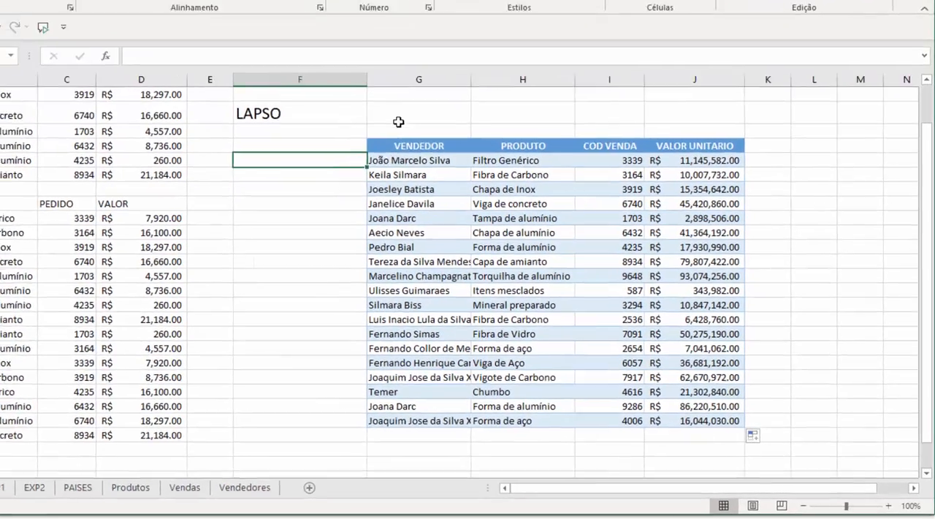
Enter the title TITULO DA TABELA in G5 above the table
{"action": "left_click", "coordinate": [506, 183]}
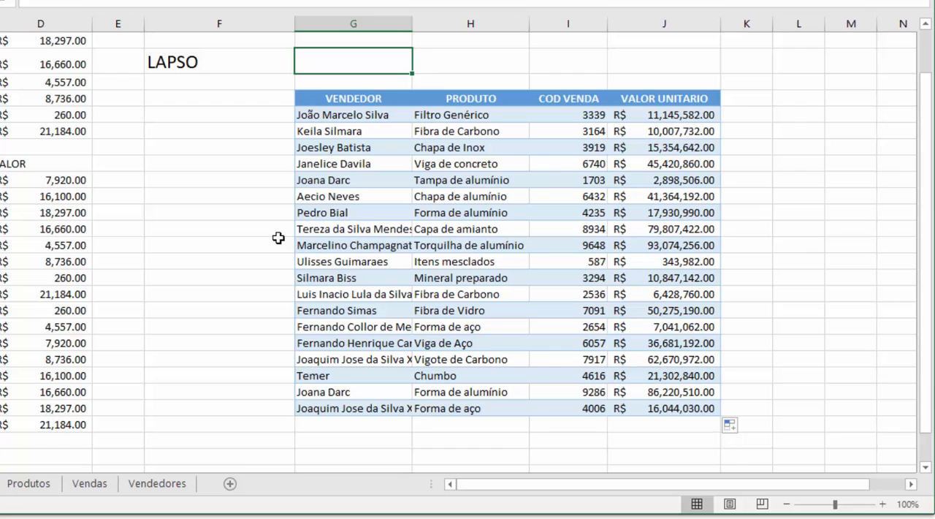
{"action": "type", "text": "ti"}
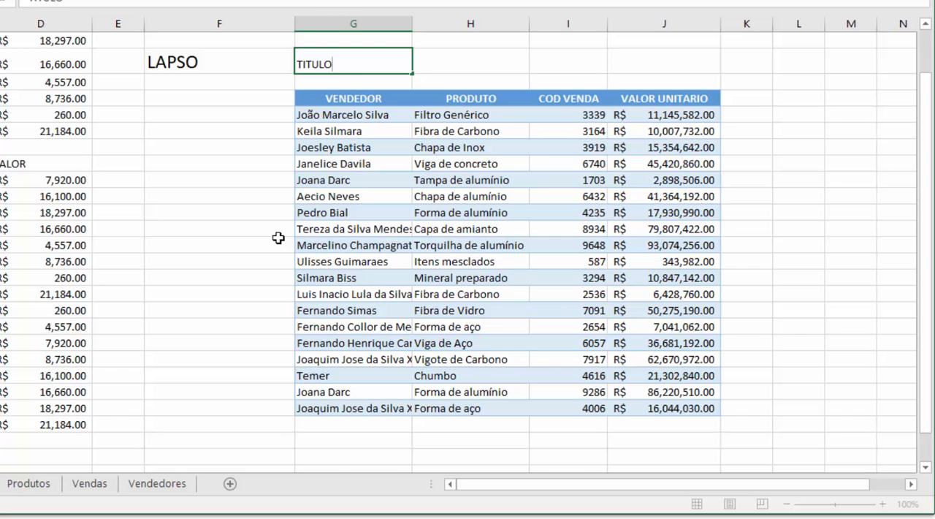
{"action": "type", "text": "LA"}
{"action": "key", "text": "Return"}
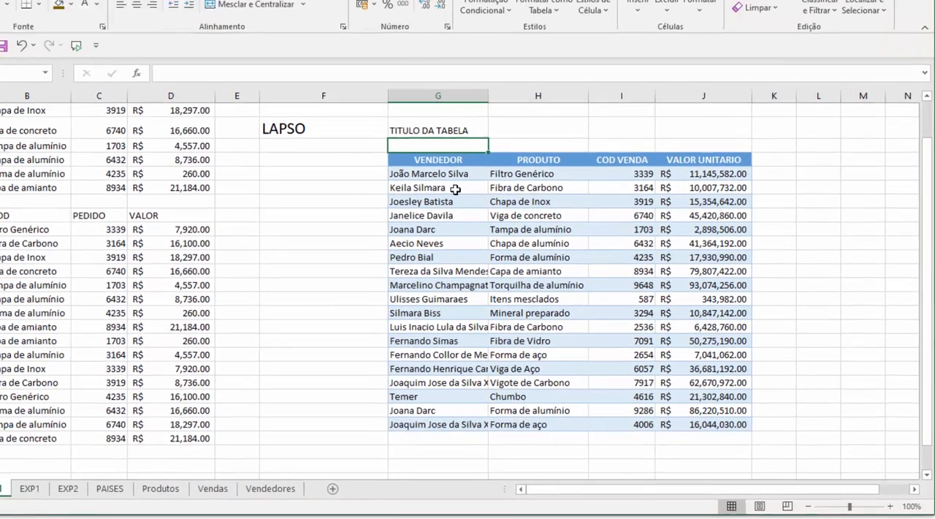
Increase the font size of the TITULO DA TABELA text in G5 by two increments
{"action": "left_click", "coordinate": [404, 65]}
{"action": "left_click_drag", "start_coordinate": [496, 143], "coordinate": [679, 144]}
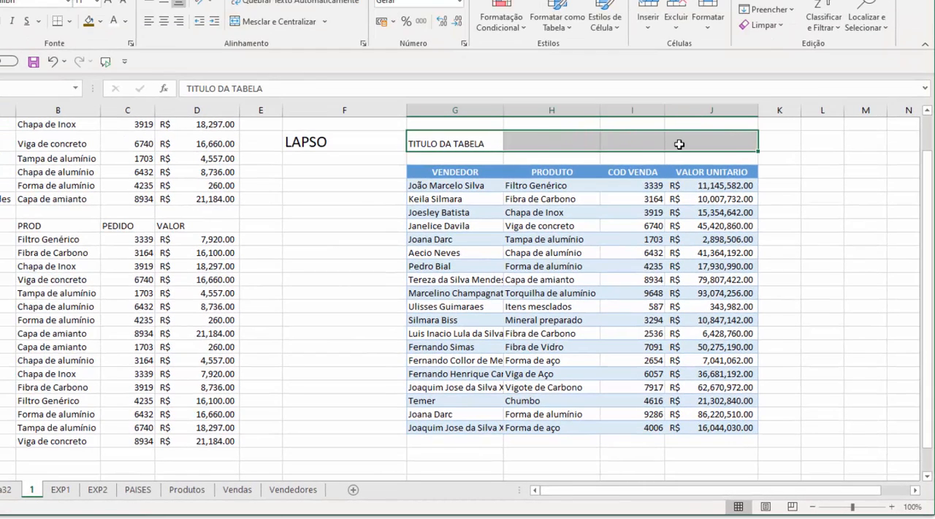
{"action": "left_click", "coordinate": [447, 143]}
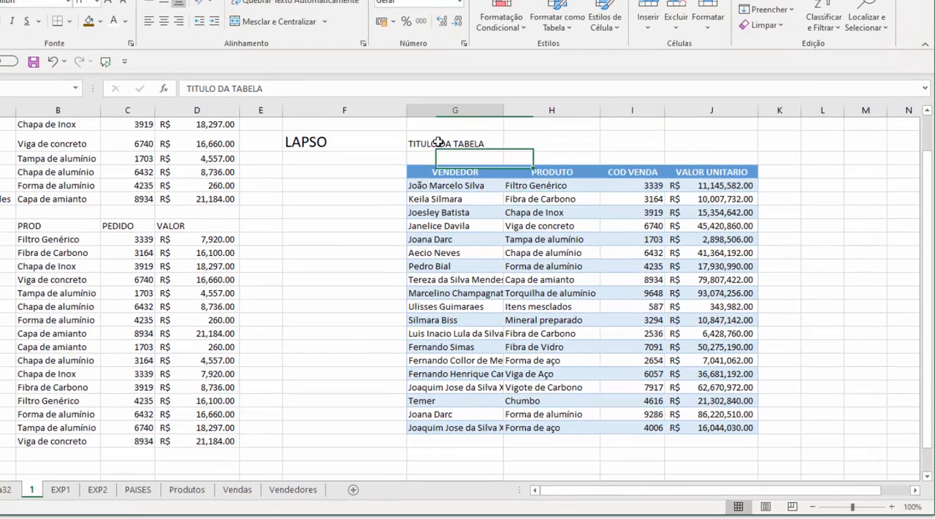
{"action": "left_click", "coordinate": [106, 2]}
{"action": "left_click", "coordinate": [107, 2]}
{"action": "left_click", "coordinate": [584, 343]}
Merge and center the TITULO DA TABELA title across G5:J5
{"action": "left_click", "coordinate": [462, 142]}
{"action": "left_click_drag", "start_coordinate": [579, 149], "coordinate": [716, 140]}
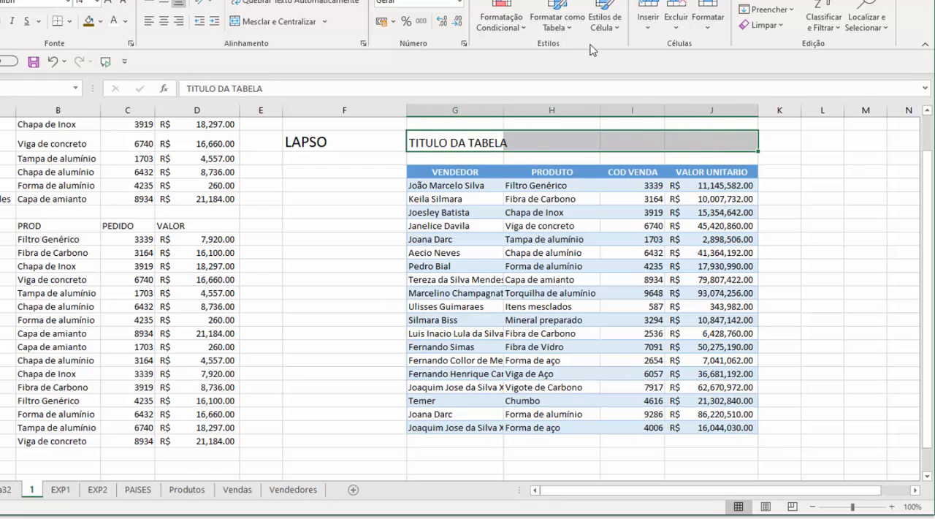
{"action": "left_click", "coordinate": [272, 21]}
{"action": "left_click", "coordinate": [544, 267]}
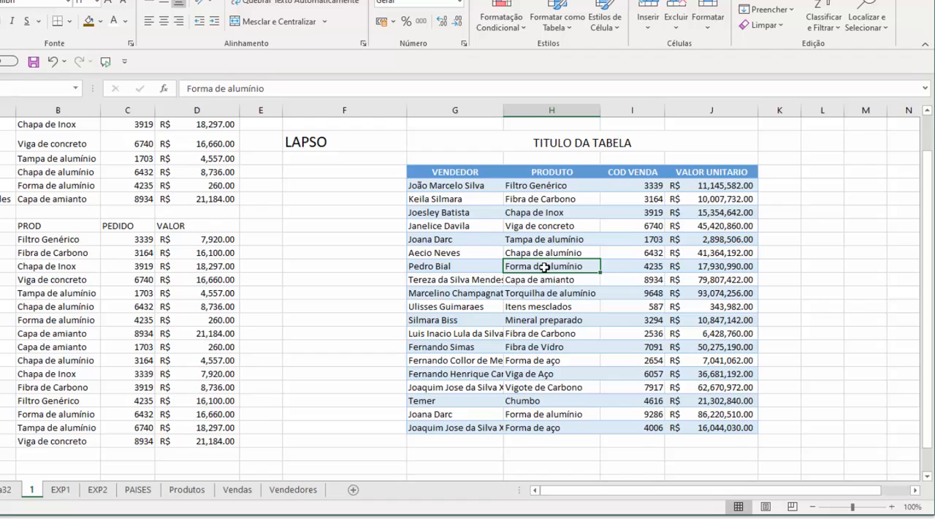
{"action": "left_click", "coordinate": [557, 142]}
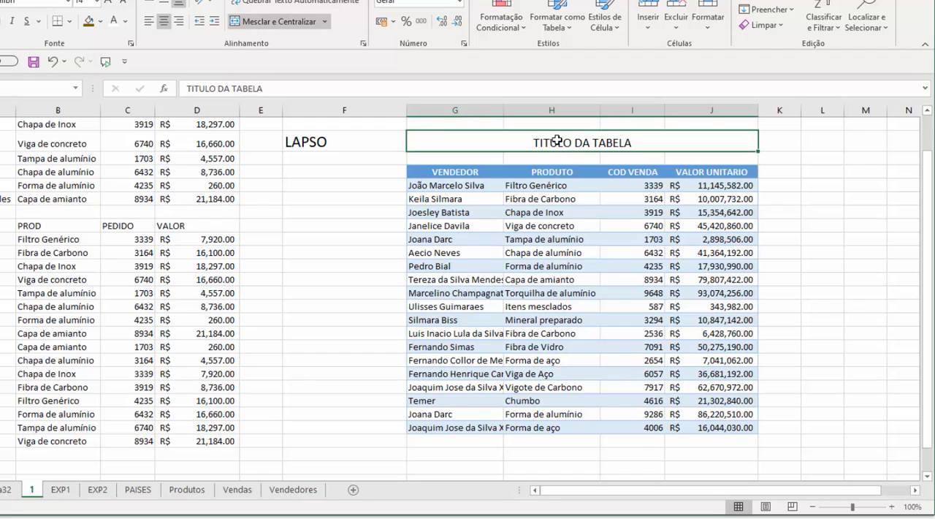
Examine how selecting cells and columns in H and I behaves around the merged title
{"action": "left_click", "coordinate": [559, 336]}
{"action": "left_click", "coordinate": [569, 145]}
{"action": "left_click", "coordinate": [533, 212]}
{"action": "left_click", "coordinate": [559, 125]}
{"action": "left_click_drag", "start_coordinate": [559, 126], "coordinate": [557, 239]}
{"action": "left_click", "coordinate": [560, 126]}
{"action": "left_click", "coordinate": [564, 111]}
{"action": "left_click_drag", "start_coordinate": [563, 125], "coordinate": [564, 141]}
{"action": "left_click", "coordinate": [701, 143]}
{"action": "left_click", "coordinate": [582, 122]}
{"action": "left_click", "coordinate": [631, 112]}
{"action": "left_click_drag", "start_coordinate": [549, 122], "coordinate": [564, 361]}
{"action": "left_click", "coordinate": [592, 241]}
Unmerge the title cells G5:J5
{"action": "left_click", "coordinate": [563, 140]}
{"action": "left_click", "coordinate": [263, 30]}
{"action": "left_click", "coordinate": [612, 266]}
Merge and center the title across G5:J5 again
{"action": "left_click", "coordinate": [454, 142]}
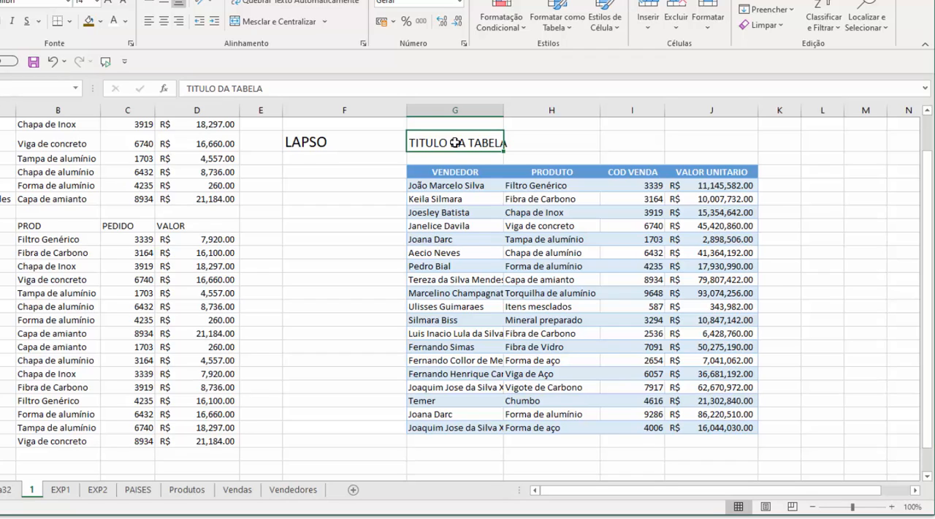
{"action": "left_click_drag", "start_coordinate": [507, 140], "coordinate": [667, 143]}
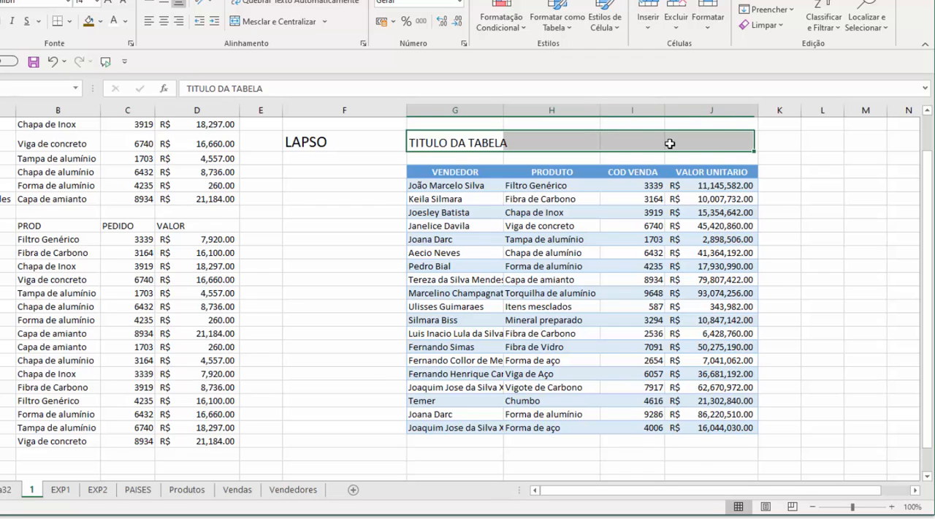
{"action": "left_click", "coordinate": [281, 22]}
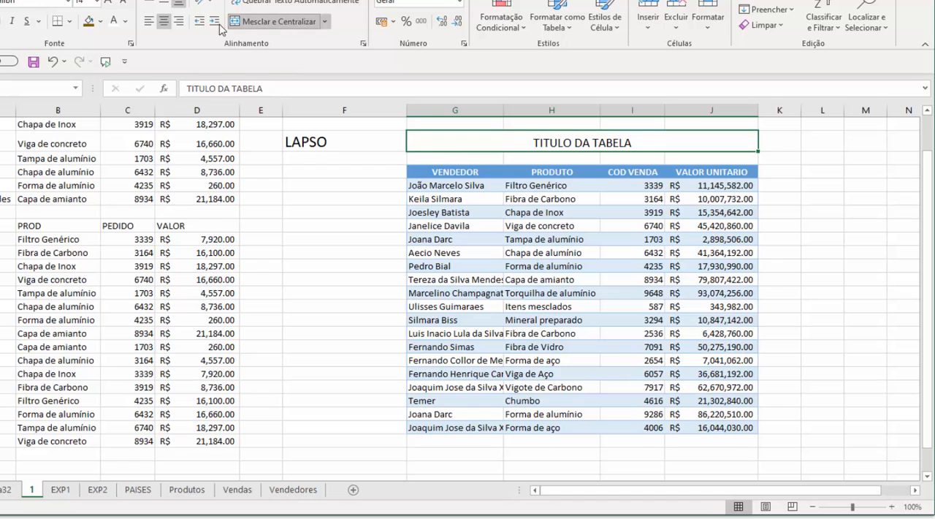
Apply Bordas Externas Espessas and bold to the merged title cell
{"action": "left_click", "coordinate": [71, 20]}
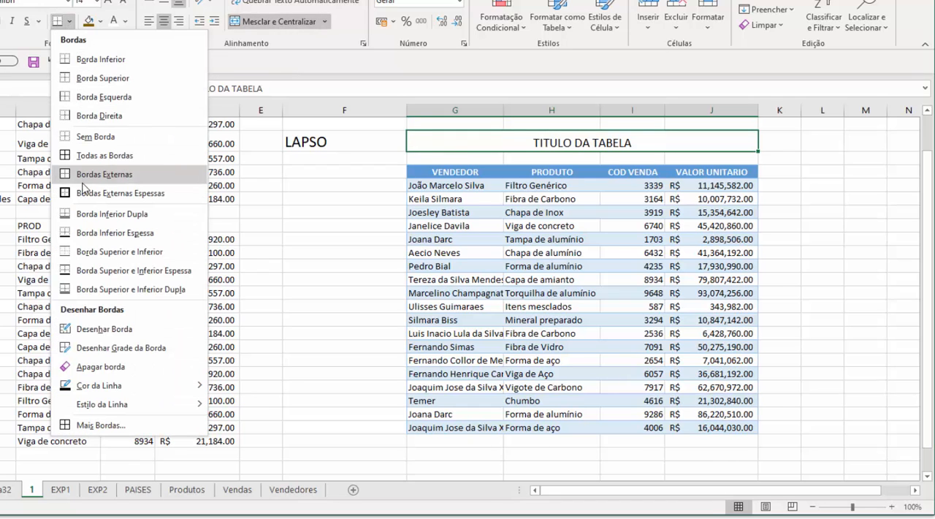
{"action": "left_click", "coordinate": [120, 192]}
{"action": "left_click", "coordinate": [2, 22]}
{"action": "left_click", "coordinate": [511, 241]}
{"action": "left_click", "coordinate": [553, 139]}
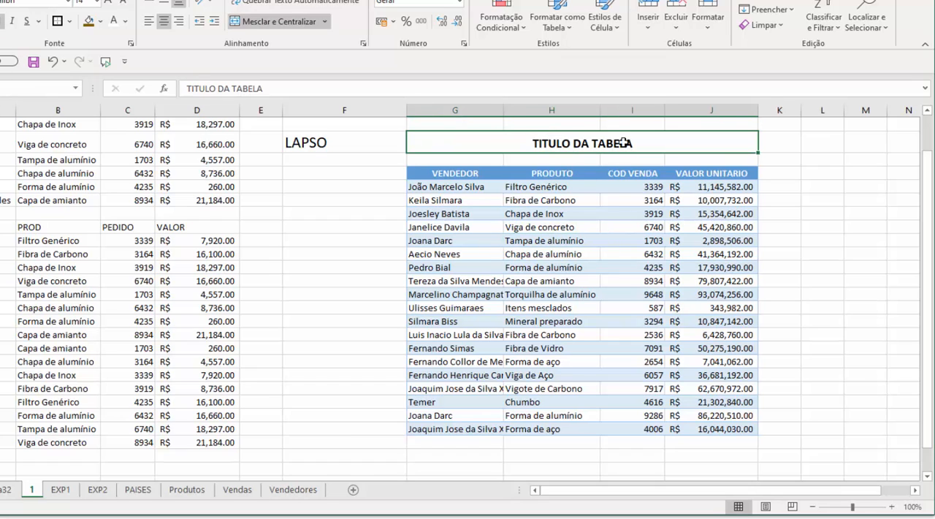
{"action": "left_click", "coordinate": [518, 214]}
{"action": "left_click", "coordinate": [522, 227]}
{"action": "left_click", "coordinate": [608, 146]}
Undo the bold, thick borders and merge on the title, and select the title cell G5
{"action": "key", "text": "ctrl+z"}
{"action": "key", "text": "ctrl+z"}
{"action": "key", "text": "ctrl+z"}
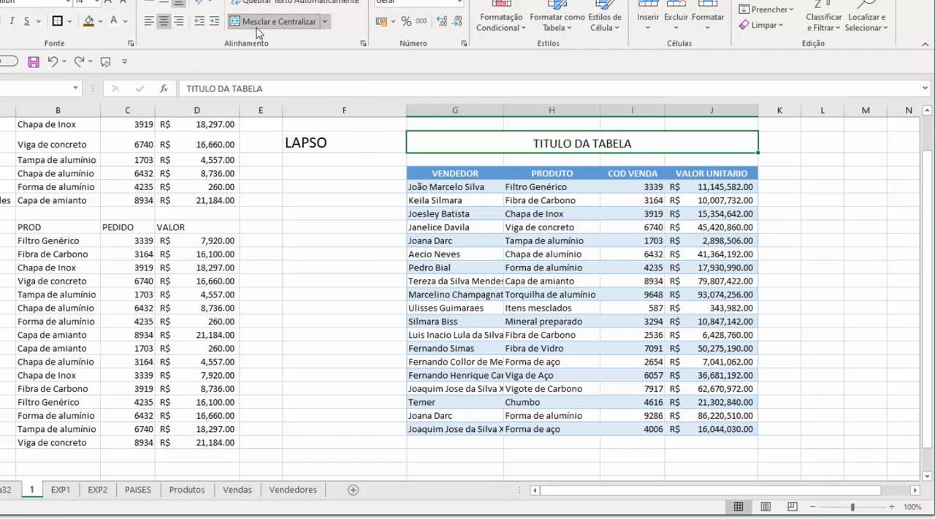
{"action": "left_click", "coordinate": [552, 265]}
{"action": "left_click", "coordinate": [472, 144]}
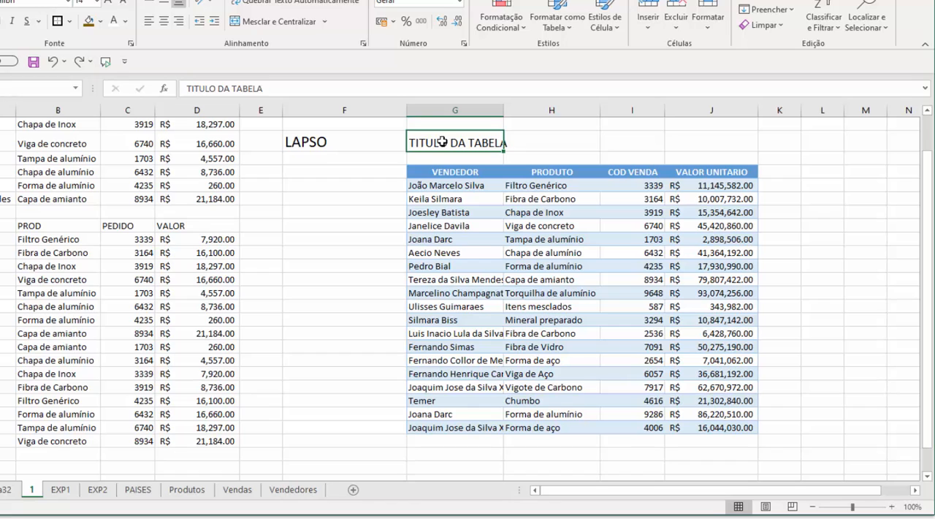
{"action": "left_click_drag", "start_coordinate": [430, 143], "coordinate": [688, 145]}
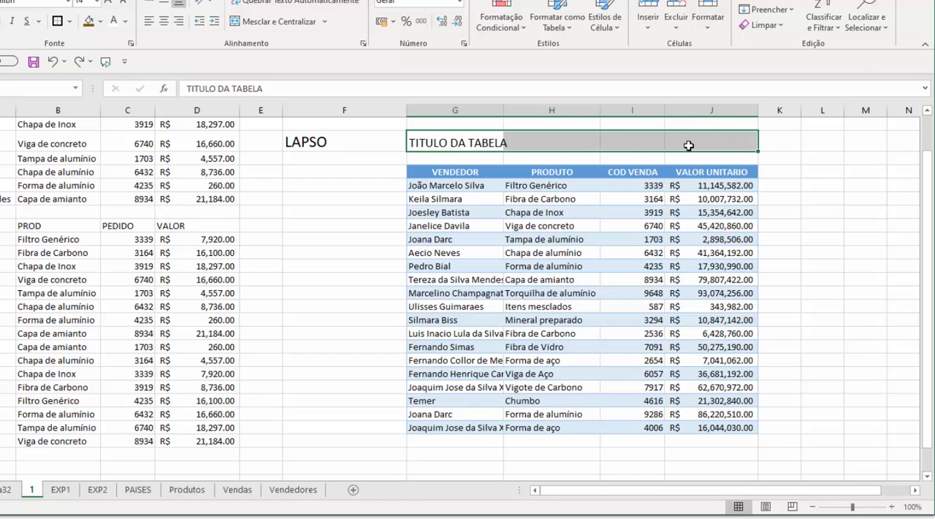
{"action": "right_click", "coordinate": [688, 145]}
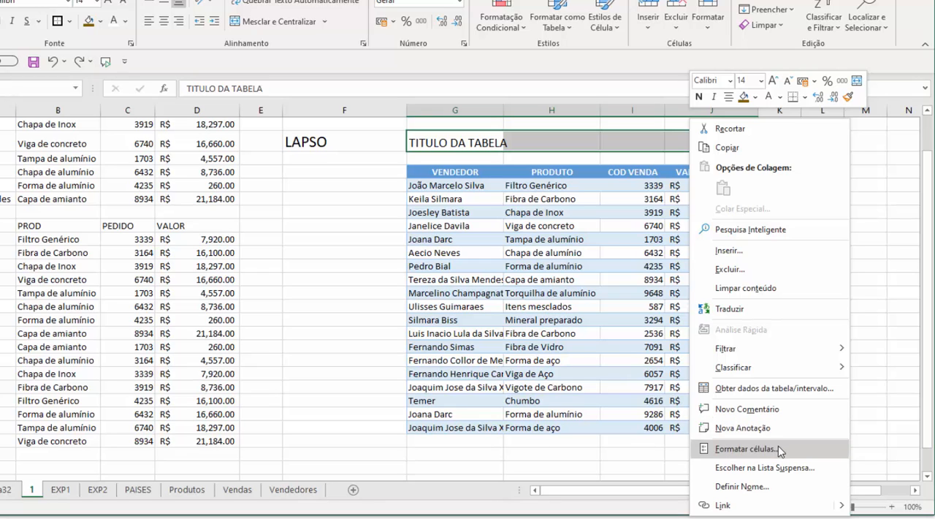
{"action": "left_click", "coordinate": [557, 239]}
{"action": "left_click_drag", "start_coordinate": [461, 144], "coordinate": [676, 150]}
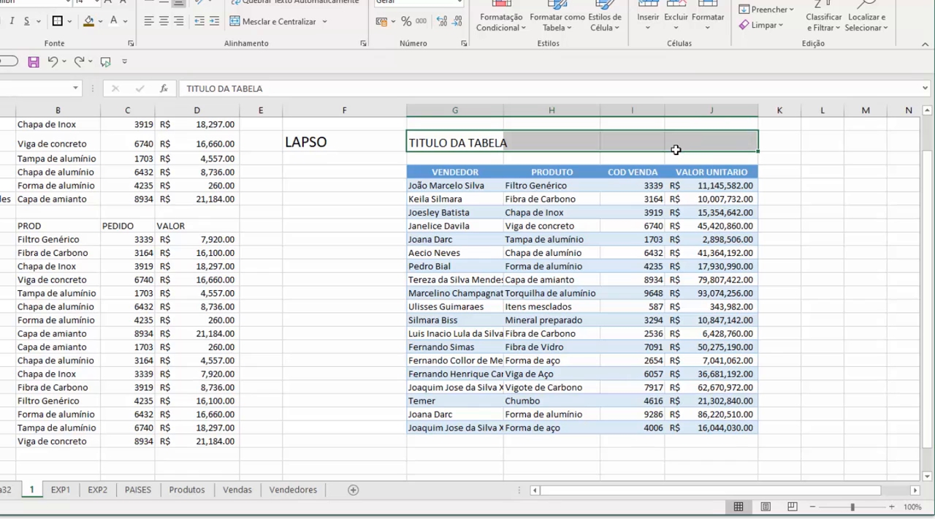
{"action": "right_click", "coordinate": [509, 141]}
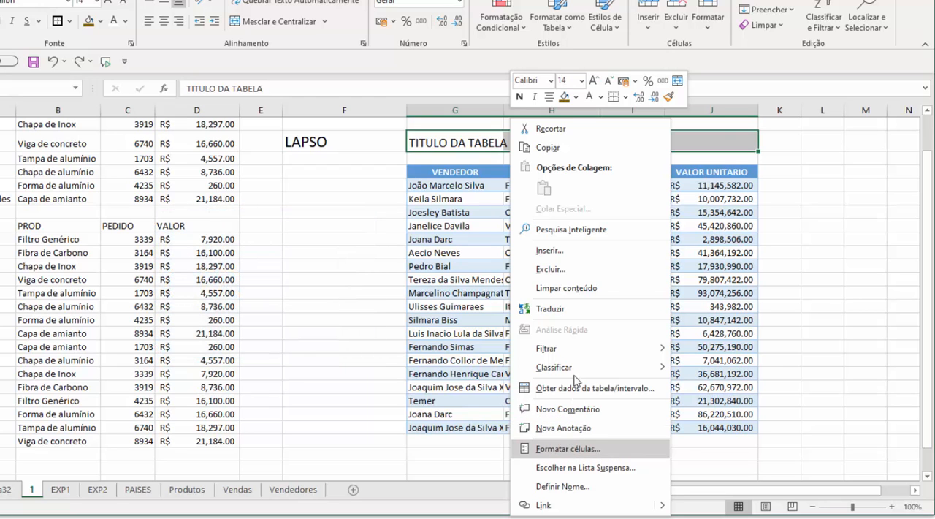
{"action": "left_click", "coordinate": [461, 150]}
Center the title across G5:J5 with the Centralizar seleção horizontal alignment, and format it bold with a thick outside border
{"action": "left_click_drag", "start_coordinate": [462, 148], "coordinate": [698, 141]}
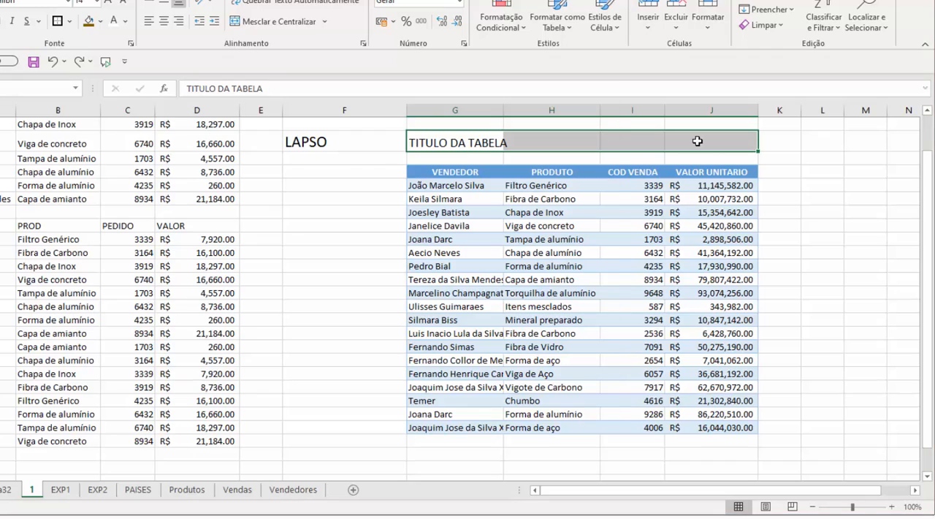
{"action": "key", "text": "ctrl+1"}
{"action": "left_click_drag", "start_coordinate": [420, 111], "coordinate": [201, 114]}
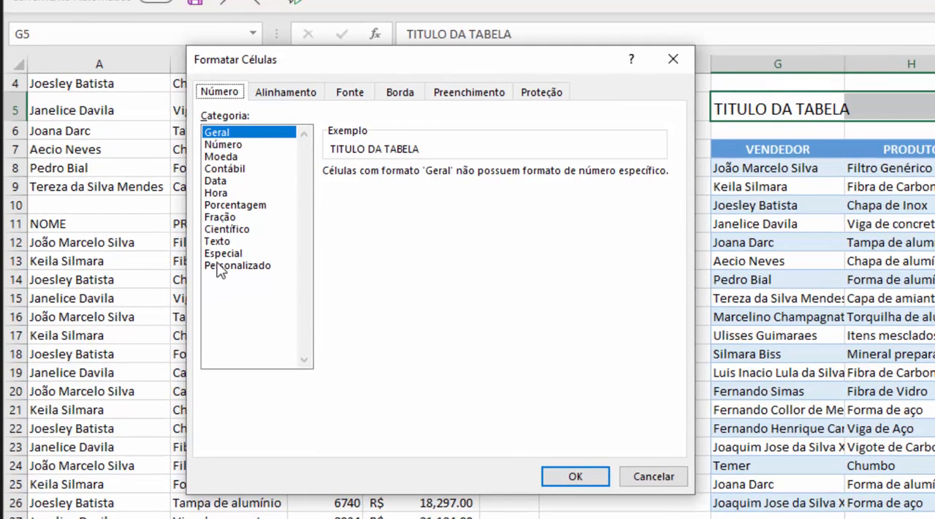
{"action": "left_click", "coordinate": [289, 94]}
{"action": "left_click_drag", "start_coordinate": [365, 71], "coordinate": [363, 34]}
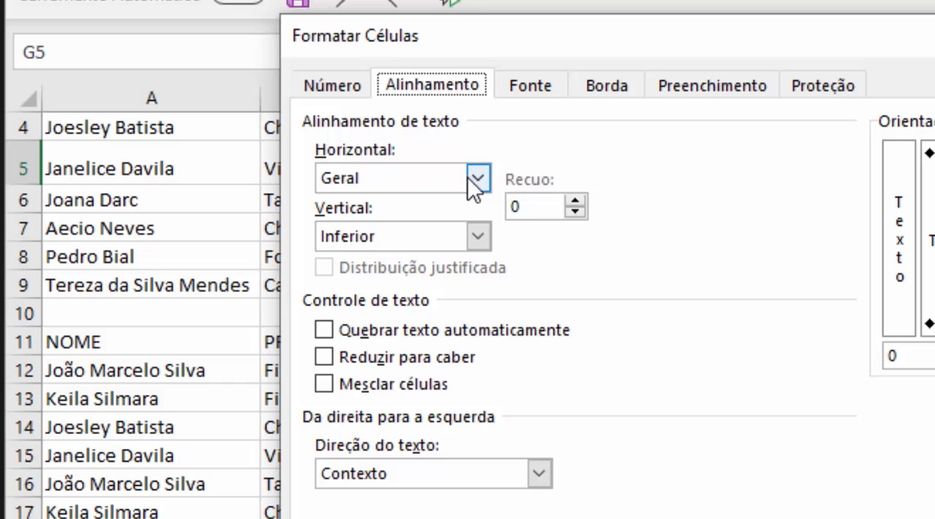
{"action": "left_click", "coordinate": [312, 116]}
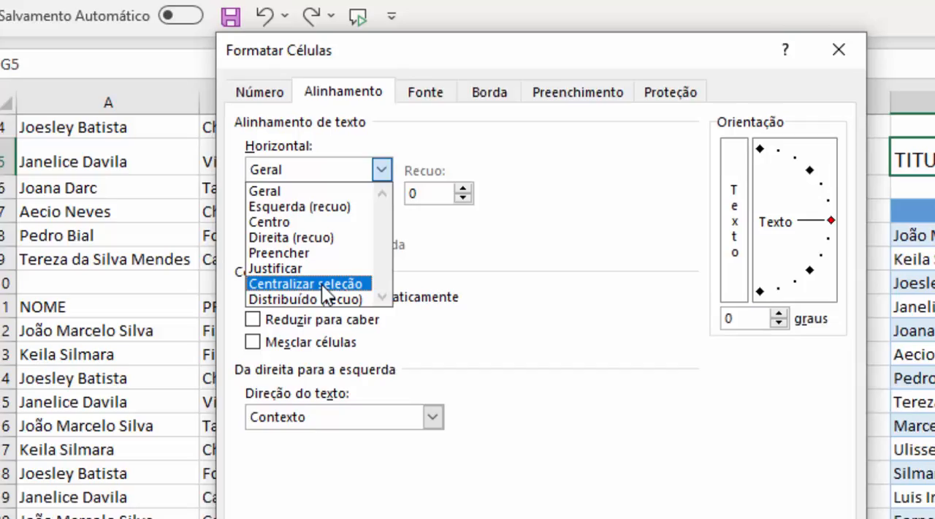
{"action": "left_click", "coordinate": [403, 314]}
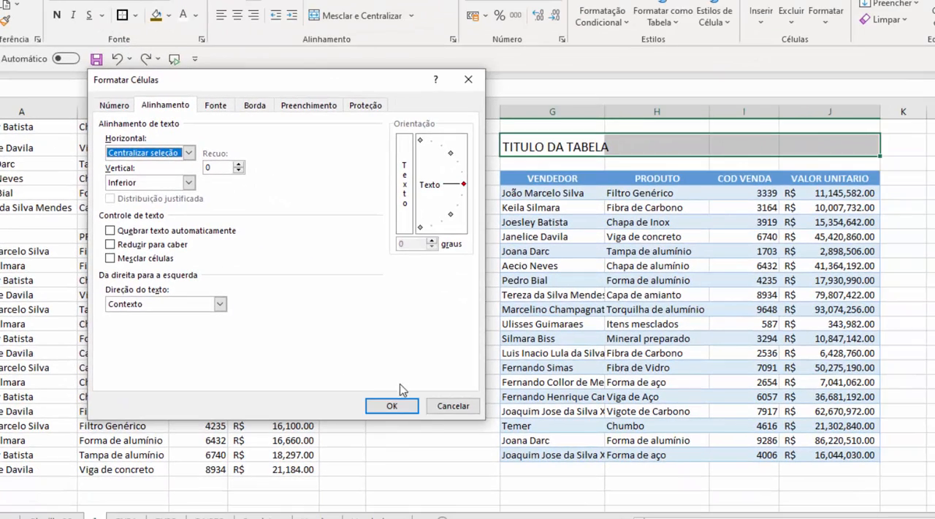
{"action": "left_click", "coordinate": [392, 406]}
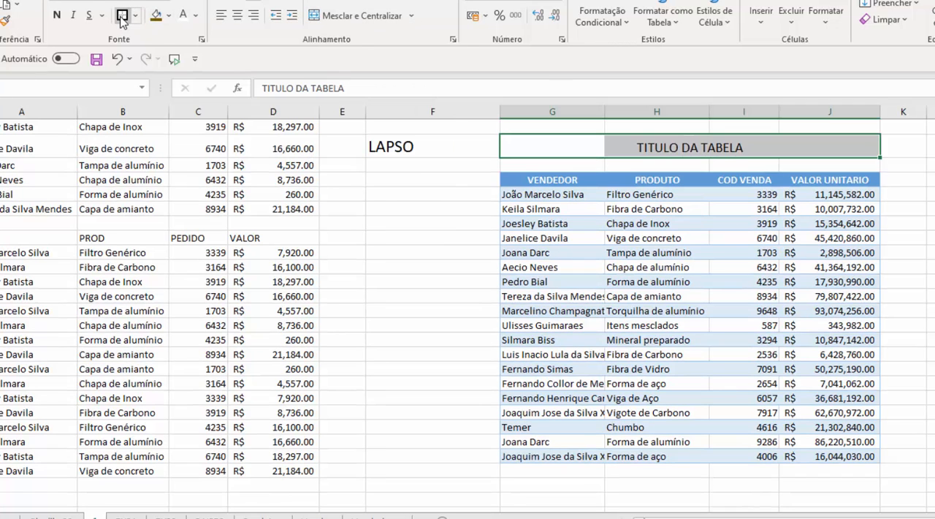
{"action": "left_click", "coordinate": [56, 14]}
{"action": "left_click", "coordinate": [583, 214]}
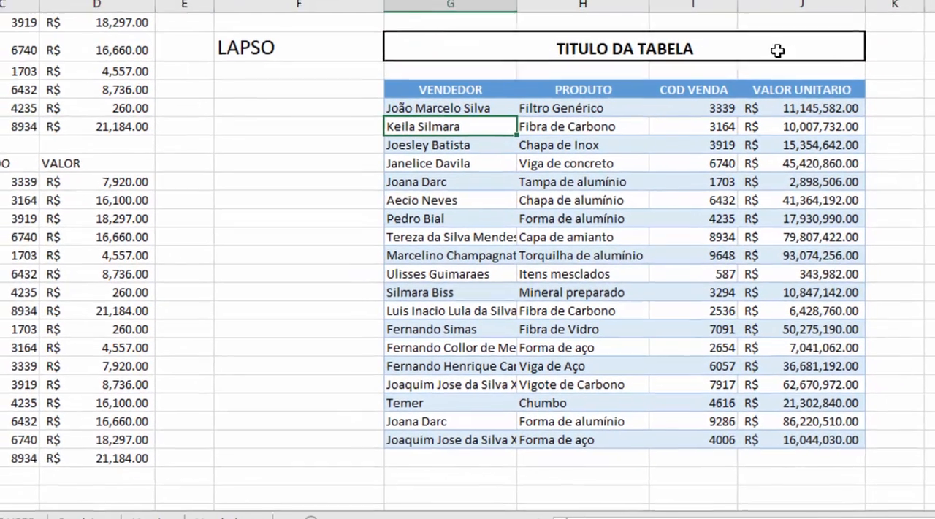
Check that cells G5 to J5 under the centered title and the column range H4:H19 can be selected independently
{"action": "left_click", "coordinate": [459, 44]}
{"action": "left_click", "coordinate": [584, 47]}
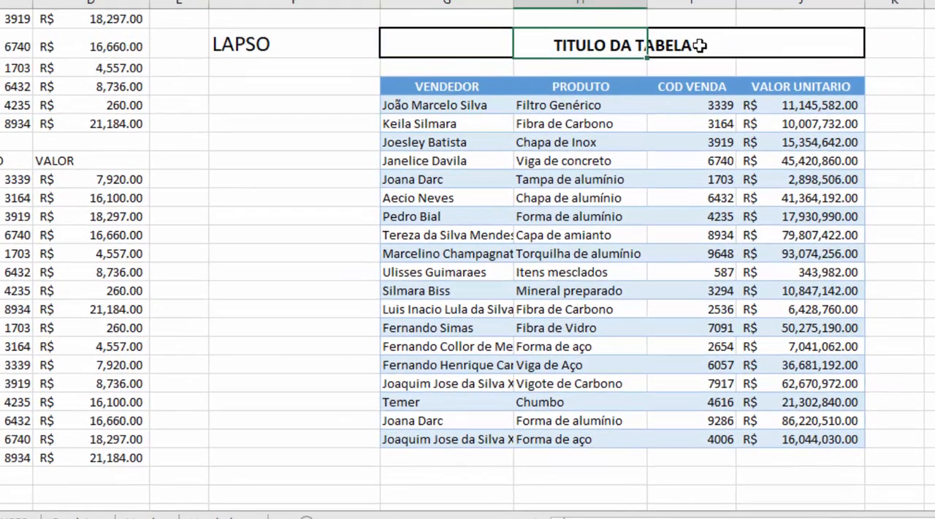
{"action": "left_click", "coordinate": [699, 45]}
{"action": "left_click", "coordinate": [831, 46]}
{"action": "left_click", "coordinate": [457, 49]}
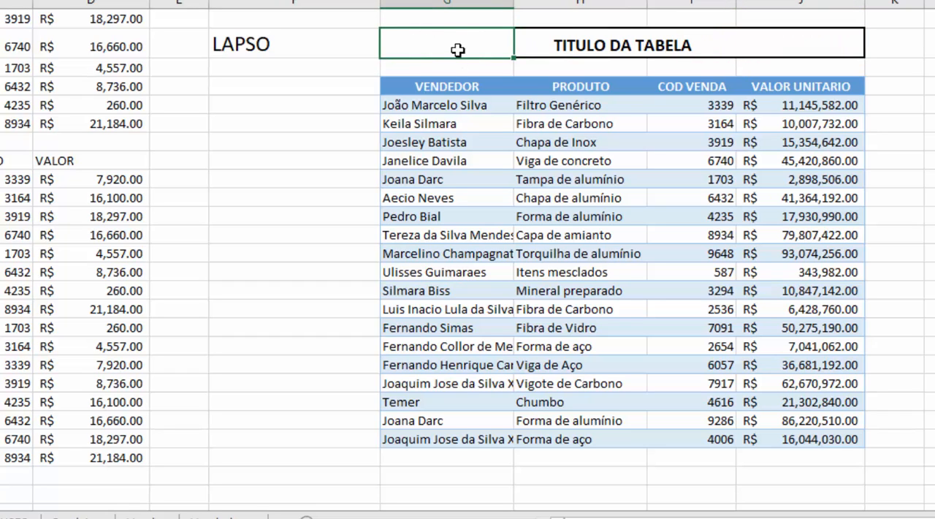
{"action": "left_click_drag", "start_coordinate": [719, 46], "coordinate": [745, 53]}
{"action": "left_click", "coordinate": [710, 122]}
{"action": "left_click_drag", "start_coordinate": [606, 17], "coordinate": [598, 308]}
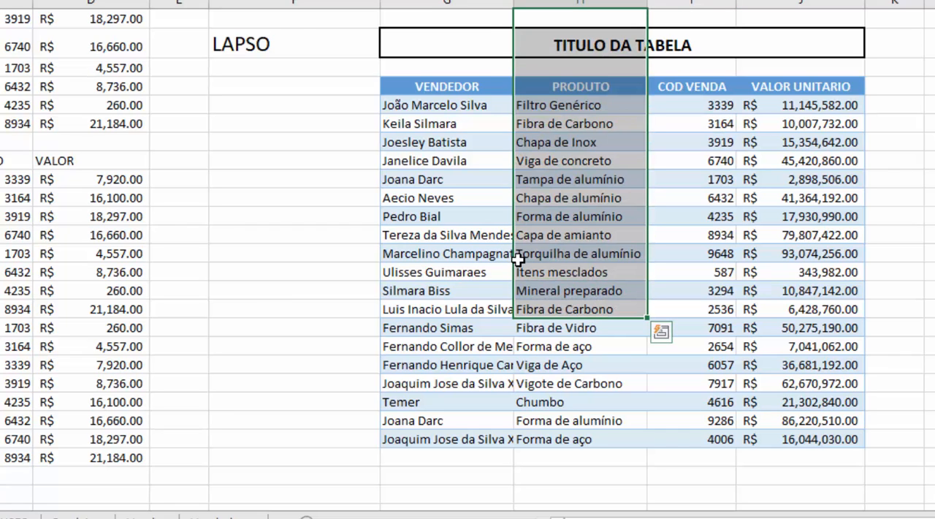
{"action": "left_click", "coordinate": [324, 240]}
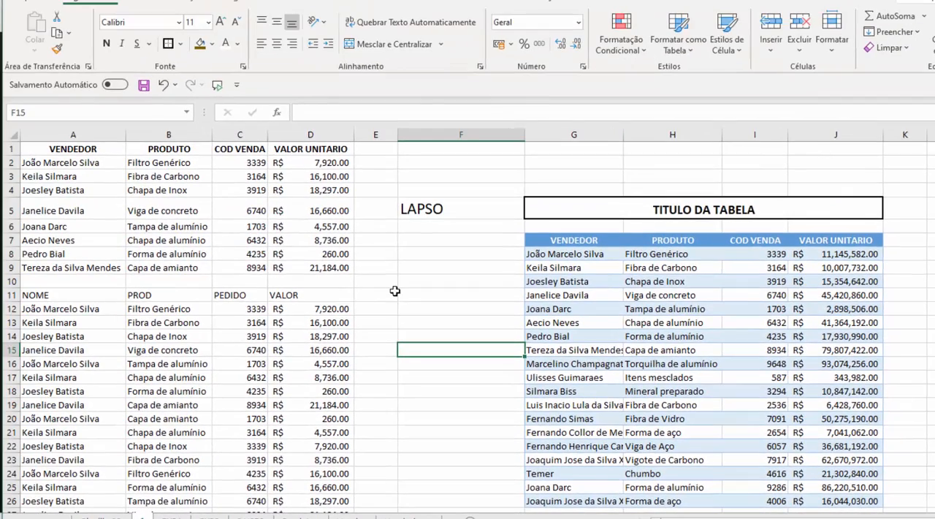
Open the formula in F5 and evaluate its PROCV(I9,$C$2:$D$9,2,0) part in place
{"action": "left_click", "coordinate": [421, 208]}
{"action": "double_click", "coordinate": [422, 208]}
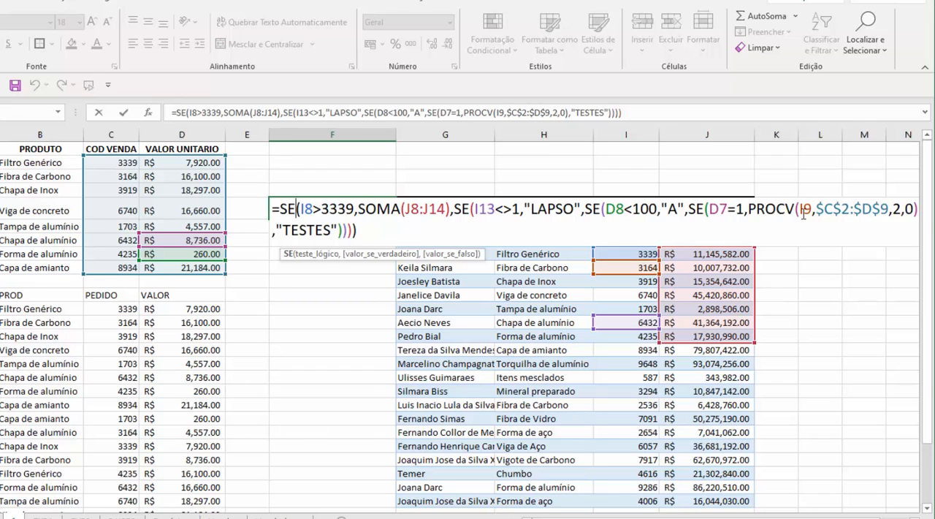
{"action": "left_click_drag", "start_coordinate": [782, 209], "coordinate": [917, 210]}
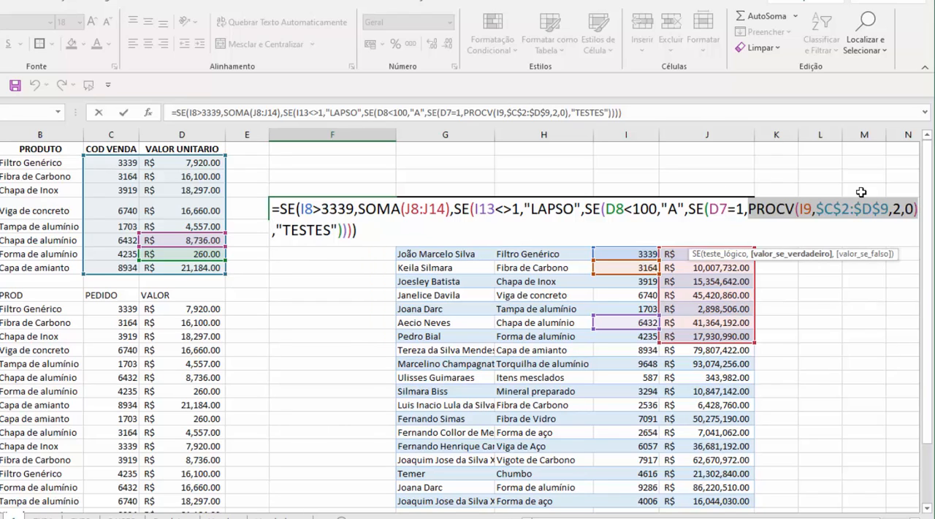
{"action": "left_click", "coordinate": [660, 210]}
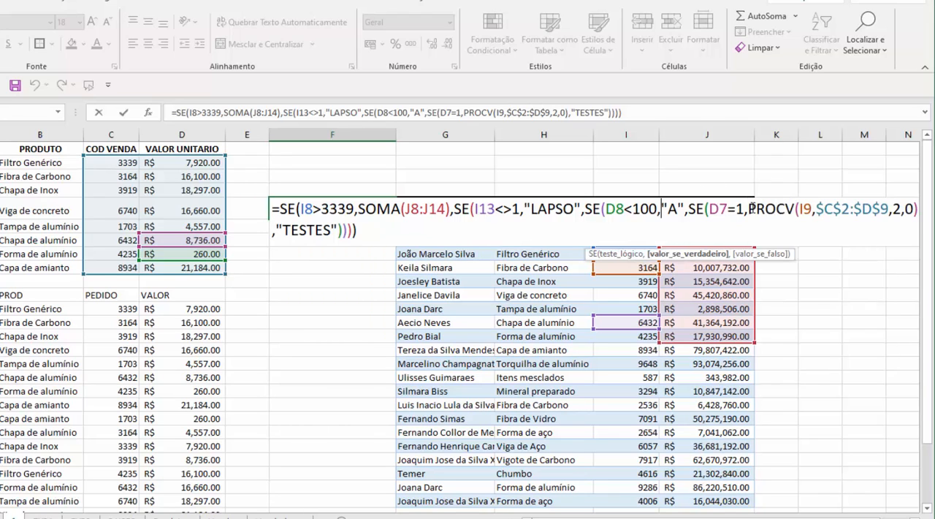
{"action": "left_click_drag", "start_coordinate": [764, 208], "coordinate": [919, 209]}
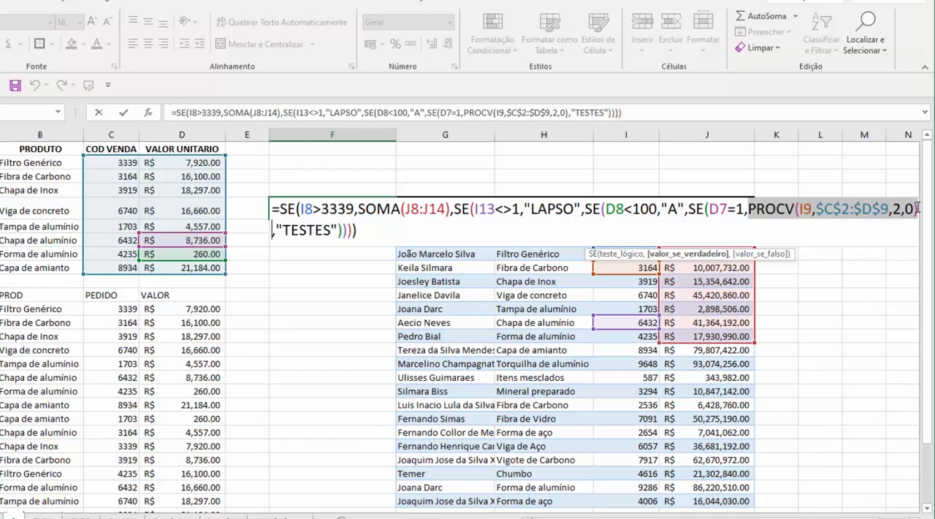
{"action": "left_click", "coordinate": [884, 211]}
{"action": "left_click_drag", "start_coordinate": [750, 208], "coordinate": [918, 210]}
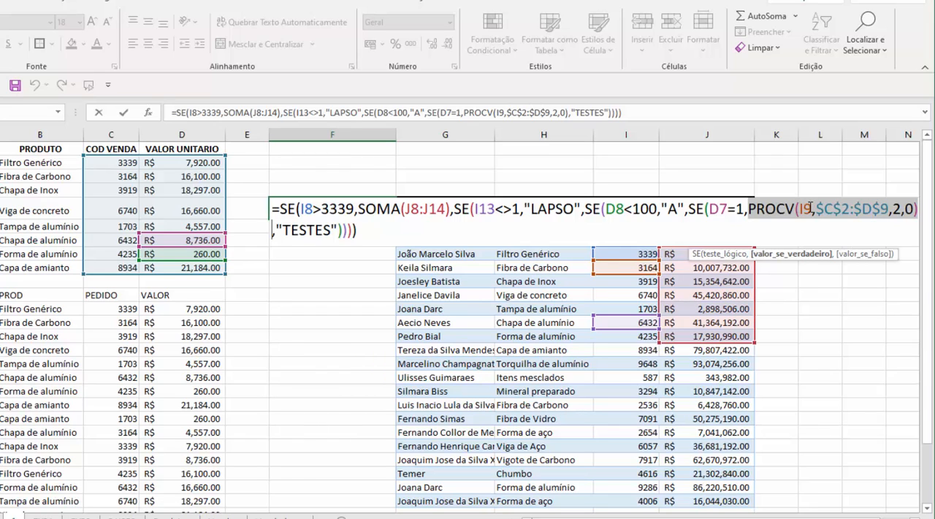
{"action": "key", "text": "F9"}
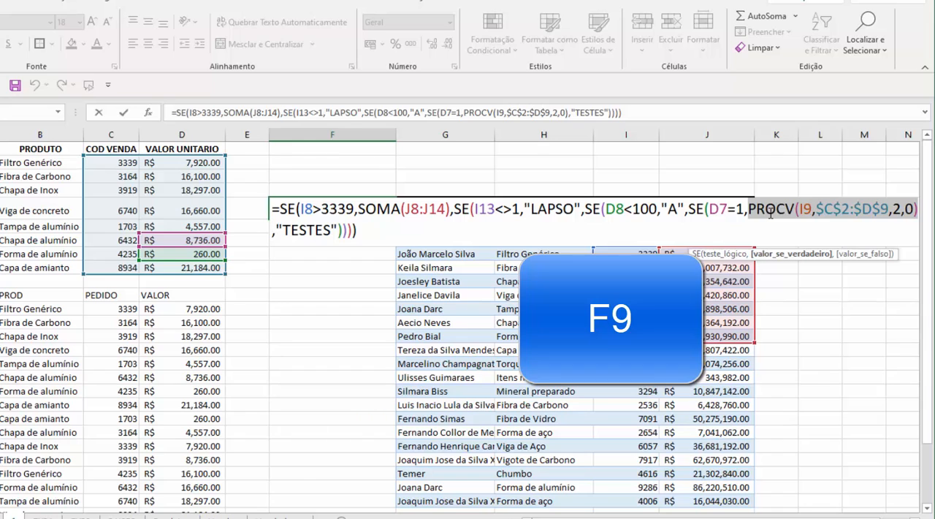
{"action": "left_click", "coordinate": [774, 207]}
{"action": "left_click_drag", "start_coordinate": [751, 210], "coordinate": [917, 210]}
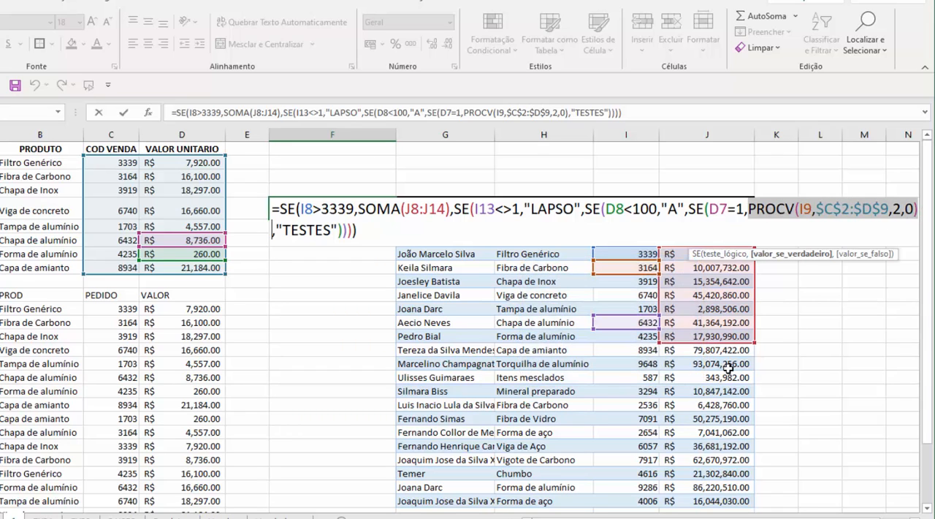
{"action": "key", "text": "F9"}
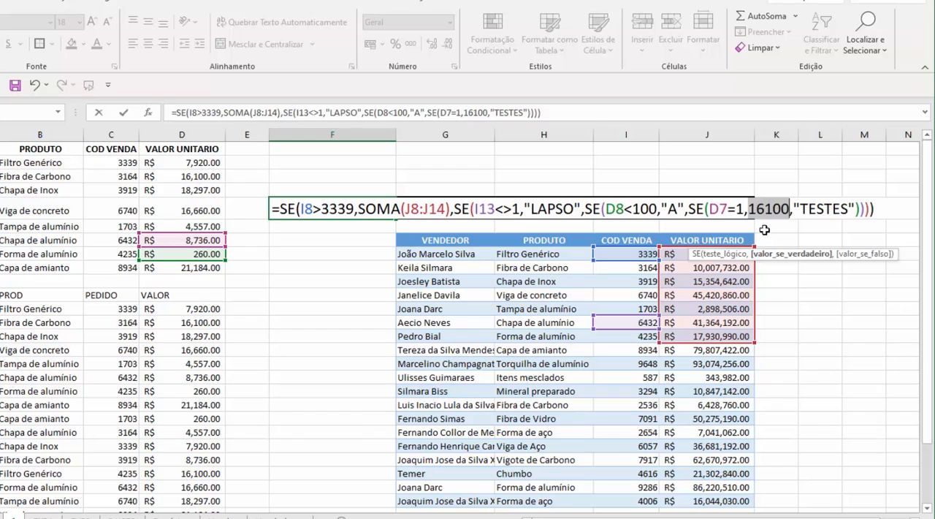
Evaluate the SOMA(J8:J14) part of the F5 formula in place, and cancel the formula edit
{"action": "left_click_drag", "start_coordinate": [359, 209], "coordinate": [449, 208]}
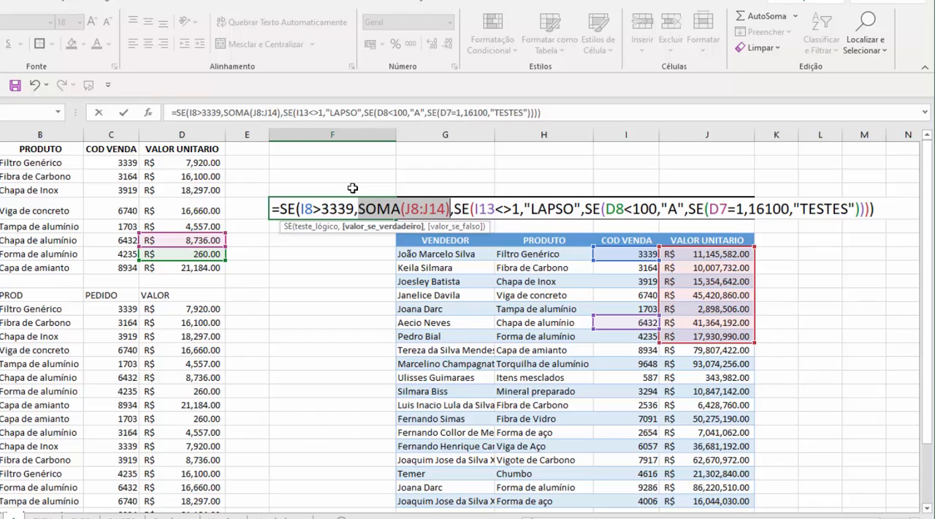
{"action": "key", "text": "F9"}
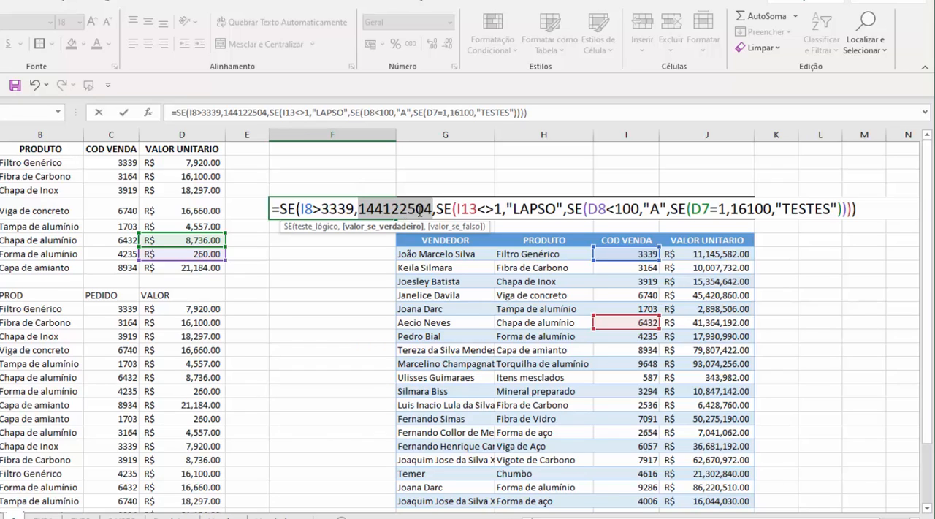
{"action": "left_click_drag", "start_coordinate": [359, 207], "coordinate": [434, 209]}
{"action": "key", "text": "Escape"}
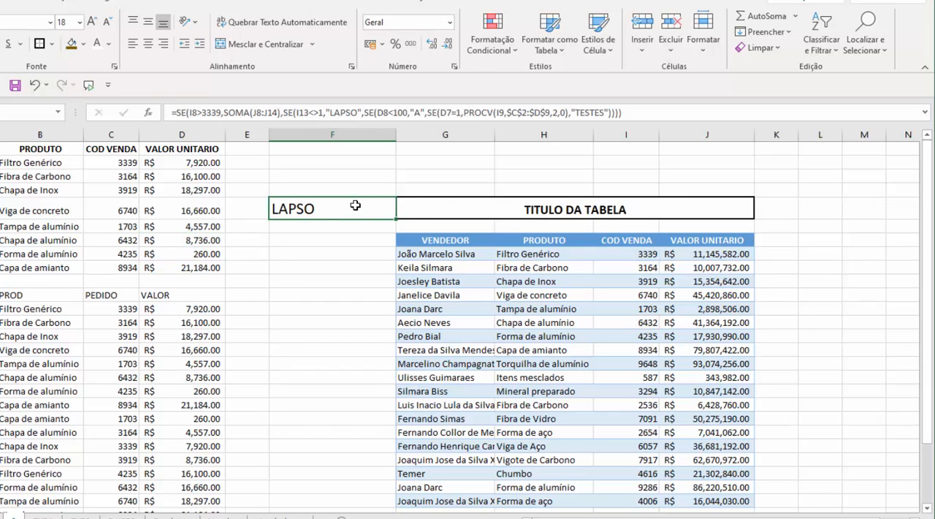
Reopen the F5 formula and evaluate its innermost SE function, from SE(D7=1 through "TESTES"), in place
{"action": "double_click", "coordinate": [358, 208]}
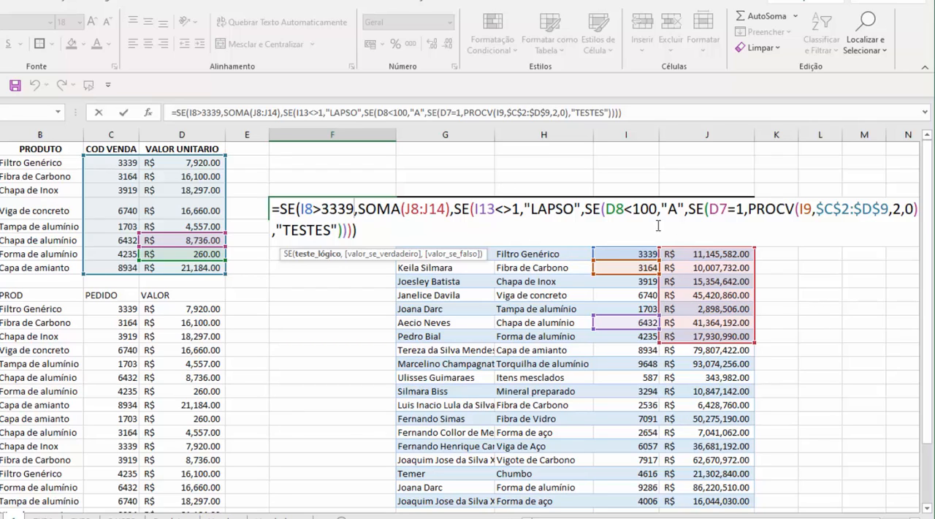
{"action": "left_click_drag", "start_coordinate": [690, 208], "coordinate": [404, 209]}
{"action": "left_click_drag", "start_coordinate": [336, 210], "coordinate": [345, 229]}
{"action": "left_click", "coordinate": [690, 209]}
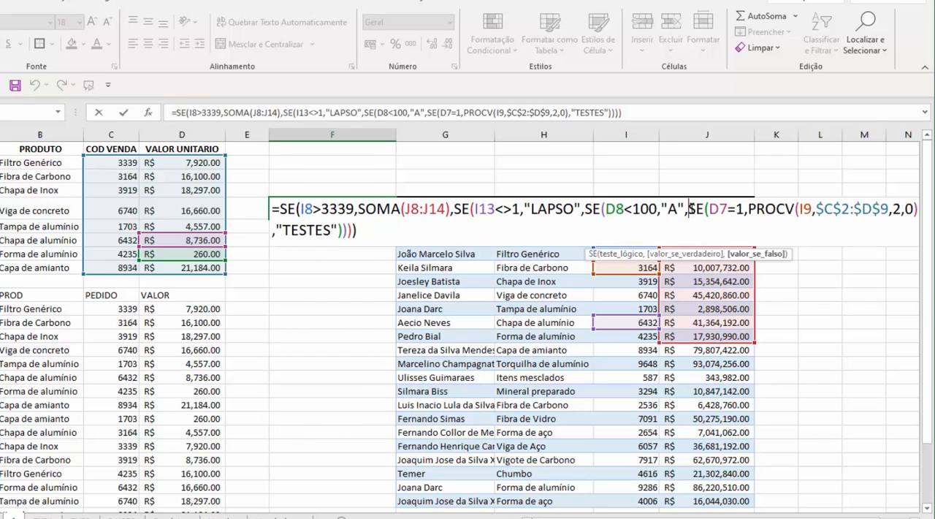
{"action": "left_click_drag", "start_coordinate": [689, 209], "coordinate": [345, 230]}
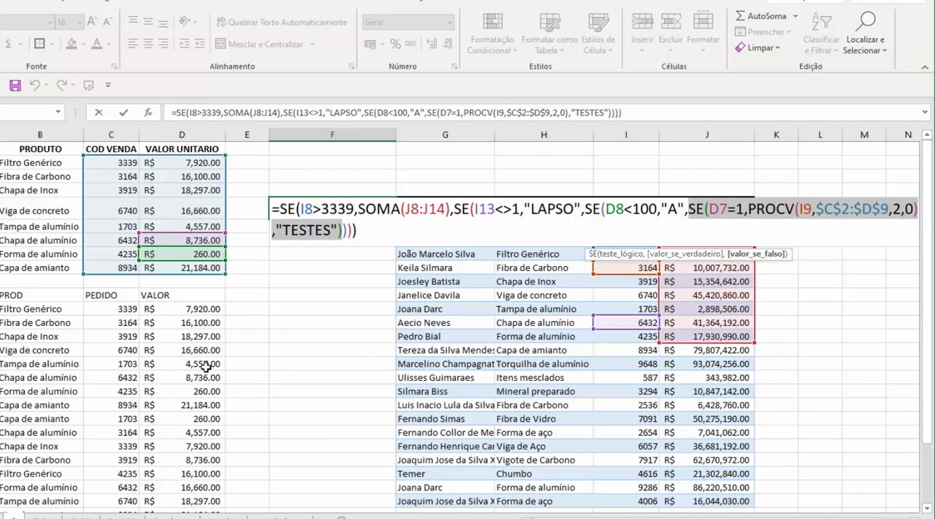
{"action": "key", "text": "ctrl+z"}
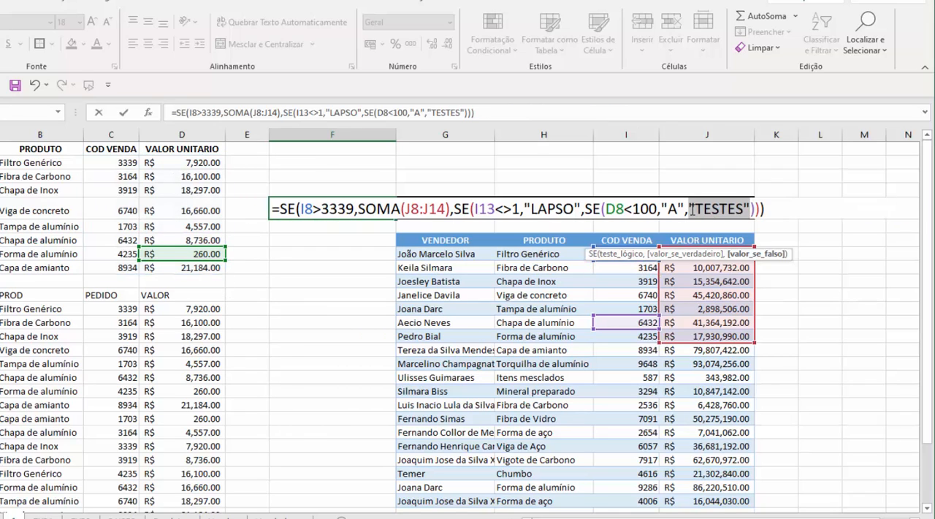
Evaluate the nested SE(D8<100,"A","TESTES") and SE(I13<>1,"LAPSO","TESTES") parts of the F5 formula in place
{"action": "left_click", "coordinate": [690, 209]}
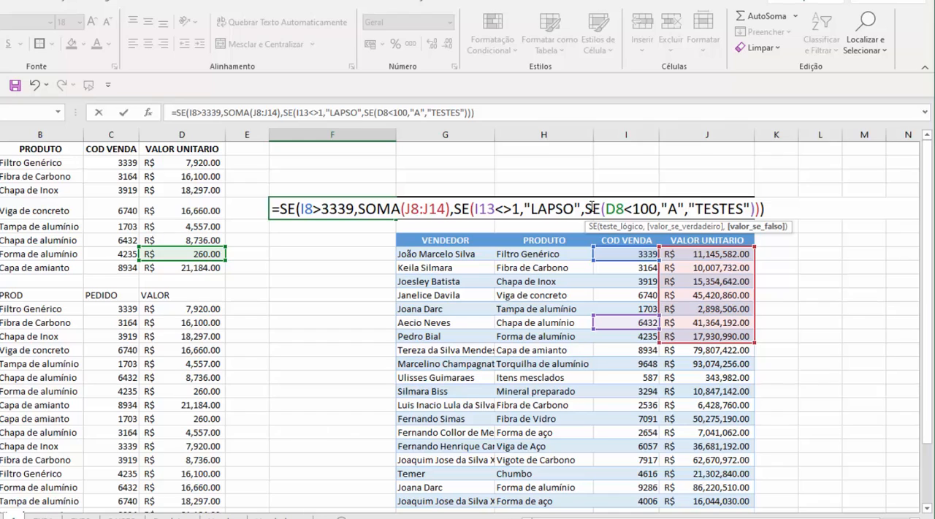
{"action": "left_click", "coordinate": [754, 208]}
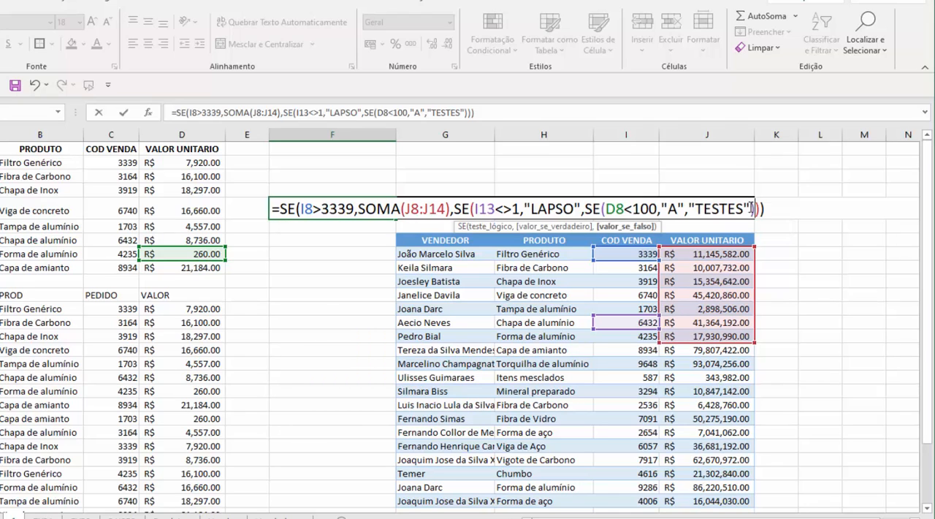
{"action": "left_click_drag", "start_coordinate": [754, 209], "coordinate": [586, 210]}
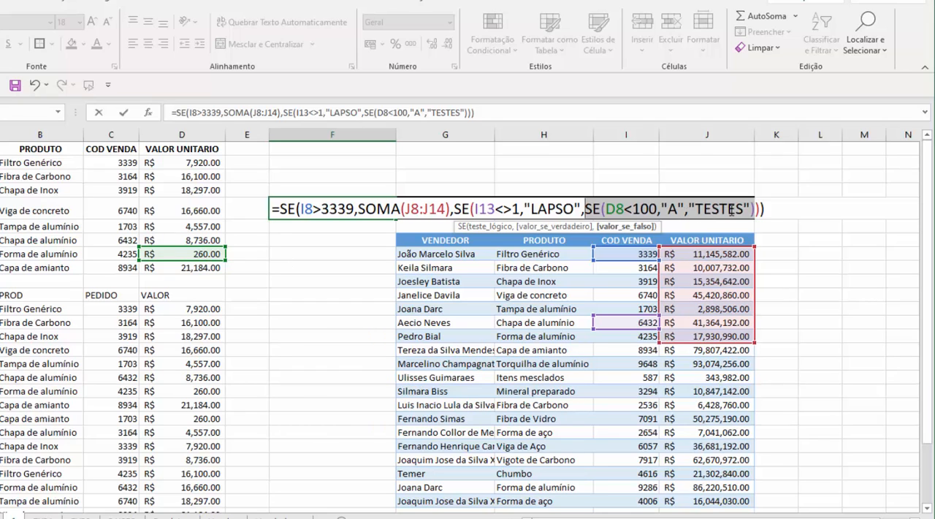
{"action": "key", "text": "ctrl+z"}
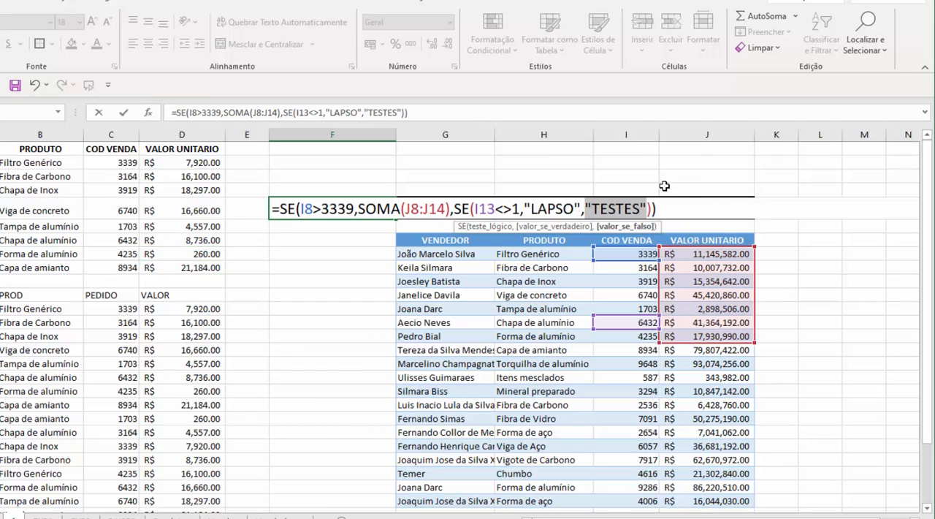
{"action": "left_click_drag", "start_coordinate": [455, 209], "coordinate": [655, 210]}
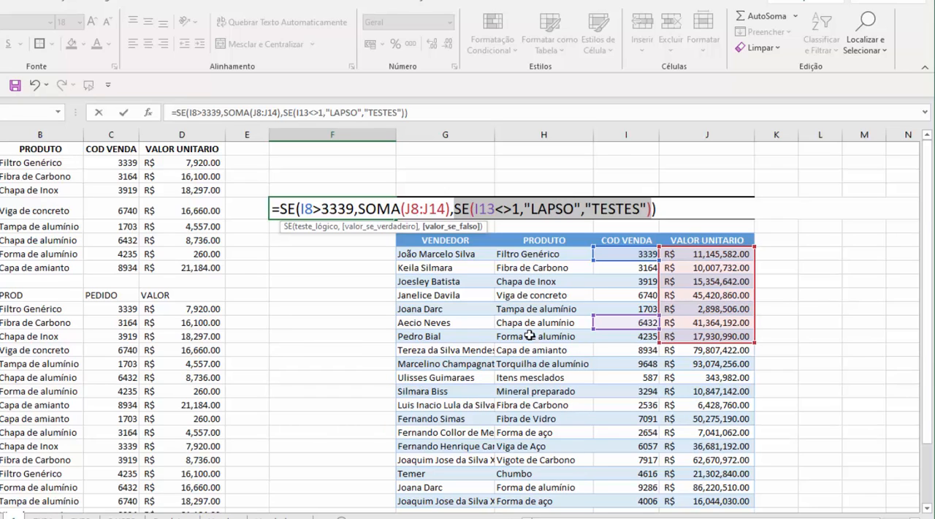
{"action": "key", "text": "ctrl+z"}
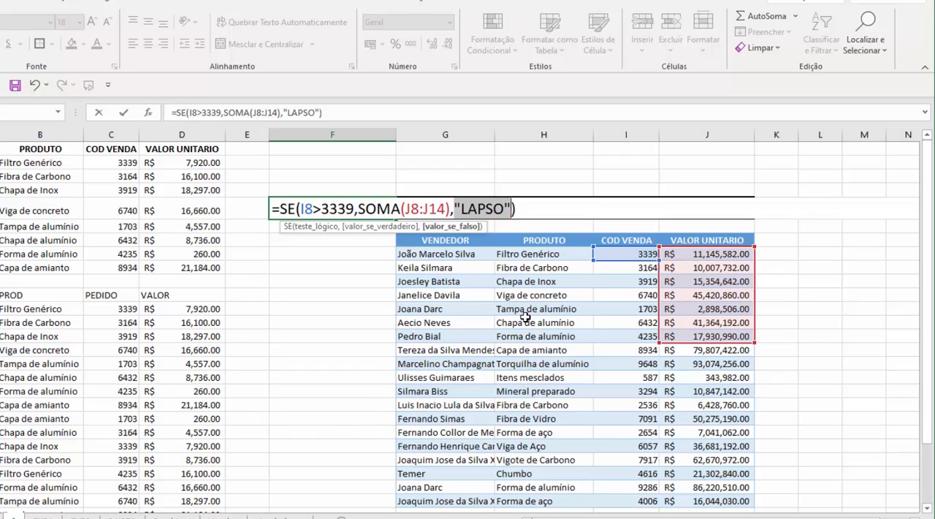
Cancel the F5 formula edit and delete column F containing the LAPSO formula
{"action": "key", "text": "Escape"}
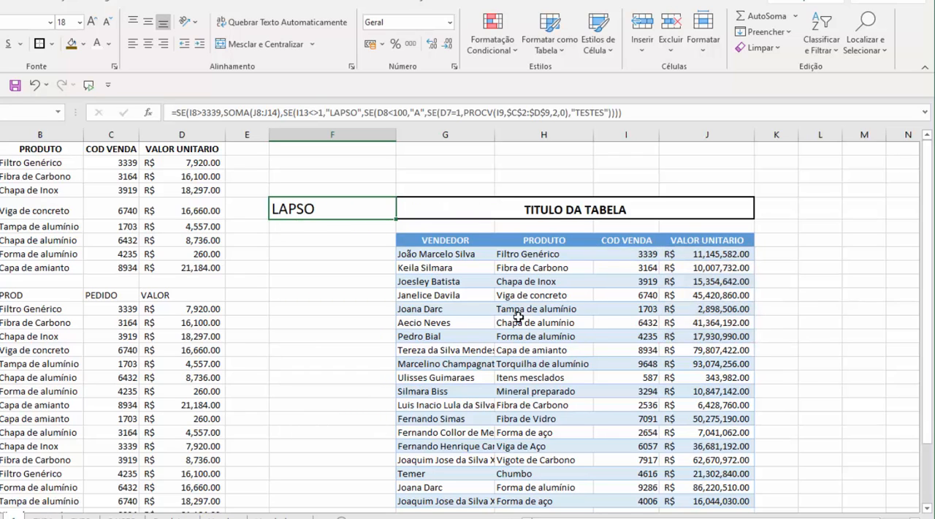
{"action": "left_click", "coordinate": [513, 319]}
{"action": "left_click", "coordinate": [316, 209]}
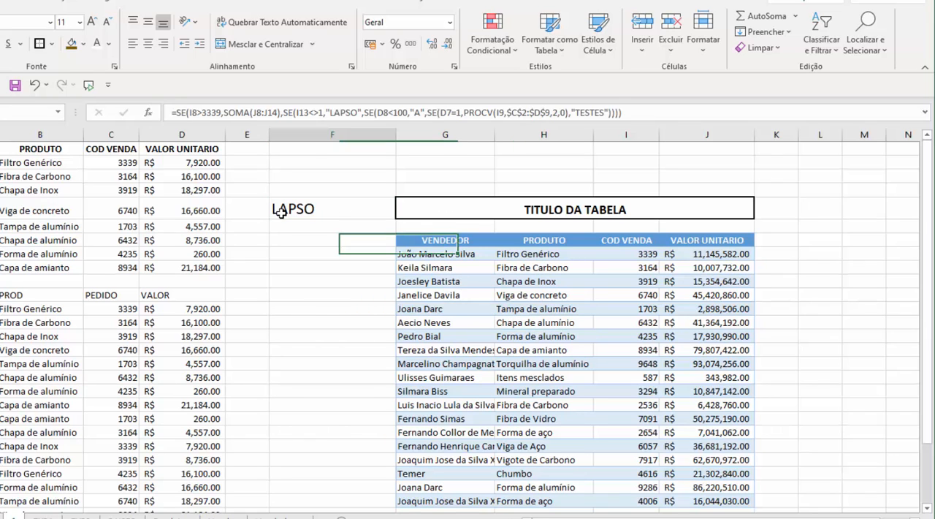
{"action": "left_click", "coordinate": [314, 135]}
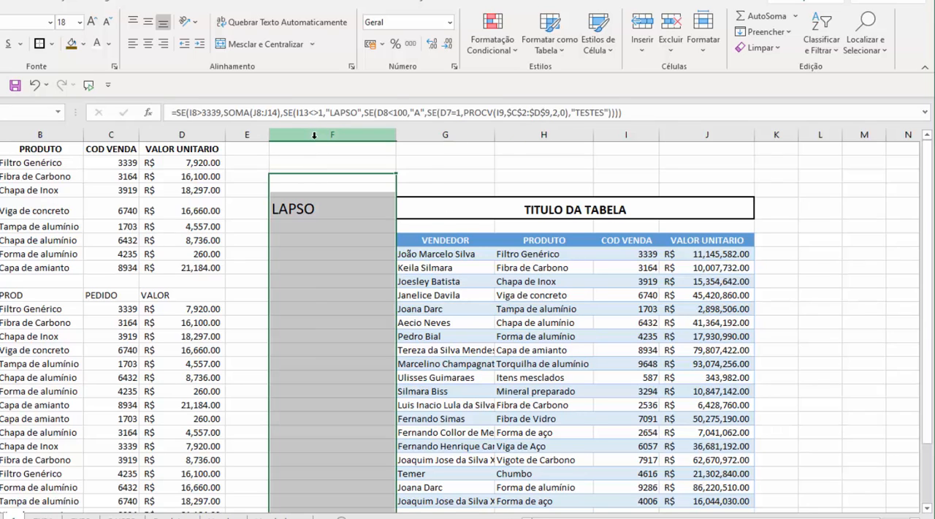
{"action": "right_click", "coordinate": [314, 138]}
{"action": "left_click", "coordinate": [351, 268]}
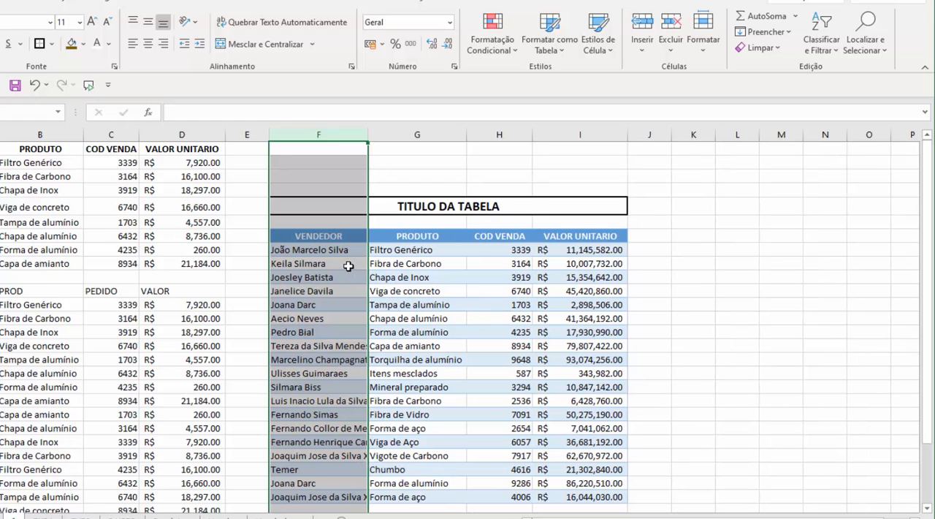
Delete the four columns F to I holding the TITULO DA TABELA table
{"action": "key", "text": "ctrl+minus"}
{"action": "key", "text": "ctrl+minus"}
{"action": "key", "text": "ctrl+minus"}
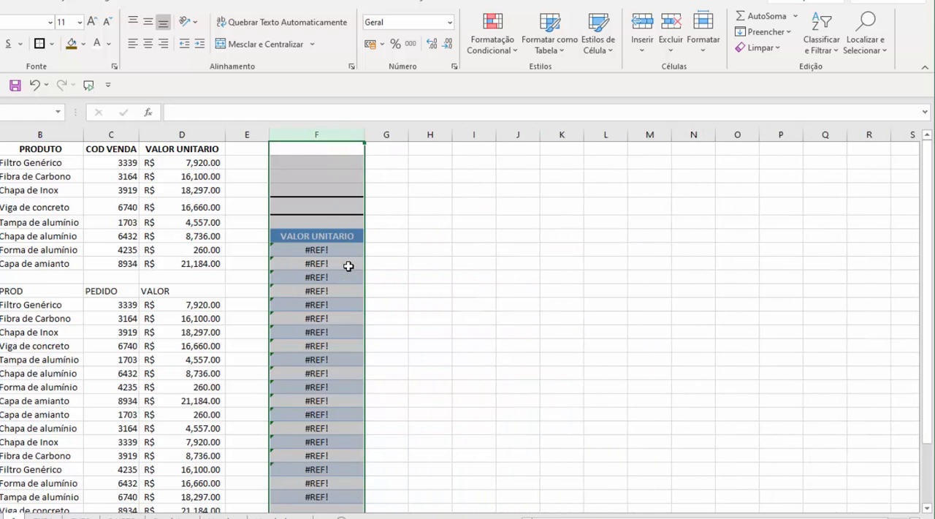
{"action": "key", "text": "ctrl+minus"}
{"action": "left_click", "coordinate": [348, 267]}
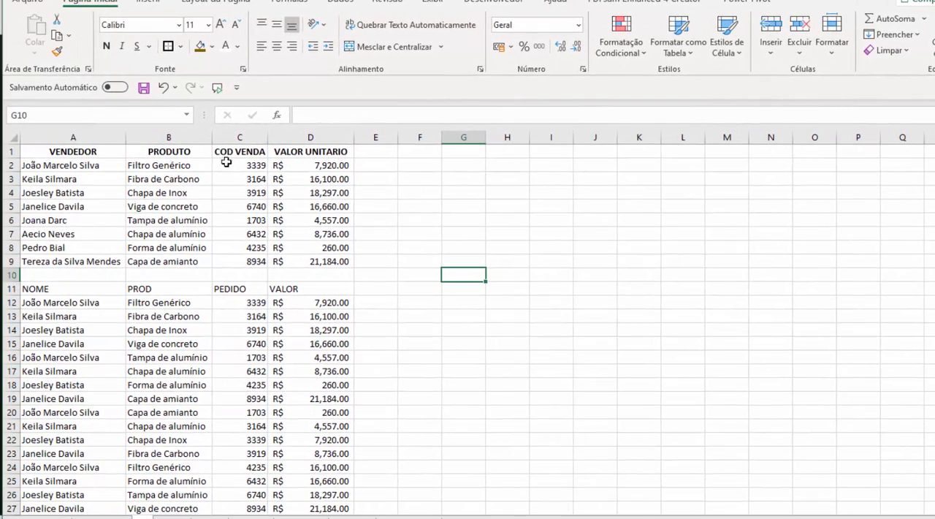
Insert a 2-D column chart from A1:A6 and D1:D6 and position it over columns F to M, below row 1
{"action": "left_click_drag", "start_coordinate": [90, 151], "coordinate": [77, 217]}
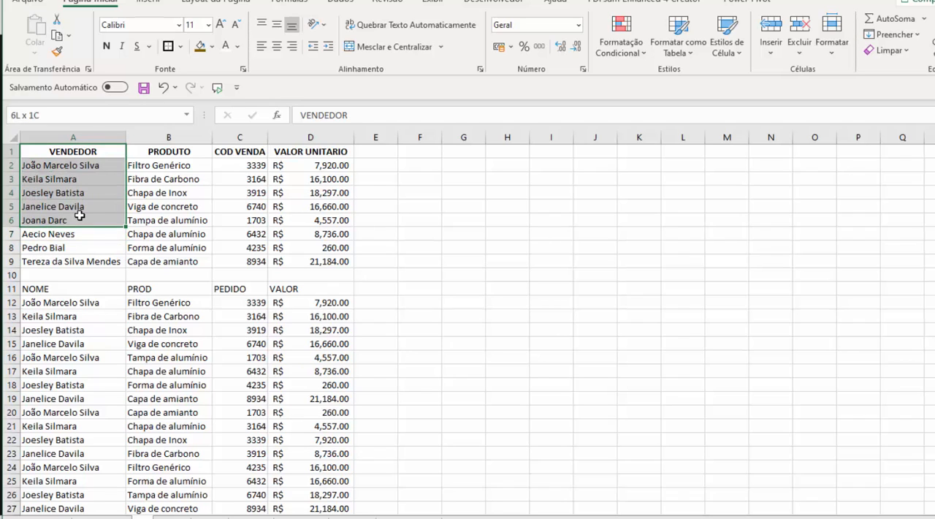
{"action": "left_click_drag", "start_coordinate": [315, 219], "coordinate": [307, 150]}
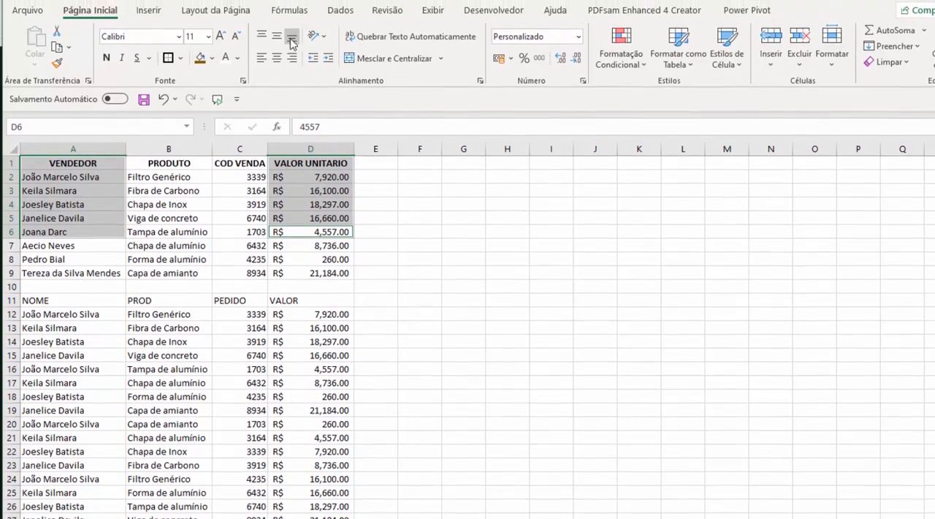
{"action": "left_click", "coordinate": [148, 10]}
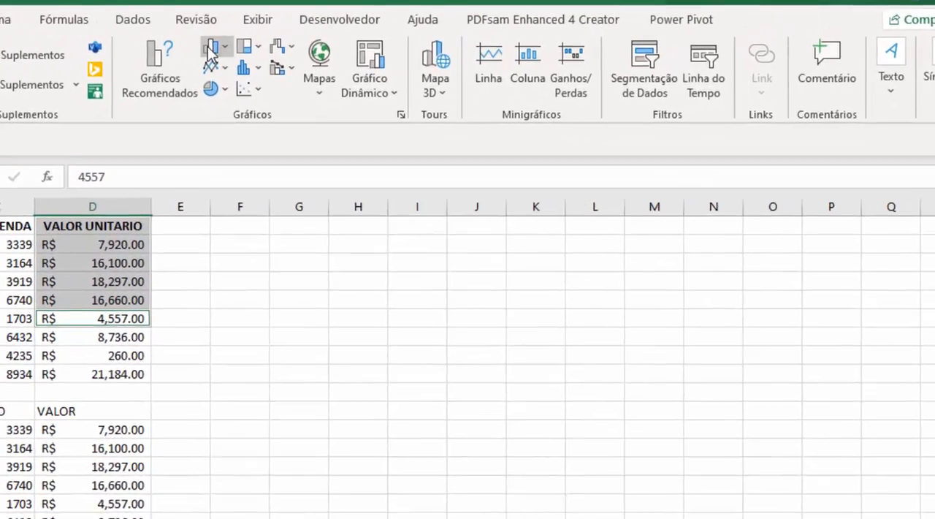
{"action": "left_click", "coordinate": [210, 51]}
{"action": "left_click", "coordinate": [209, 116]}
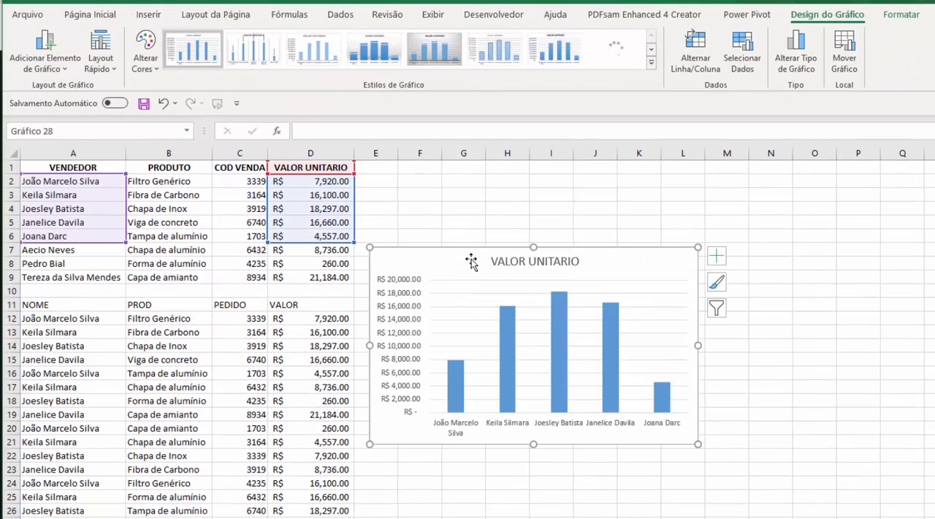
{"action": "left_click_drag", "start_coordinate": [471, 263], "coordinate": [522, 202]}
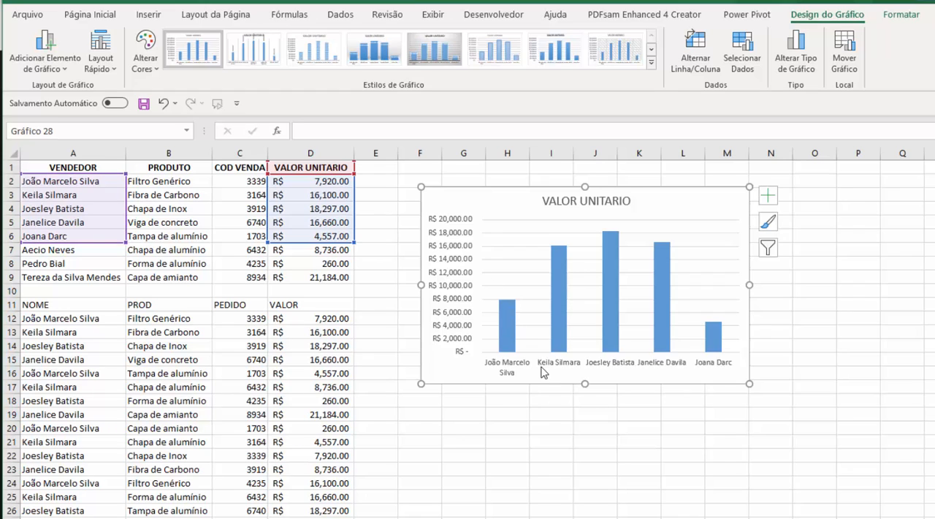
{"action": "left_click", "coordinate": [649, 409]}
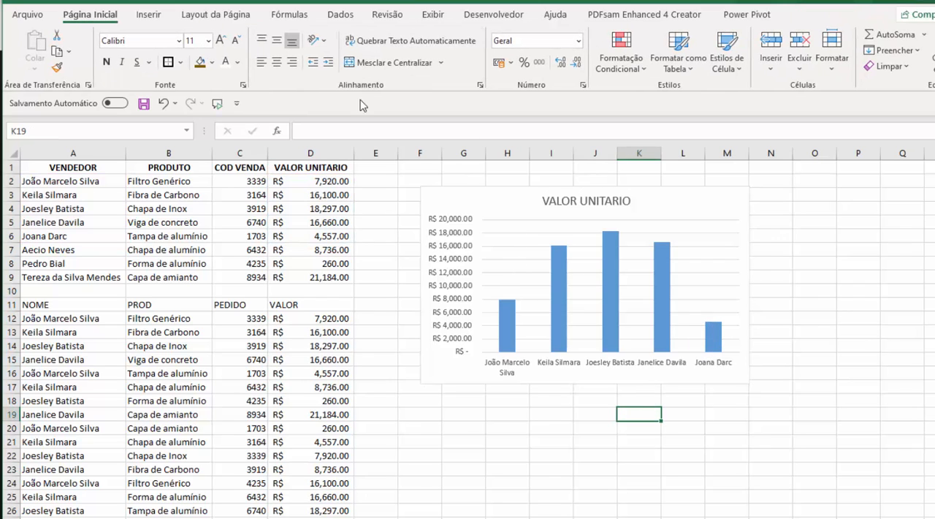
Draw a small upward block arrow over the VALOR UNITARIO column, around rows 5 to 9
{"action": "left_click", "coordinate": [150, 15]}
{"action": "left_click", "coordinate": [171, 66]}
{"action": "left_click", "coordinate": [202, 117]}
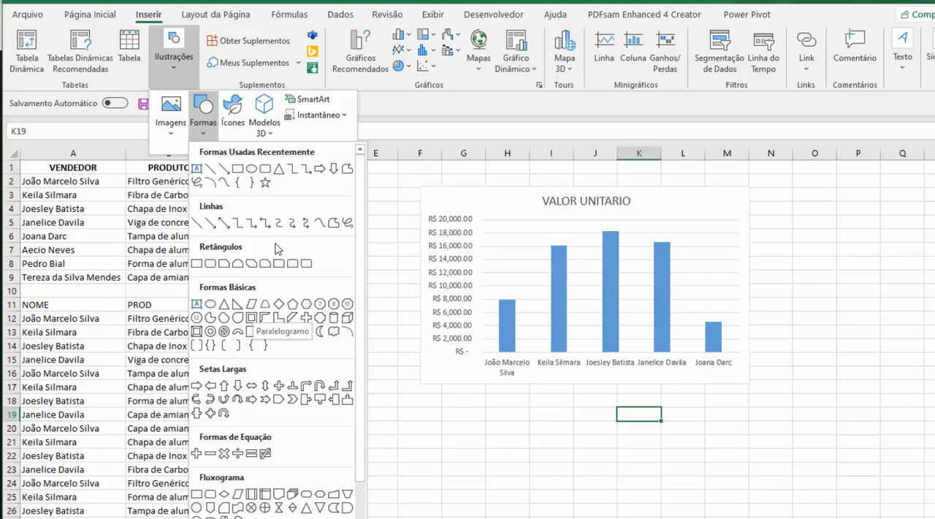
{"action": "left_click", "coordinate": [224, 387]}
{"action": "mouse_move", "coordinate": [269, 318]}
{"action": "left_mouse_down"}
{"action": "mouse_move", "coordinate": [304, 378]}
{"action": "mouse_move", "coordinate": [317, 362]}
{"action": "mouse_move", "coordinate": [289, 334]}
{"action": "mouse_move", "coordinate": [382, 256]}
{"action": "mouse_move", "coordinate": [313, 252]}
{"action": "left_mouse_up"}
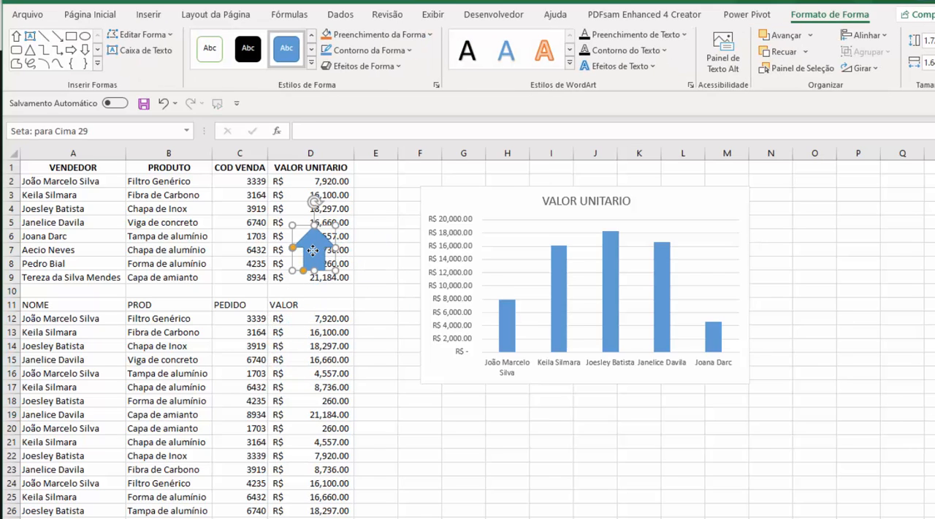
Fill the chart's columns with a copy of the arrow, and delete the arrow shape from the sheet
{"action": "left_click", "coordinate": [321, 305]}
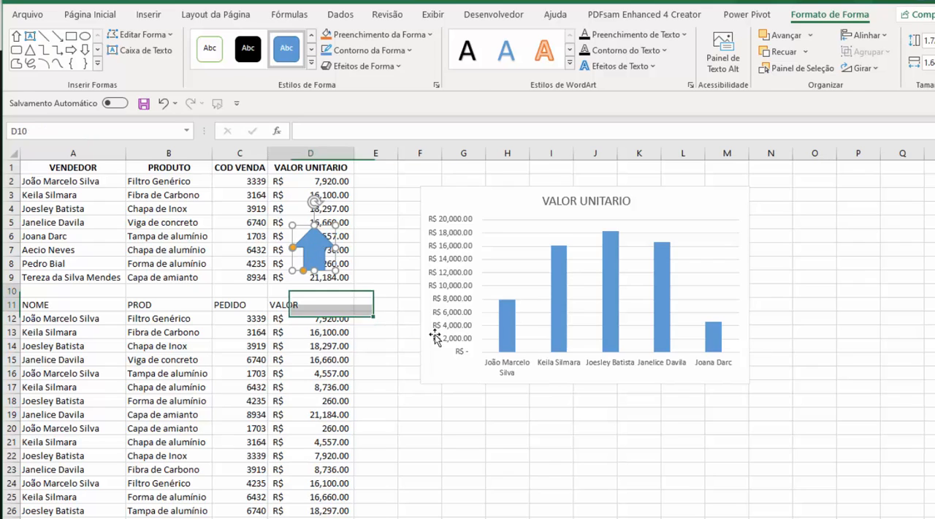
{"action": "left_click", "coordinate": [559, 271]}
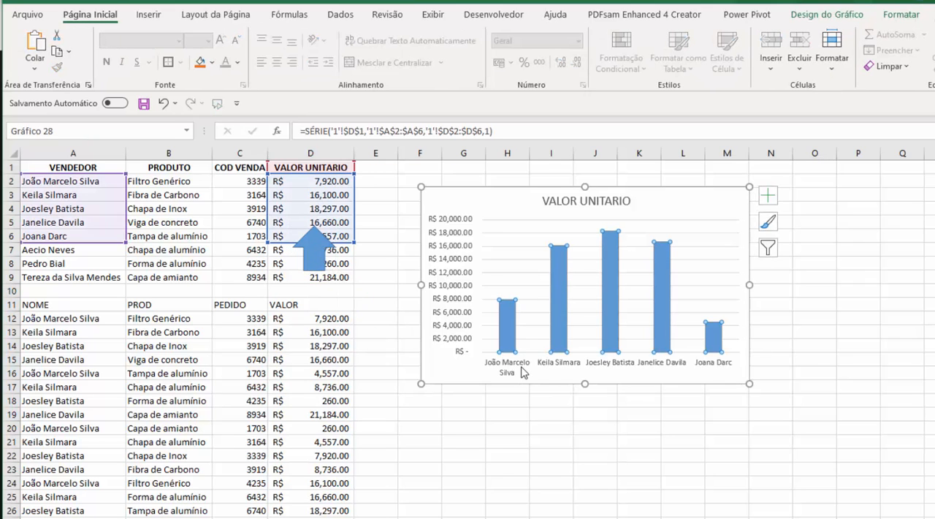
{"action": "key", "text": "ctrl+v"}
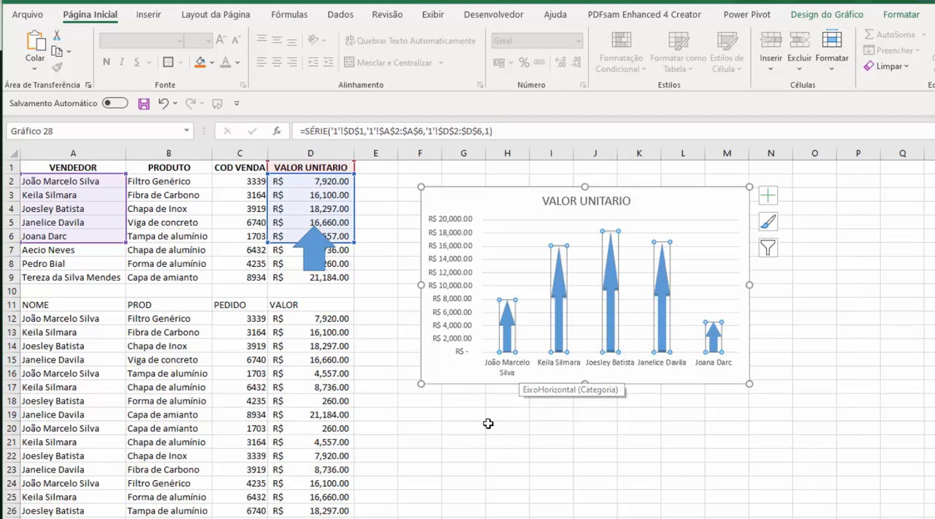
{"action": "left_click", "coordinate": [504, 427]}
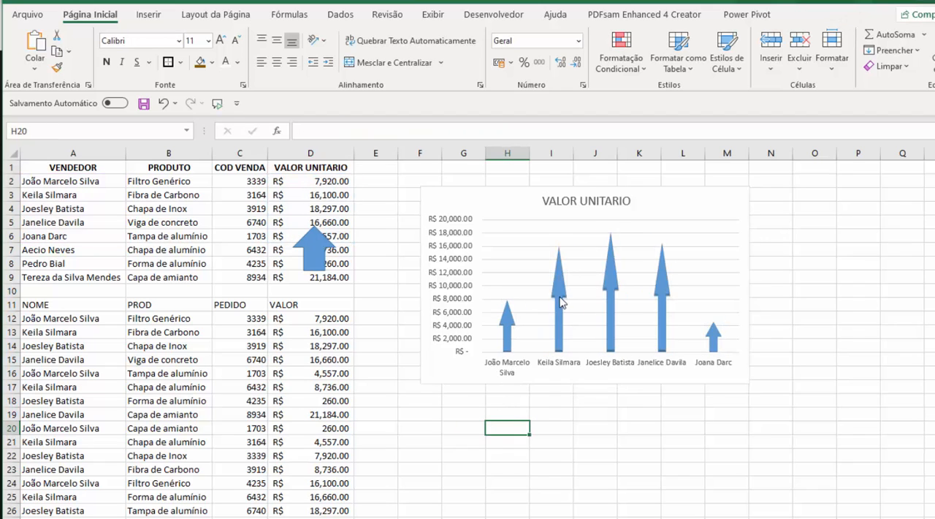
{"action": "left_click_drag", "start_coordinate": [322, 261], "coordinate": [385, 377]}
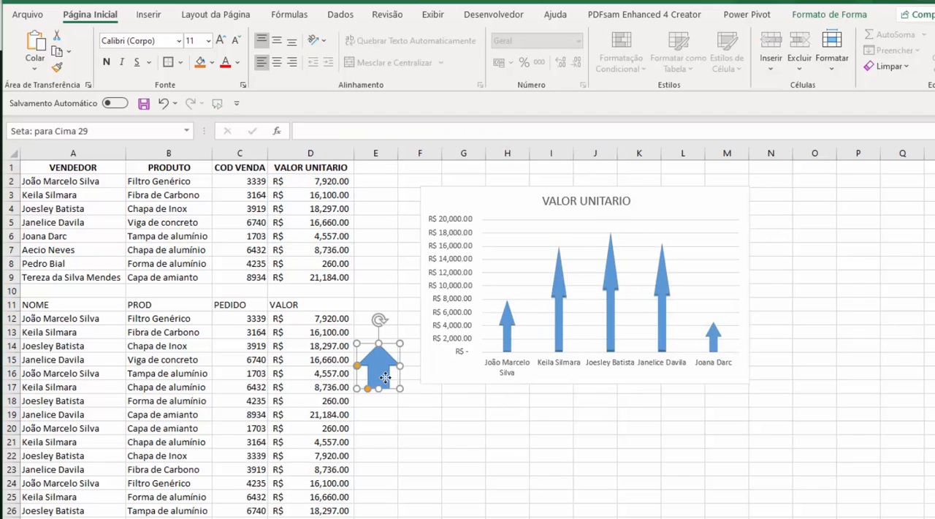
{"action": "key", "text": "Delete"}
Set the VALOR UNITARIO in D2 to 5,000.00 and check the first column of the chart
{"action": "left_click", "coordinate": [380, 303]}
{"action": "left_click", "coordinate": [324, 235]}
{"action": "left_click", "coordinate": [314, 192]}
{"action": "left_click", "coordinate": [313, 181]}
{"action": "type", "text": "50"}
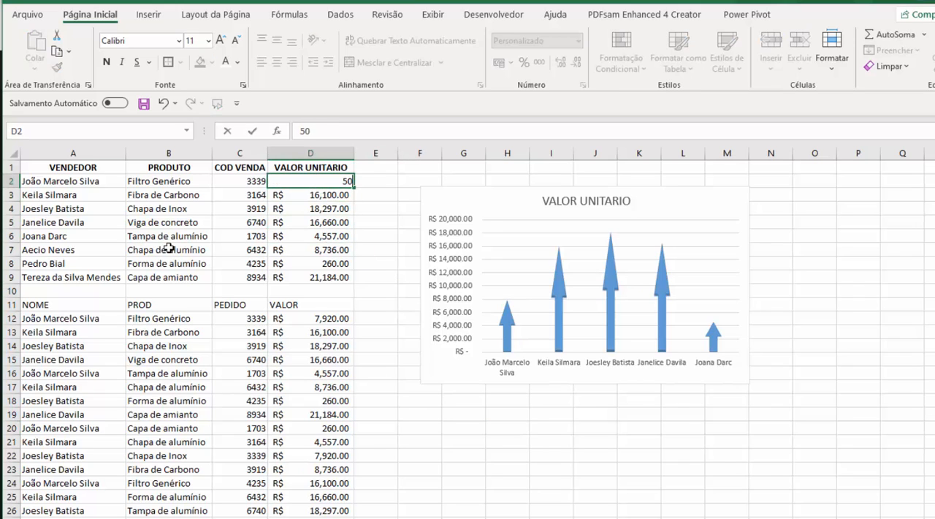
{"action": "key", "text": "Return"}
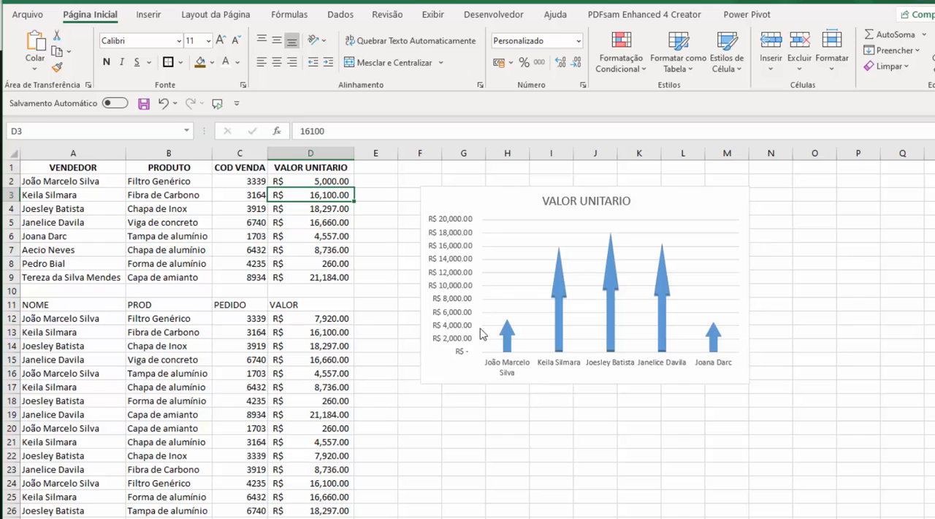
{"action": "left_click", "coordinate": [509, 341]}
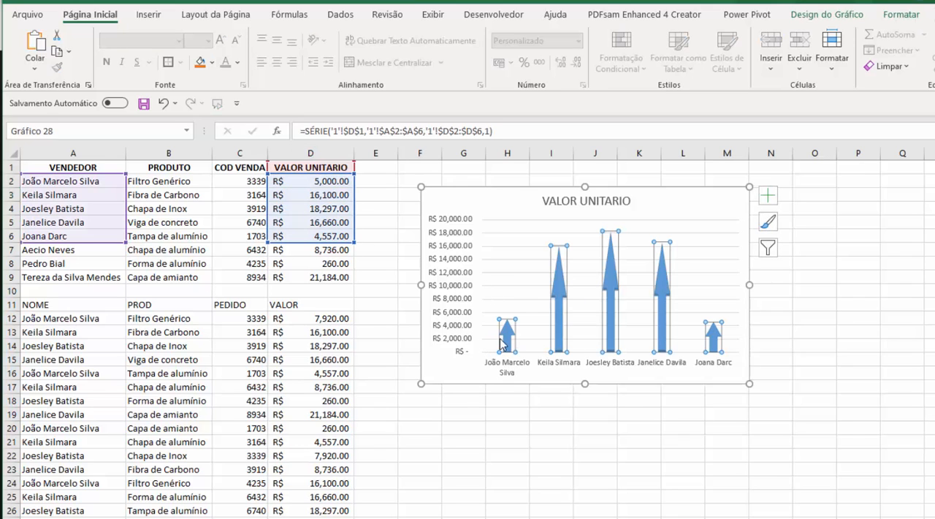
{"action": "left_click", "coordinate": [334, 307]}
{"action": "left_click", "coordinate": [338, 263]}
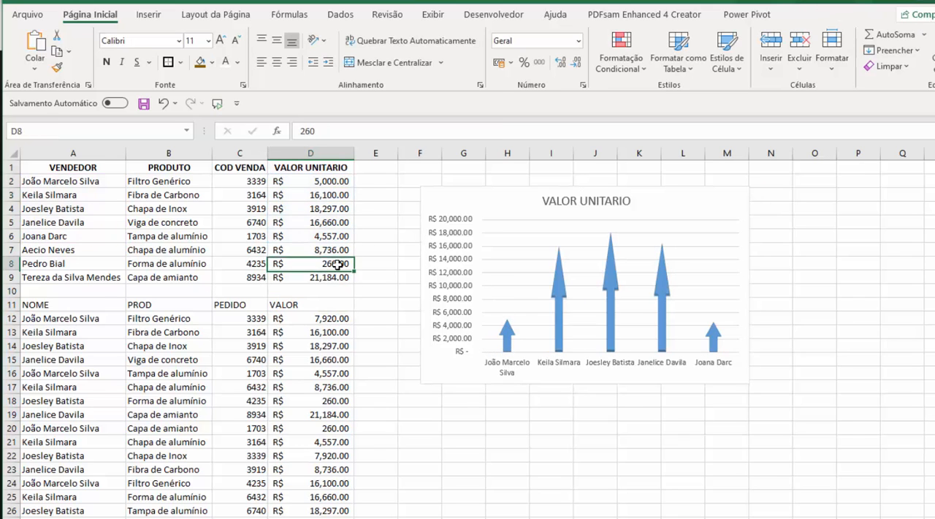
Draw a flowchart Delay shape (Atraso) beside the first table and rotate it so the rounded end points up
{"action": "left_click", "coordinate": [151, 15]}
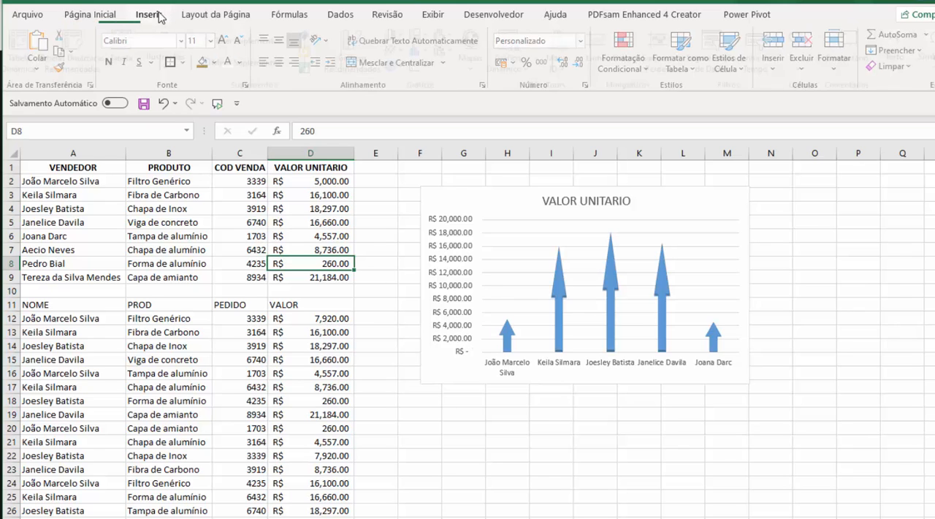
{"action": "left_click", "coordinate": [176, 59]}
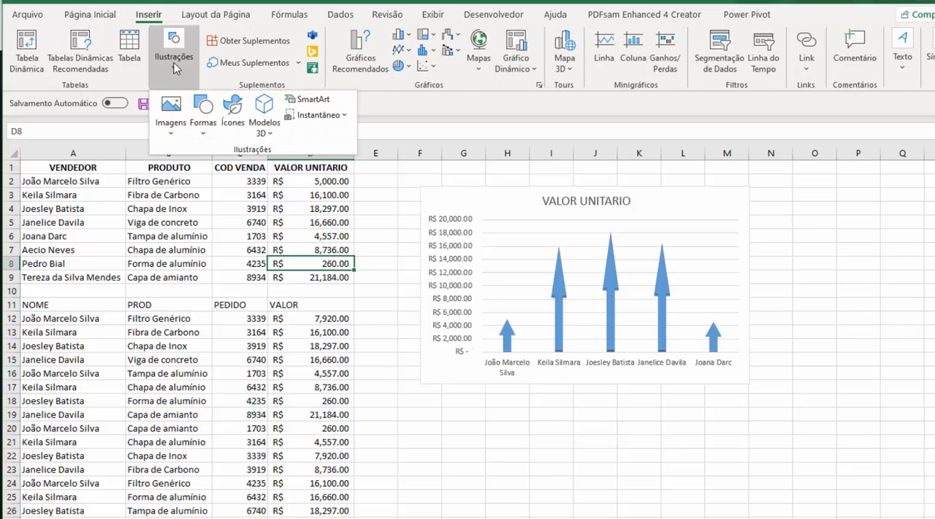
{"action": "left_click", "coordinate": [204, 117]}
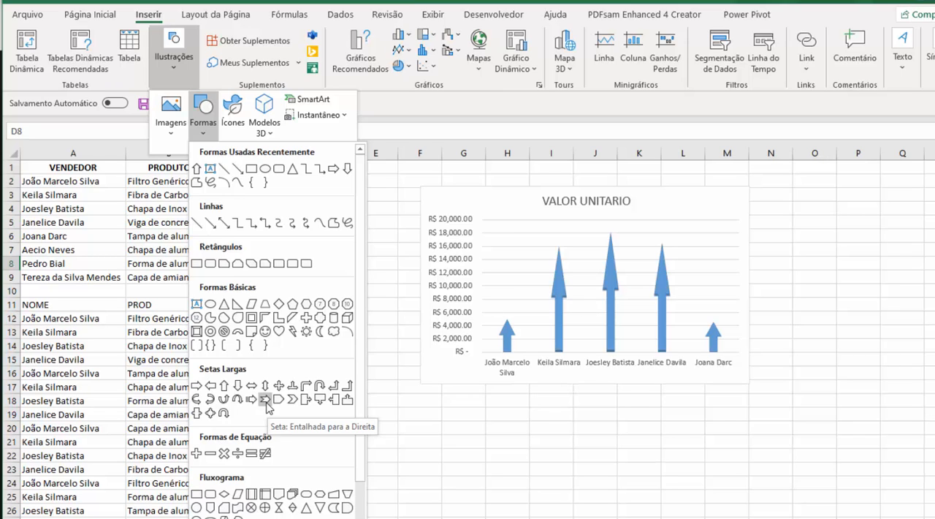
{"action": "left_click", "coordinate": [346, 511]}
{"action": "mouse_move", "coordinate": [337, 240]}
{"action": "left_mouse_down"}
{"action": "mouse_move", "coordinate": [377, 299]}
{"action": "mouse_move", "coordinate": [401, 299]}
{"action": "mouse_move", "coordinate": [407, 282]}
{"action": "left_mouse_up"}
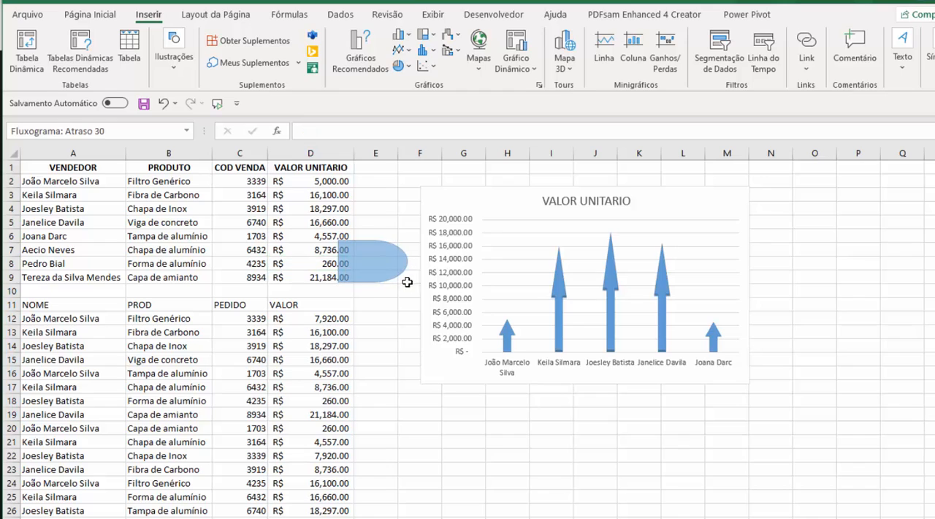
{"action": "left_click_drag", "start_coordinate": [370, 214], "coordinate": [335, 263]}
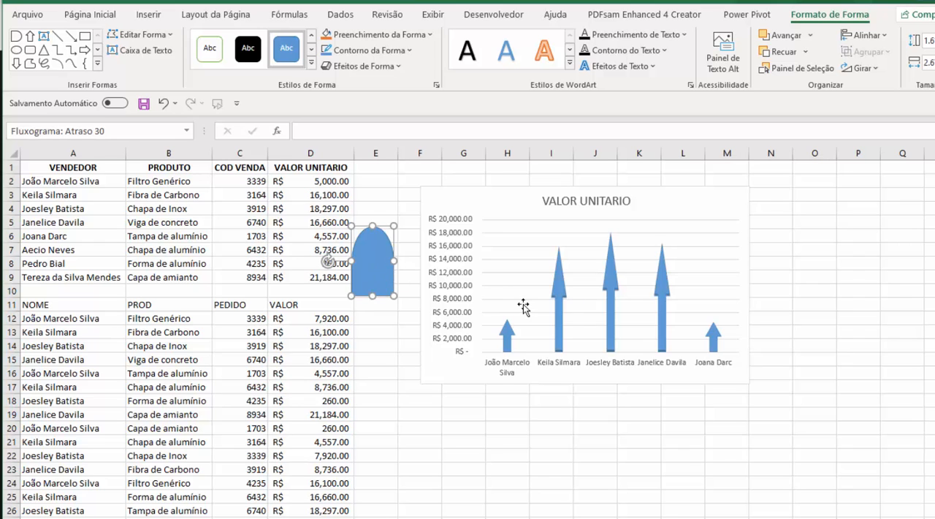
Fill the chart's columns with a copy of the rounded Delay shape, and delete the shape from the sheet
{"action": "left_click", "coordinate": [557, 327]}
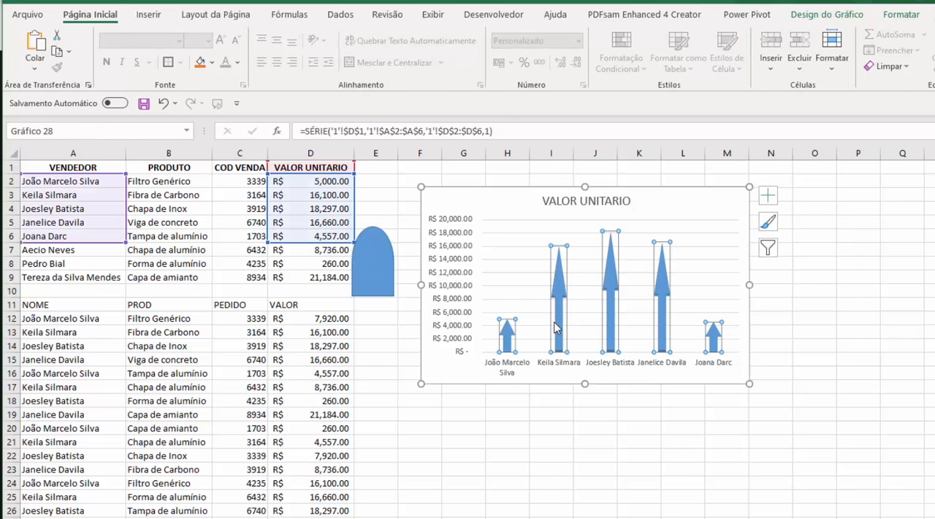
{"action": "left_click", "coordinate": [490, 465]}
{"action": "left_click", "coordinate": [370, 272]}
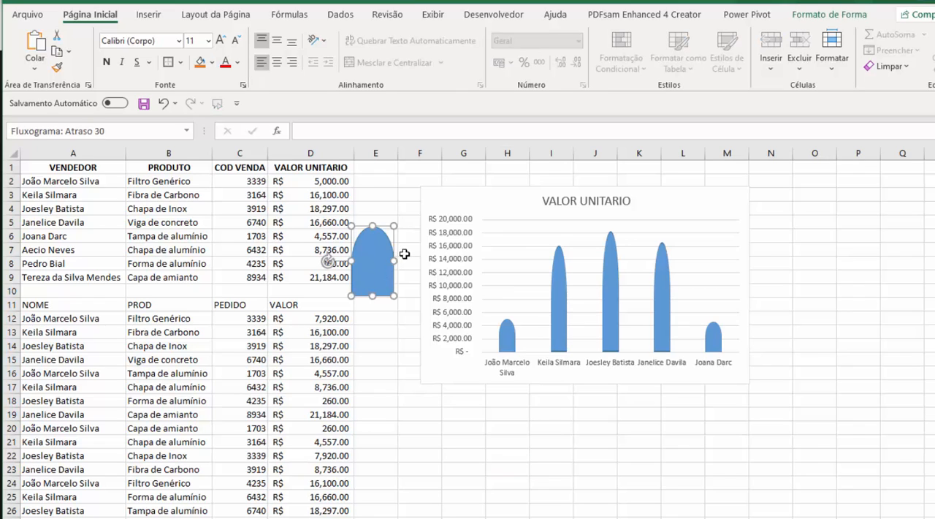
{"action": "key", "text": "Delete"}
Delete the VALOR UNITARIO chart from the sheet
{"action": "left_click", "coordinate": [429, 199]}
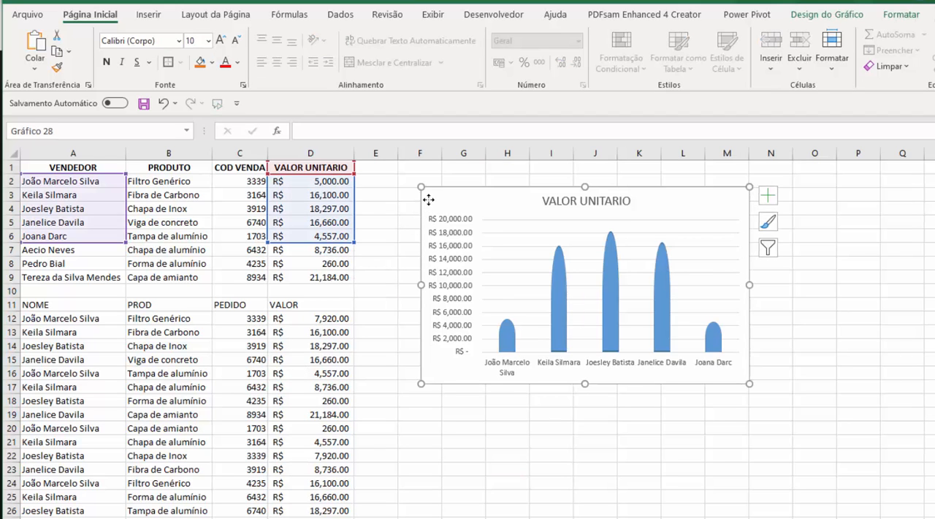
{"action": "key", "text": "Delete"}
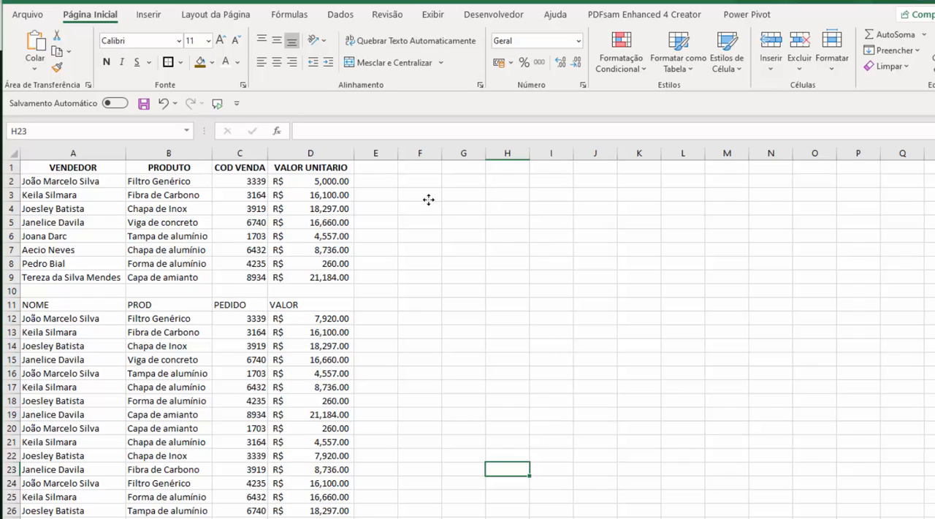
{"action": "left_click", "coordinate": [428, 199]}
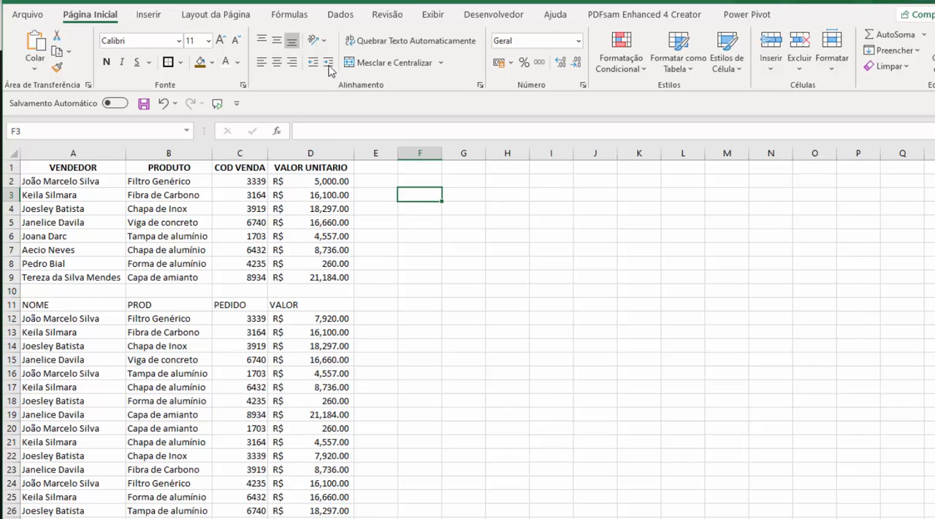
Open the Name Manager to view the workbook's defined names, close it, then reopen it for another look and close it again
{"action": "left_click", "coordinate": [296, 16]}
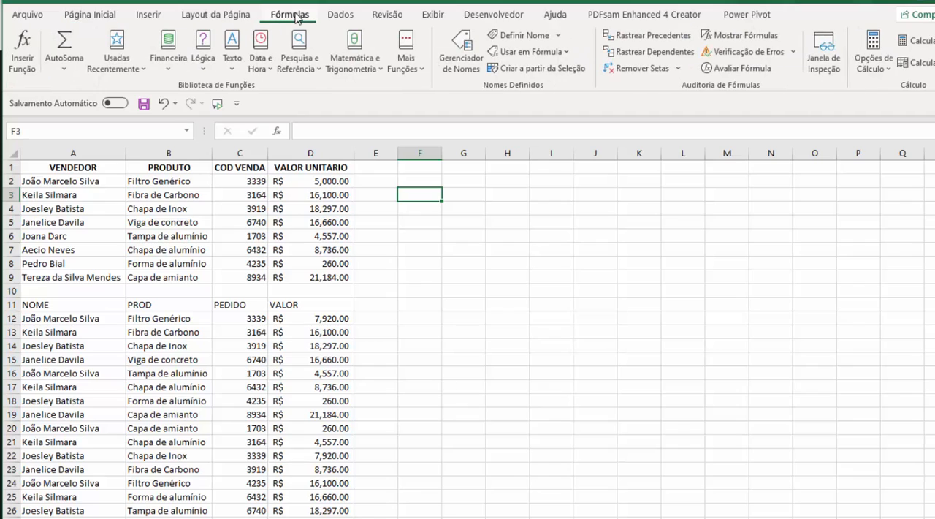
{"action": "left_click", "coordinate": [467, 64]}
{"action": "left_click_drag", "start_coordinate": [417, 146], "coordinate": [555, 144]}
{"action": "left_click", "coordinate": [637, 407]}
{"action": "left_click", "coordinate": [407, 232]}
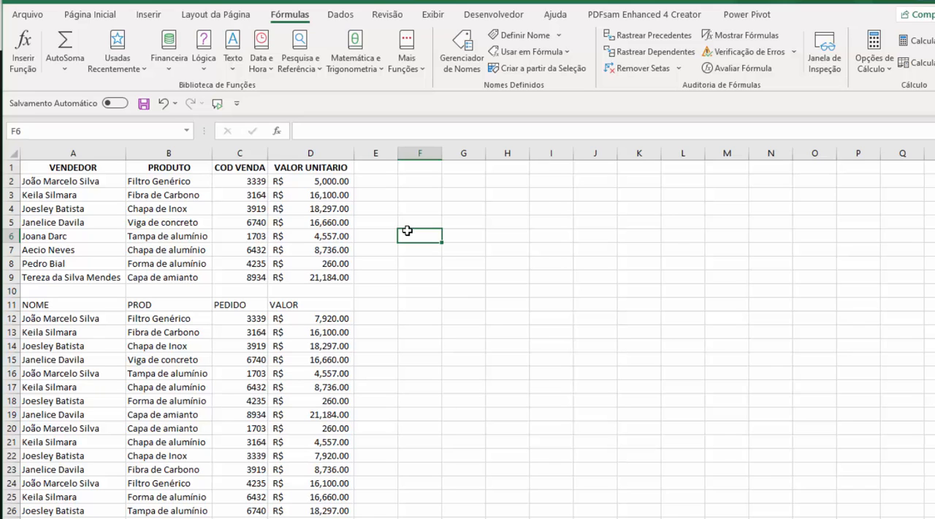
{"action": "key", "text": "ctrl+F3"}
{"action": "left_click_drag", "start_coordinate": [428, 139], "coordinate": [451, 138]}
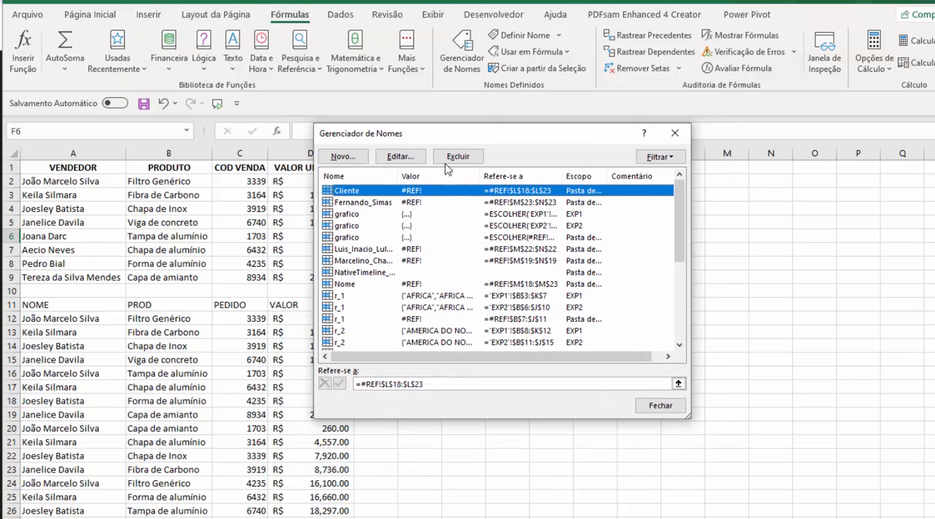
{"action": "left_click", "coordinate": [658, 404]}
{"action": "left_click", "coordinate": [473, 289]}
{"action": "left_click", "coordinate": [90, 15]}
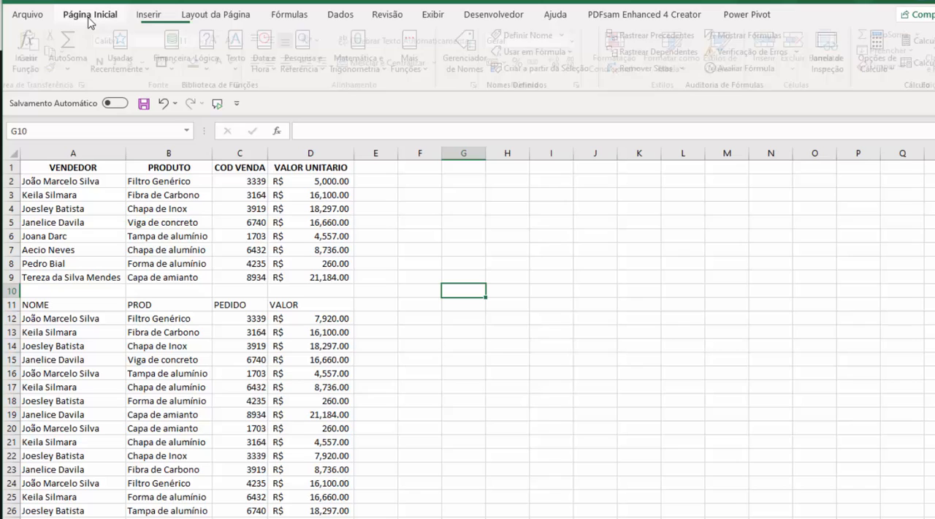
{"action": "left_click", "coordinate": [290, 15]}
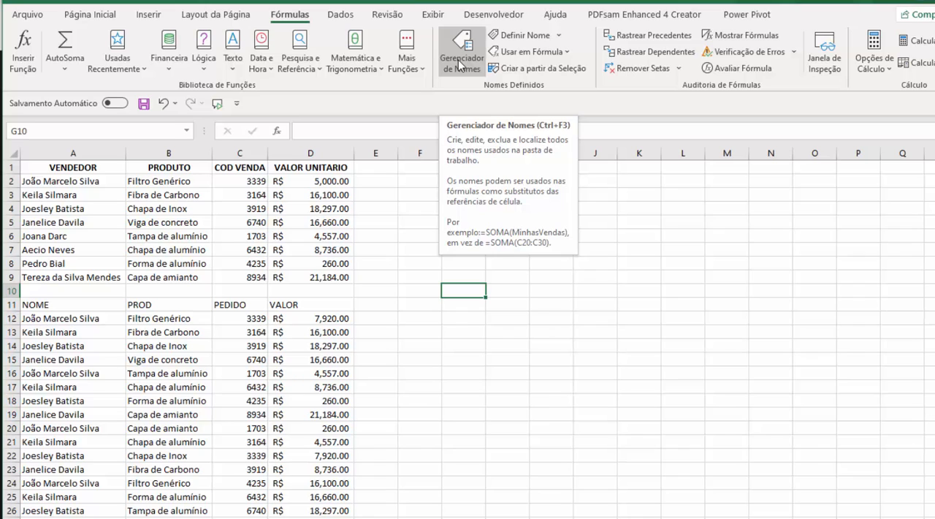
{"action": "left_click", "coordinate": [371, 305]}
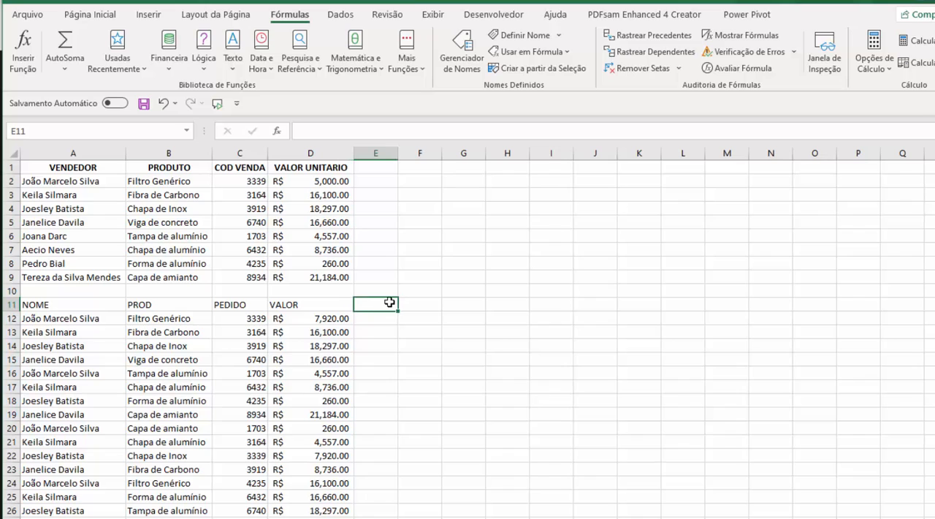
{"action": "left_click", "coordinate": [416, 295]}
{"action": "left_click", "coordinate": [413, 305]}
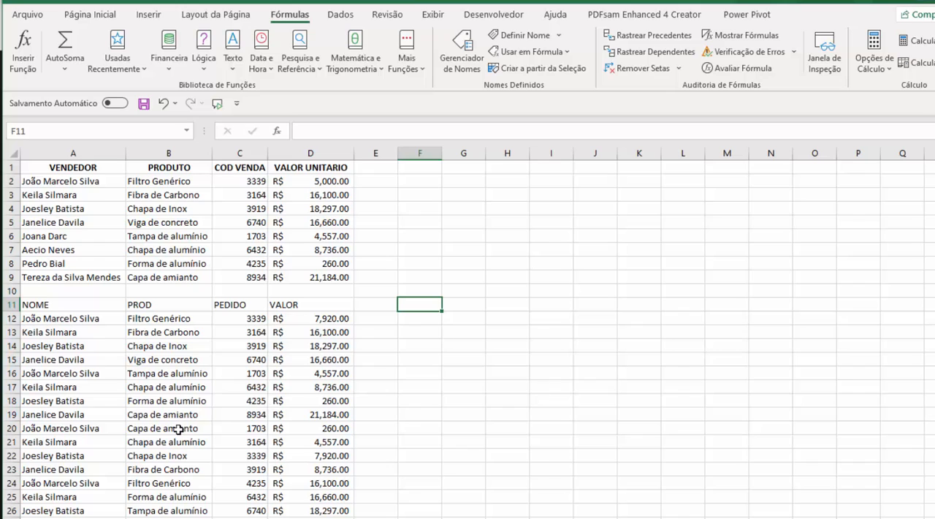
Enter the heading ÚNICO in cell F11, beside the second table with the repeated names in its NOME column
{"action": "left_click_drag", "start_coordinate": [91, 316], "coordinate": [88, 511]}
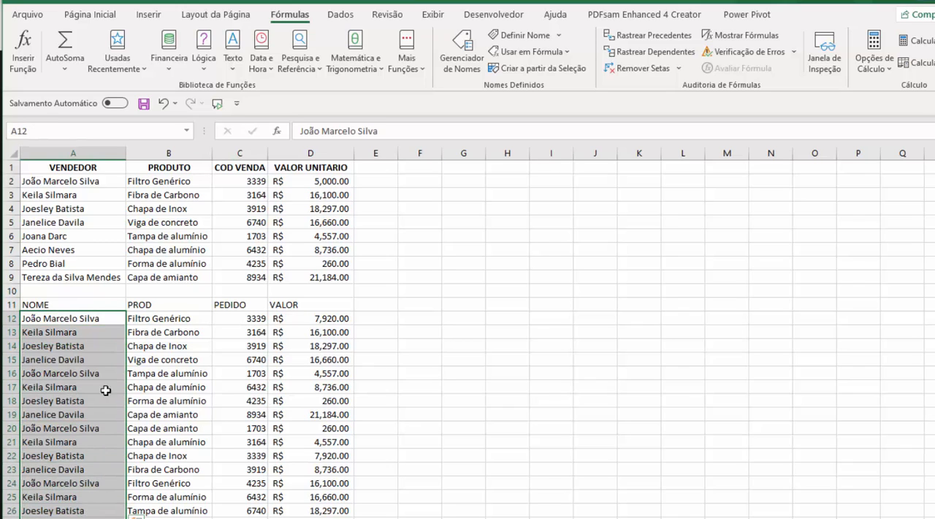
{"action": "left_click", "coordinate": [80, 320]}
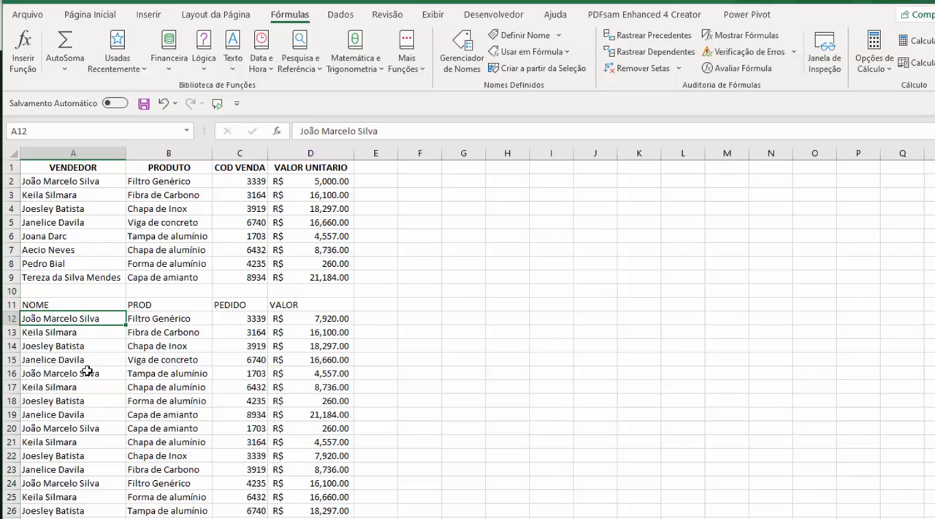
{"action": "left_click", "coordinate": [89, 374], "text": "ctrl"}
{"action": "left_click", "coordinate": [91, 427], "text": "ctrl"}
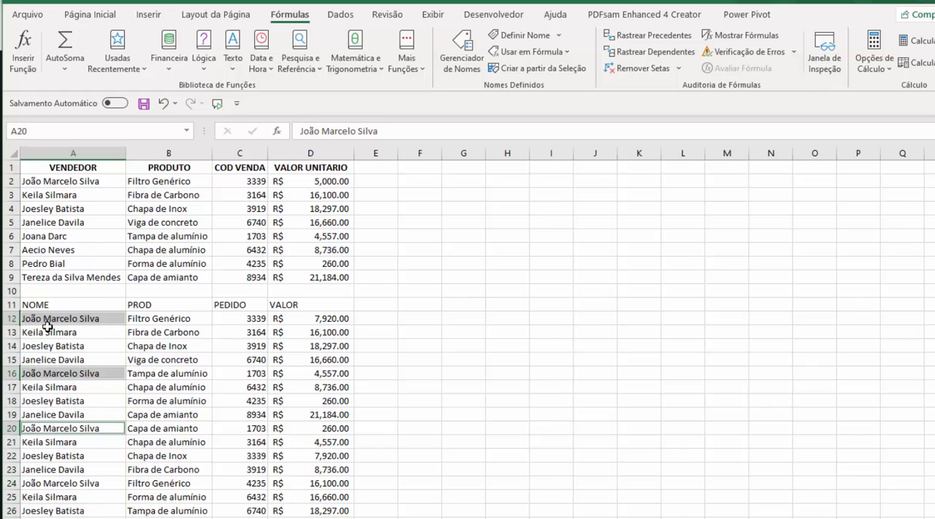
{"action": "left_click", "coordinate": [423, 304]}
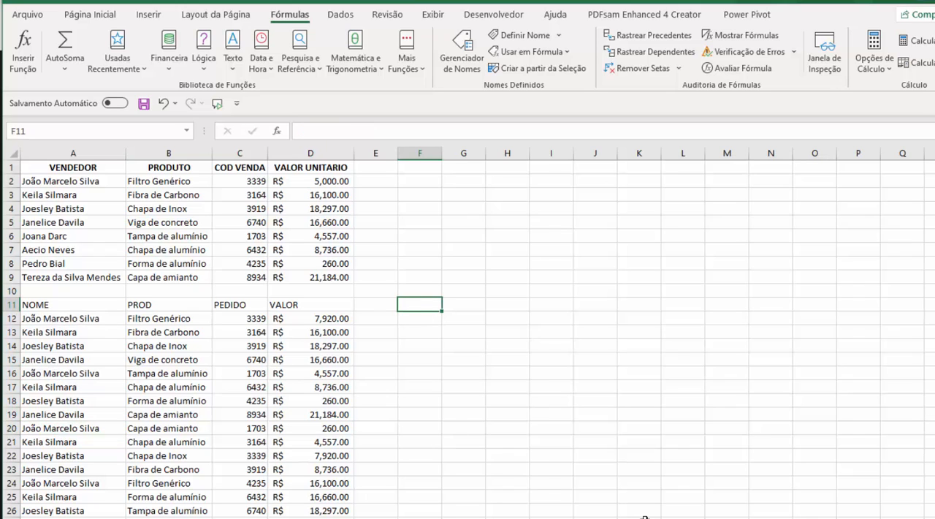
{"action": "type", "text": "ÚNICO"}
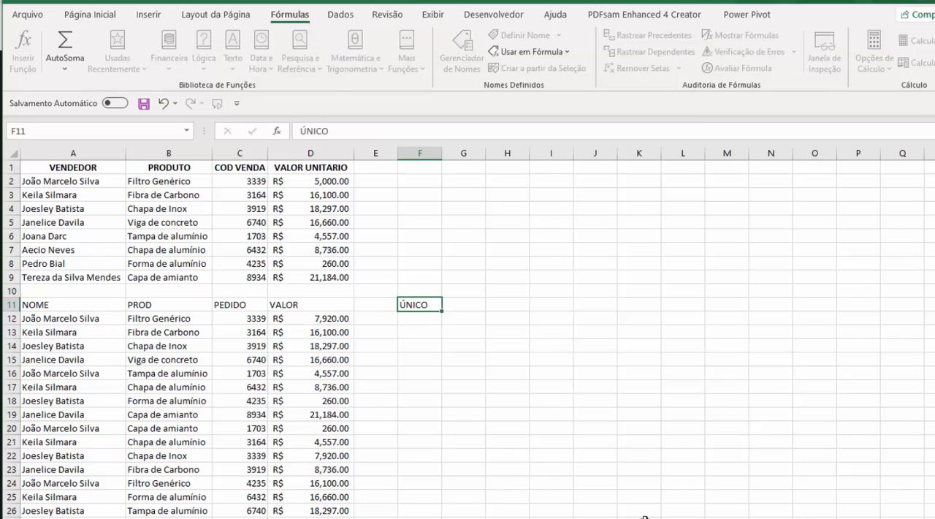
{"action": "key", "text": "Return"}
List the distinct names of the NOME column from cell F12 down with the formula =ÚNICO(A12:A27)
{"action": "type", "text": "="}
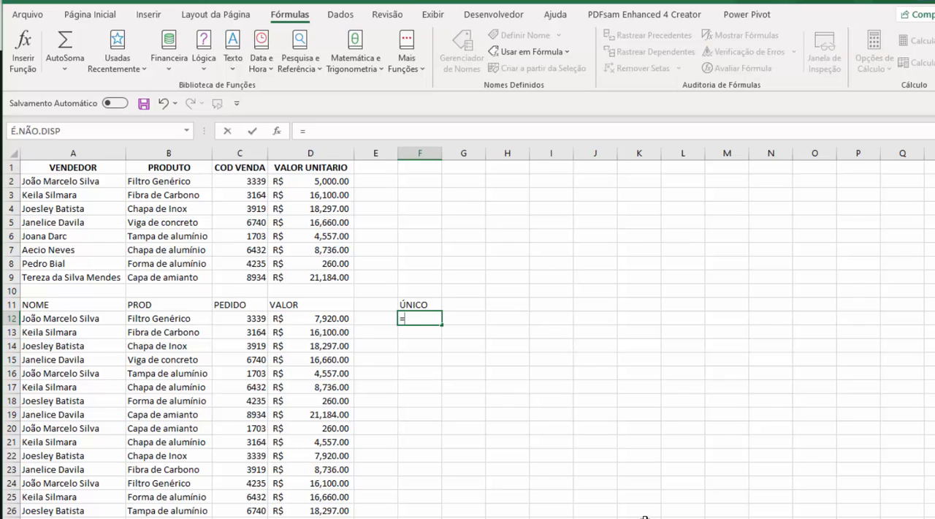
{"action": "type", "text": "ÚNICO("}
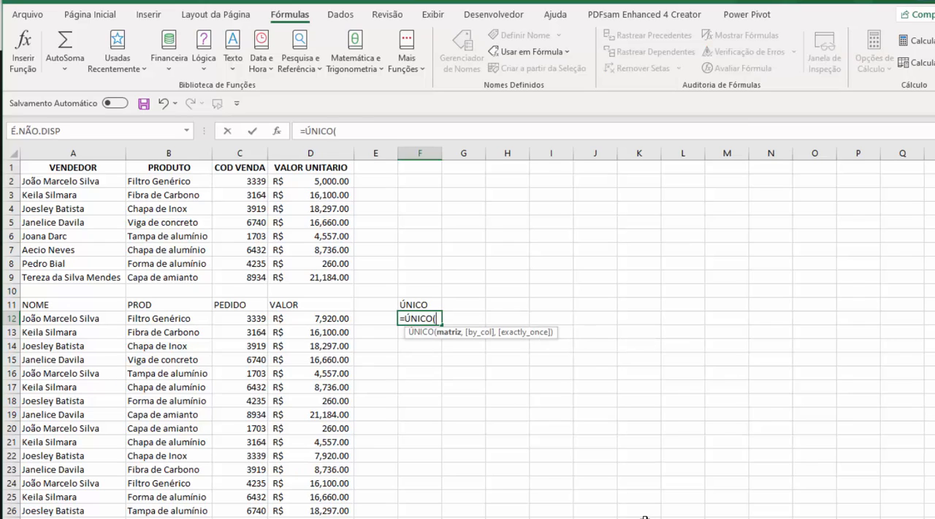
{"action": "left_click_drag", "start_coordinate": [53, 320], "coordinate": [76, 469]}
{"action": "key", "text": "Return"}
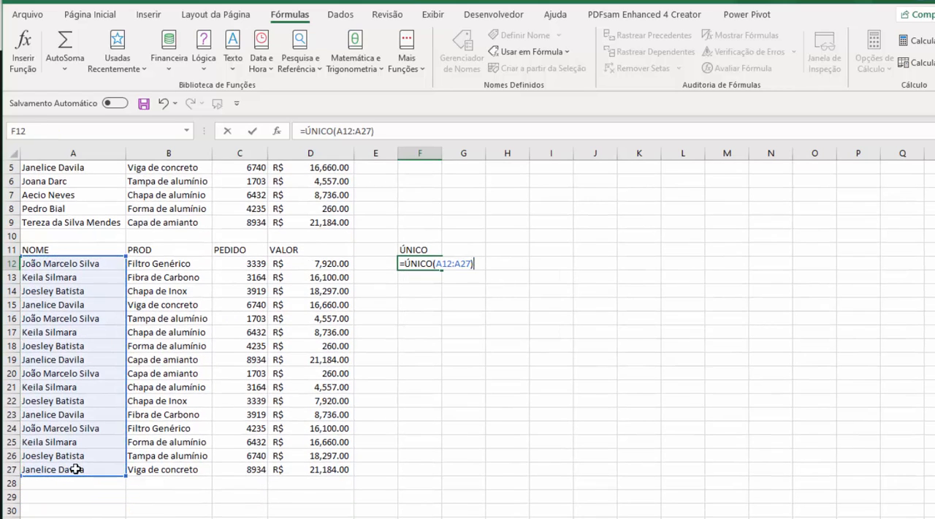
{"action": "scroll", "coordinate": [492, 382], "scroll_direction": "up", "scroll_amount": 2}
{"action": "left_click_drag", "start_coordinate": [431, 304], "coordinate": [426, 344]}
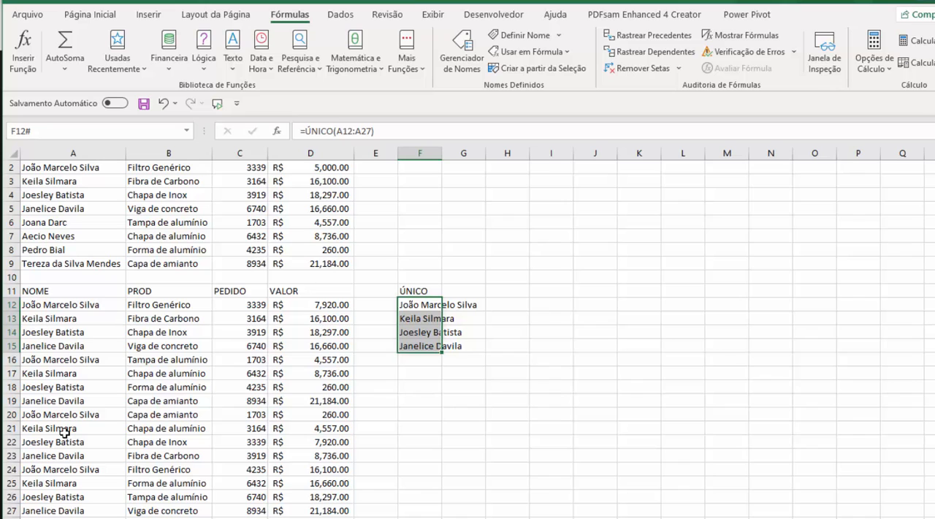
{"action": "left_click", "coordinate": [64, 456]}
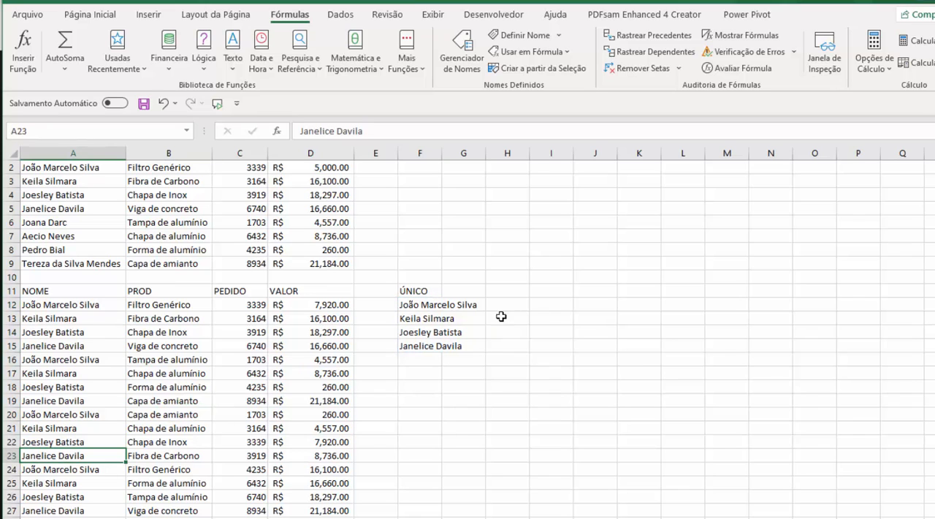
Enter the heading FILTRO in cell H11
{"action": "left_click", "coordinate": [518, 292]}
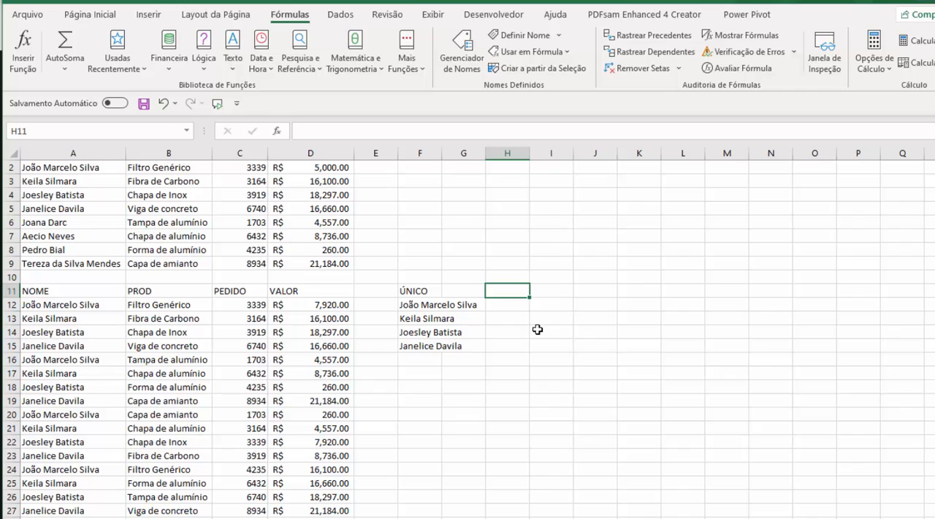
{"action": "type", "text": "FILTRO"}
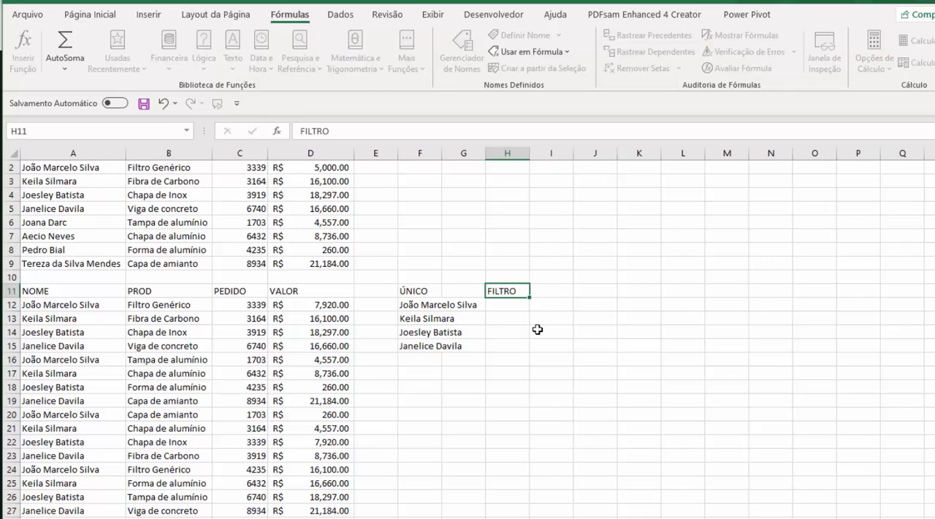
{"action": "key", "text": "Return"}
Extract the names whose VALOR exceeds 7000 into H12 with the formula =FILTRO(A12:A27,D12:D27>7000,"ERRO")
{"action": "left_click_drag", "start_coordinate": [408, 305], "coordinate": [413, 340]}
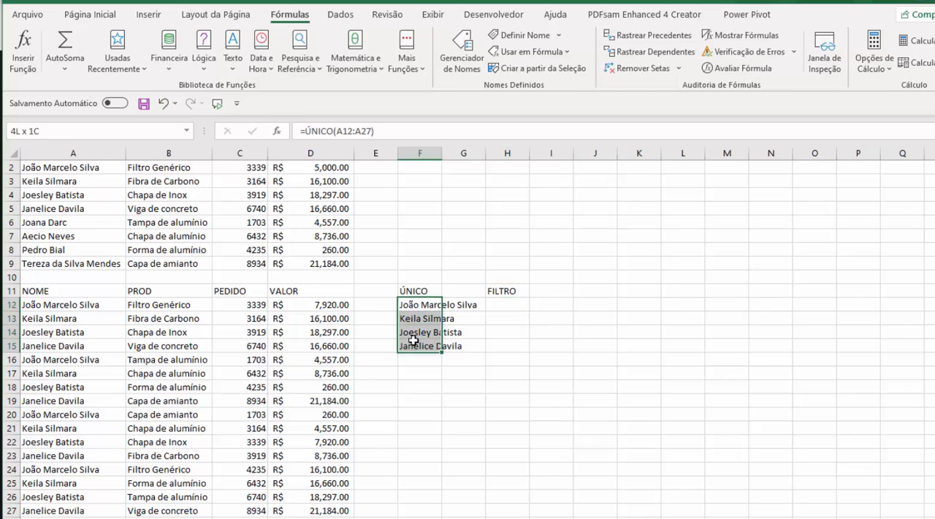
{"action": "left_click", "coordinate": [504, 308]}
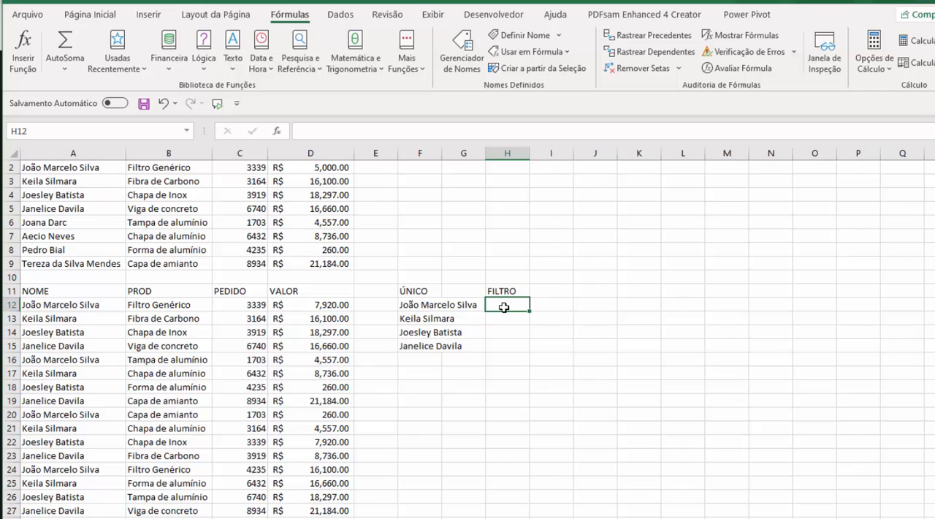
{"action": "type", "text": "=FILTRO"}
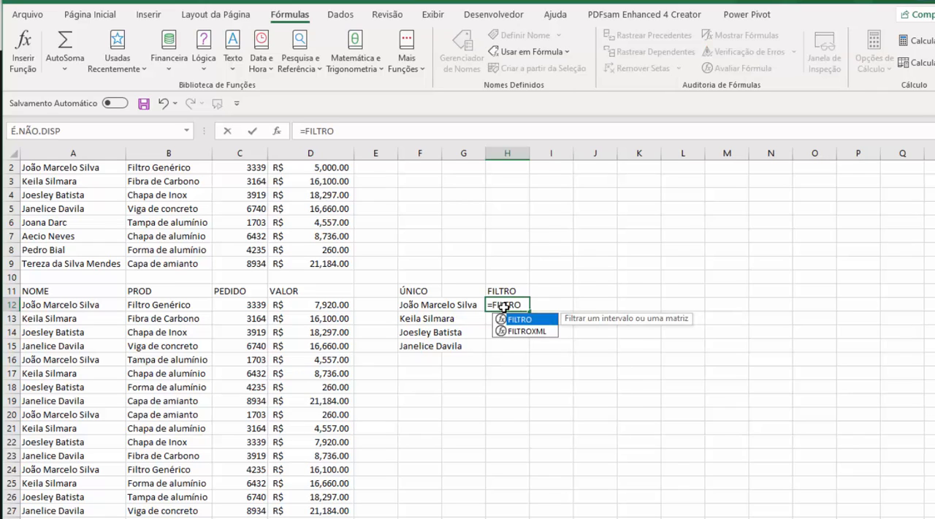
{"action": "type", "text": "("}
{"action": "left_click_drag", "start_coordinate": [88, 304], "coordinate": [78, 509]}
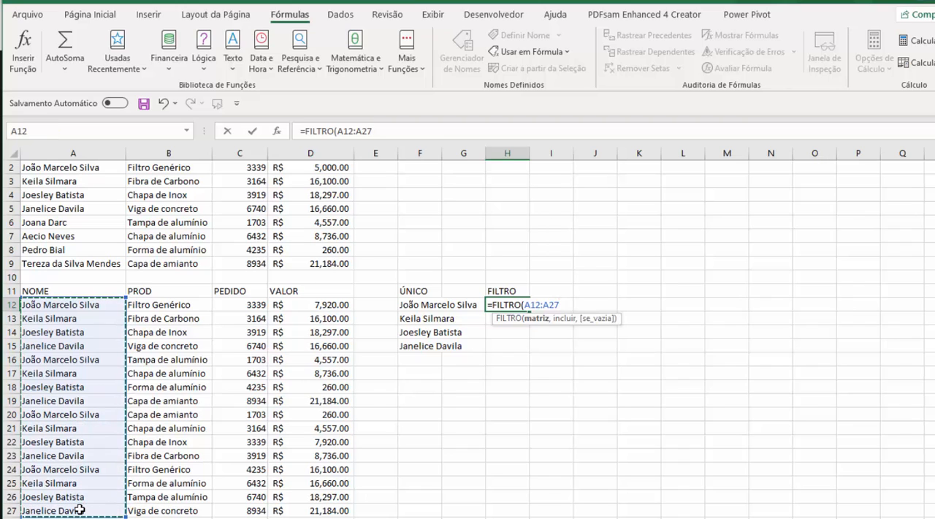
{"action": "type", "text": ","}
{"action": "left_click_drag", "start_coordinate": [300, 308], "coordinate": [308, 504]}
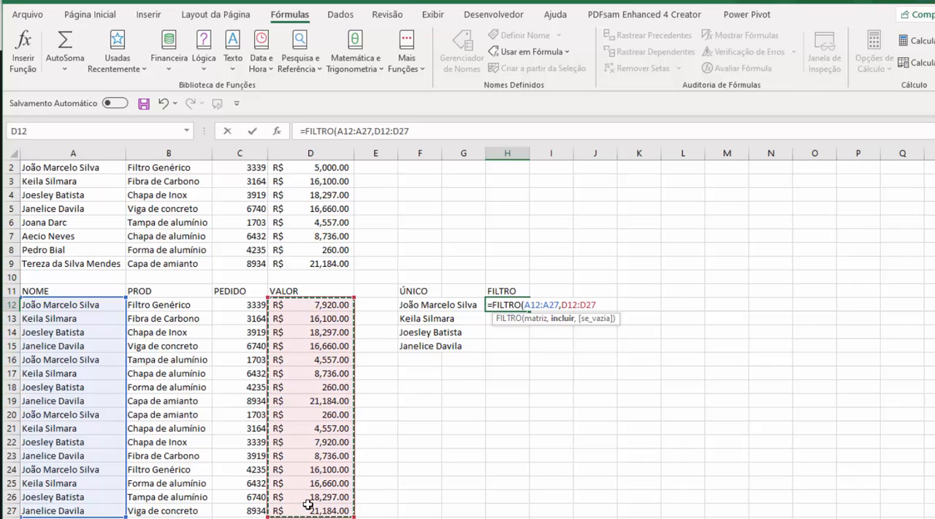
{"action": "type", "text": ">"}
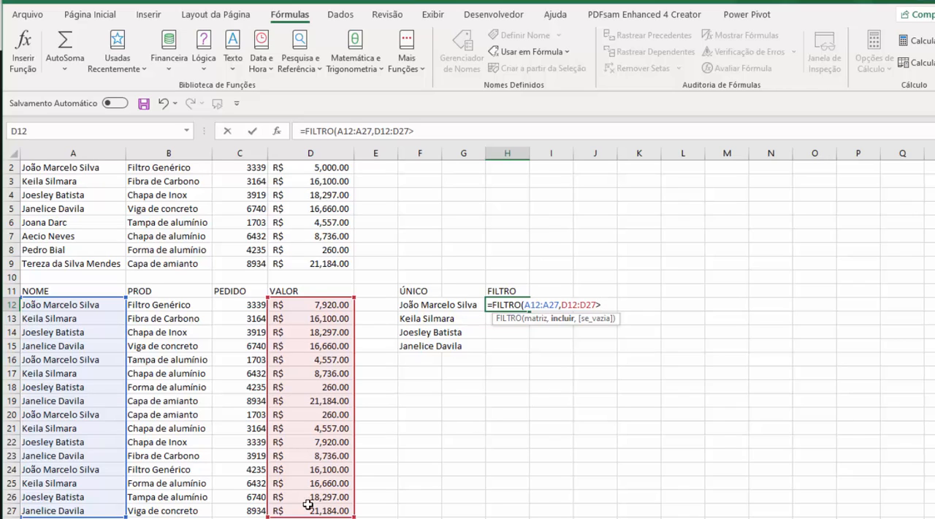
{"action": "type", "text": "7000)"}
{"action": "key", "text": "BackSpace"}
{"action": "type", "text": ","}
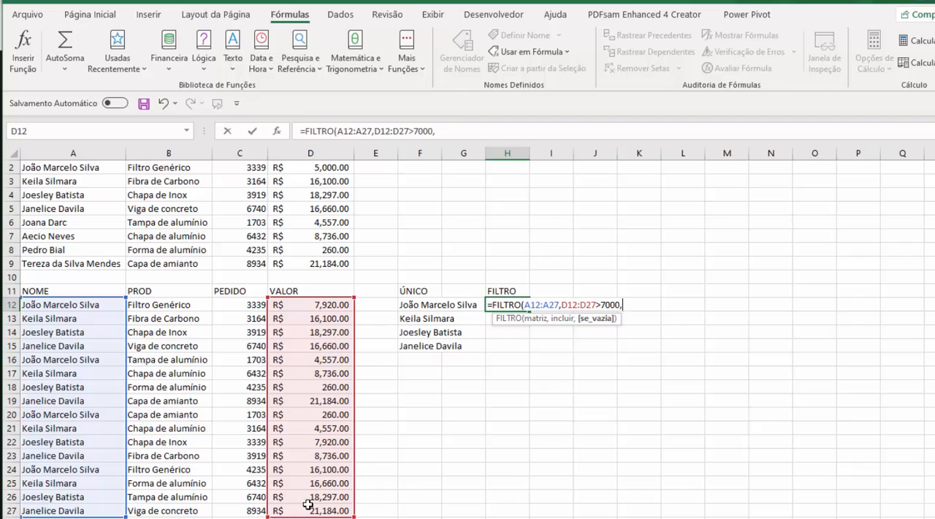
{"action": "type", "text": "\"ERRO\")"}
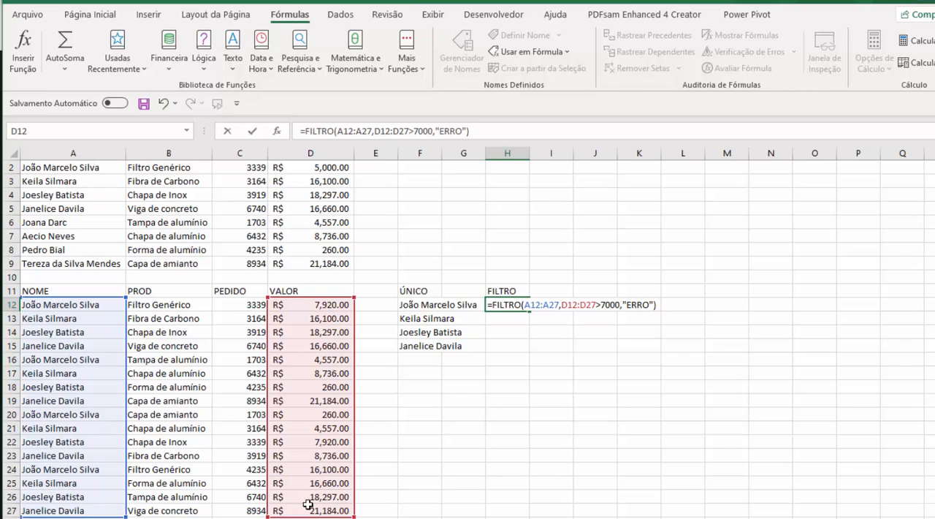
{"action": "key", "text": "Return"}
Compare the FILTRO results with the VALOR amounts in the second table, and review the ÚNICO and FILTRO formula cells
{"action": "left_click", "coordinate": [463, 374]}
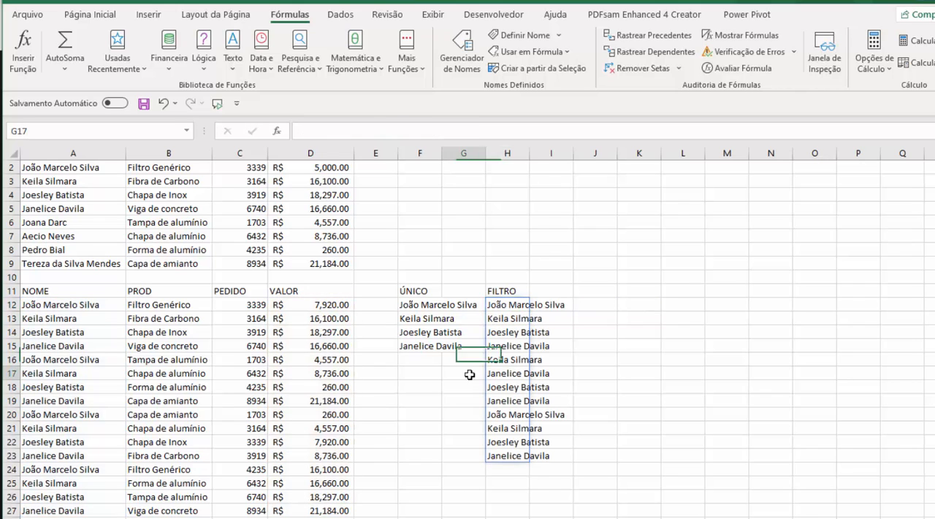
{"action": "left_click_drag", "start_coordinate": [504, 305], "coordinate": [503, 456]}
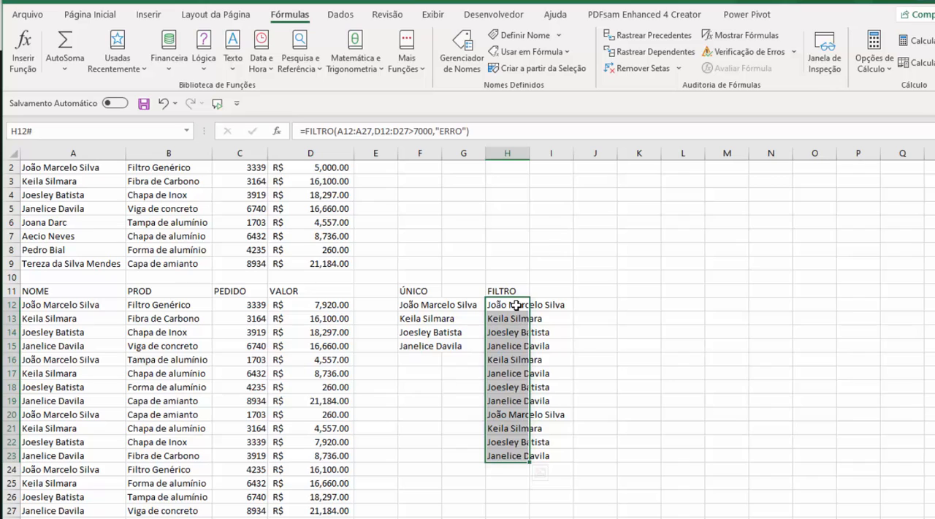
{"action": "left_click", "coordinate": [325, 307]}
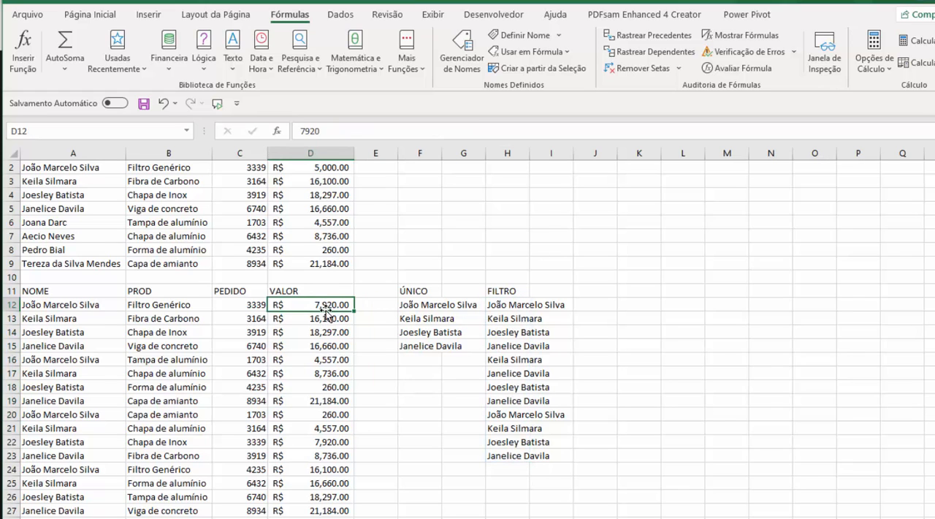
{"action": "left_click", "coordinate": [327, 318]}
{"action": "left_click", "coordinate": [330, 358]}
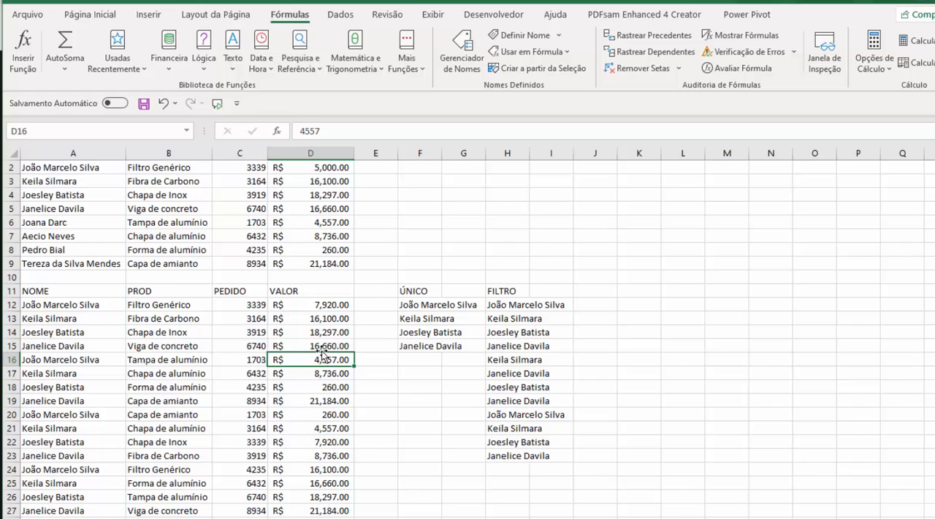
{"action": "left_click_drag", "start_coordinate": [43, 340], "coordinate": [332, 360]}
{"action": "left_click", "coordinate": [517, 345]}
{"action": "left_click", "coordinate": [505, 360]}
{"action": "left_click", "coordinate": [672, 398]}
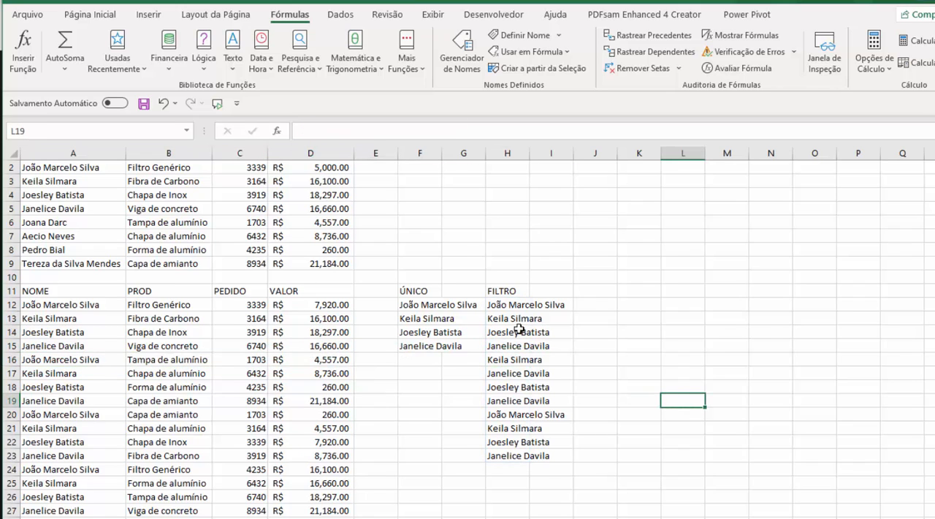
{"action": "left_click", "coordinate": [419, 291]}
{"action": "left_click", "coordinate": [503, 294]}
{"action": "left_click", "coordinate": [496, 319]}
{"action": "left_click", "coordinate": [433, 306]}
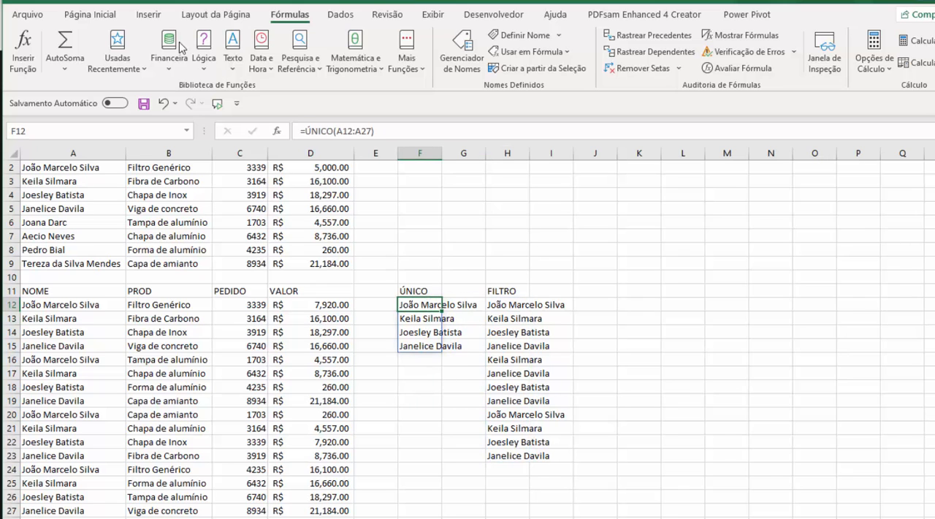
Save the current workbook with the new ÚNICO and FILTRO formulas
{"action": "left_click", "coordinate": [30, 15]}
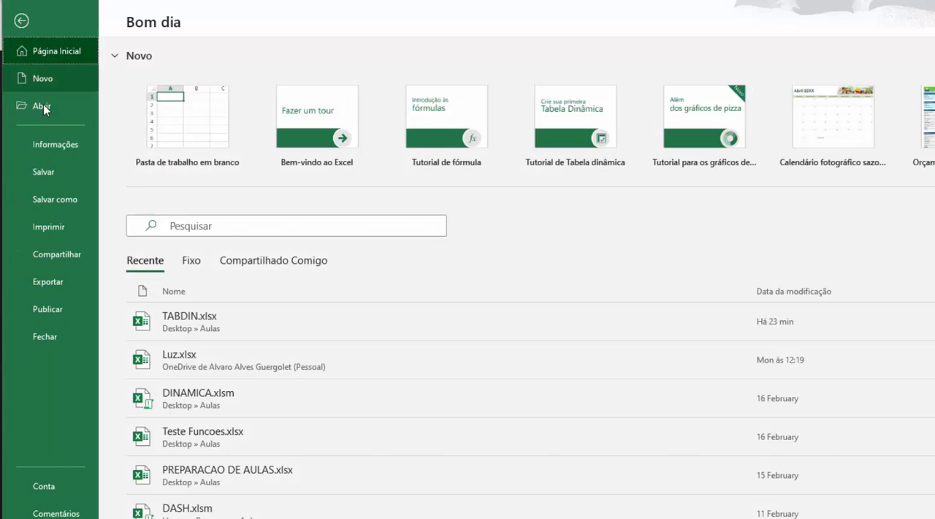
{"action": "left_click", "coordinate": [49, 166]}
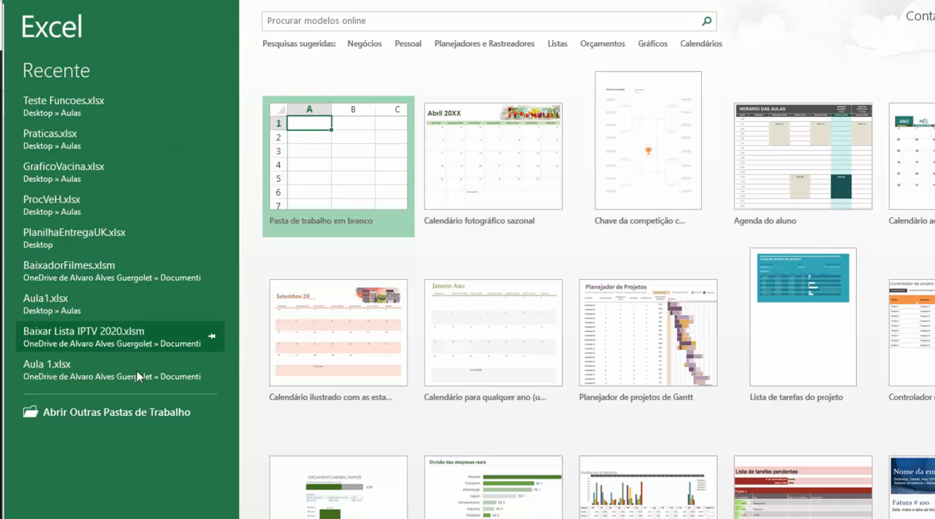
In the older Excel version, open TABDIN.xlsx from the Aulas folder on the Desktop as a read-only copy
{"action": "left_click", "coordinate": [87, 420]}
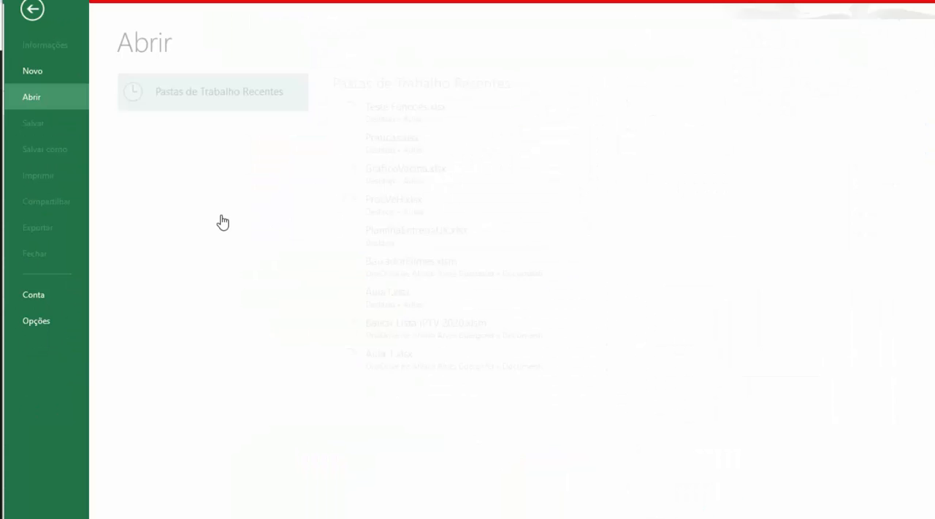
{"action": "left_click", "coordinate": [167, 177]}
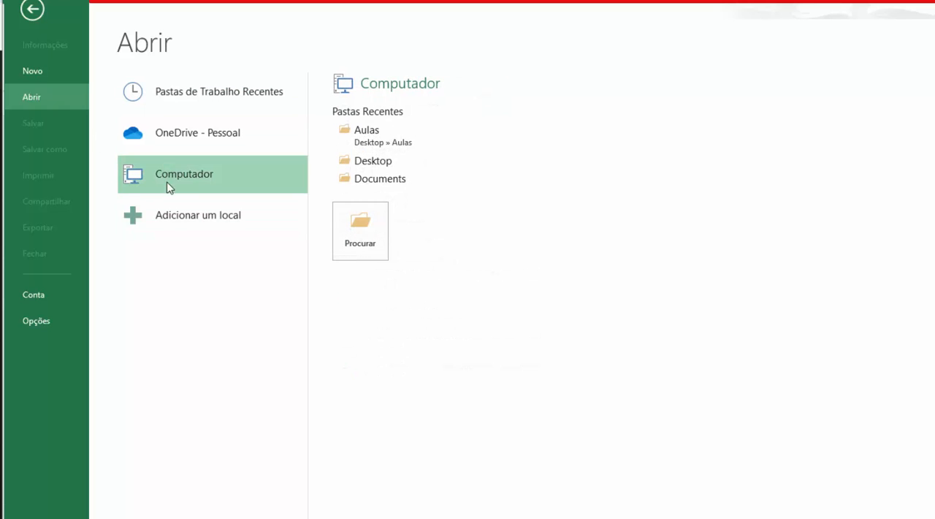
{"action": "left_click", "coordinate": [360, 145]}
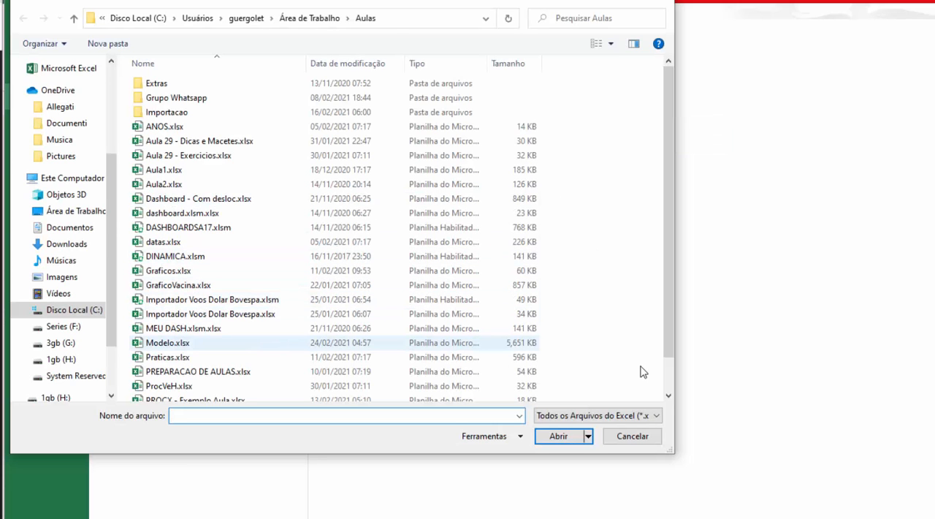
{"action": "scroll", "coordinate": [666, 373], "scroll_direction": "down", "scroll_amount": 1}
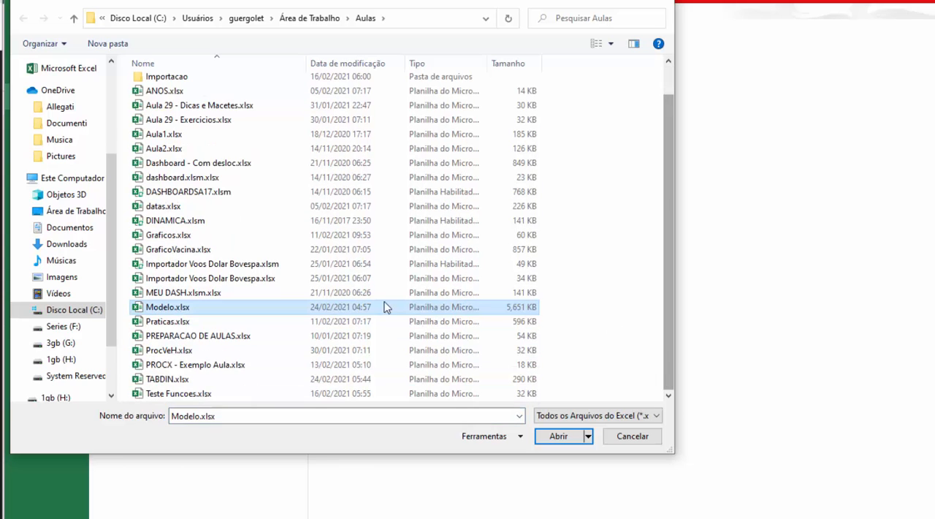
{"action": "left_click", "coordinate": [171, 381]}
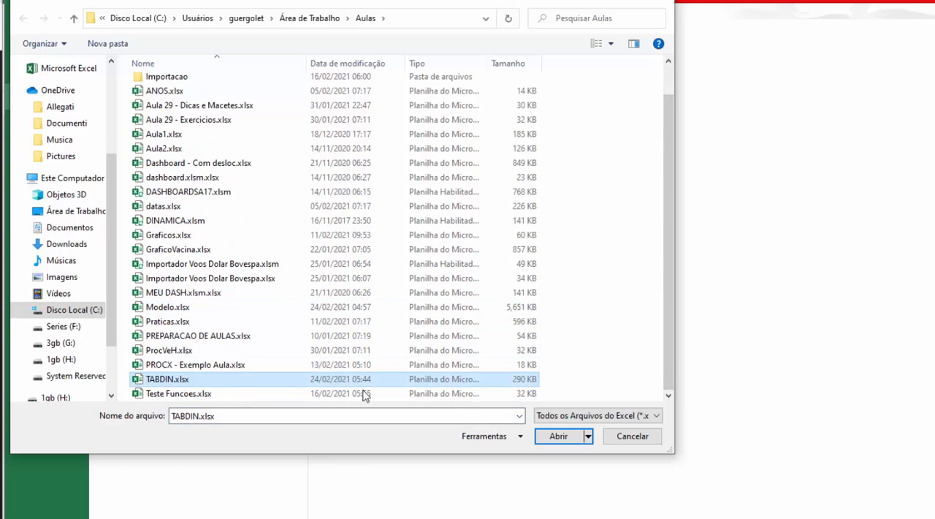
{"action": "left_click", "coordinate": [559, 436]}
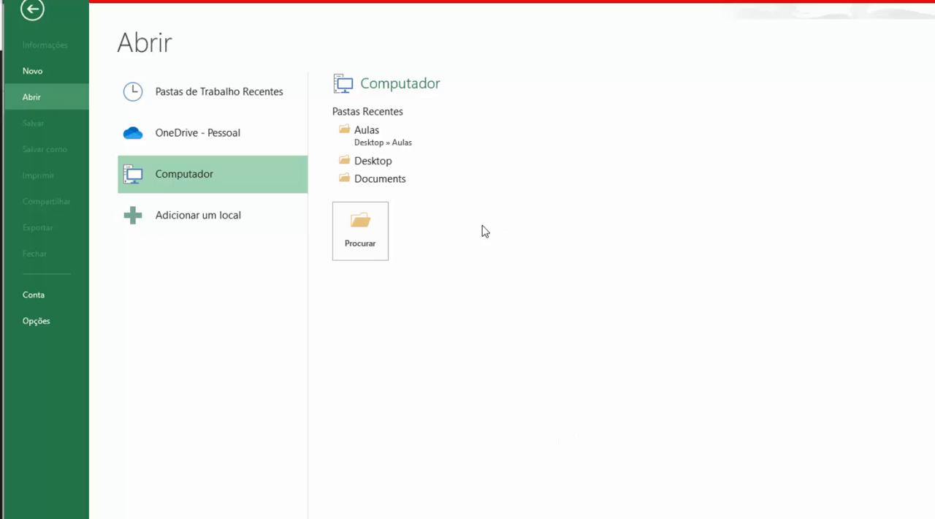
{"action": "left_click", "coordinate": [657, 254]}
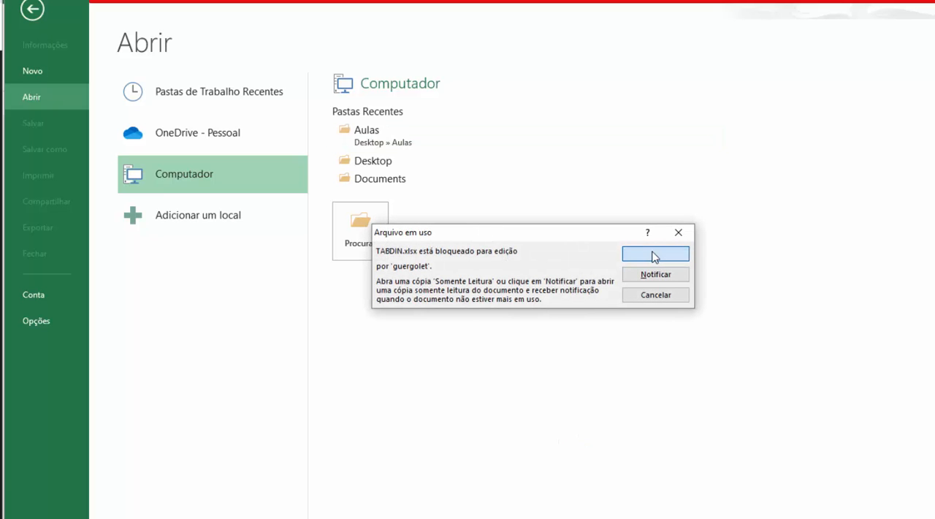
Open the read-only copy and inspect the formulas behind the ÚNICO and FILTRO results in columns F and H
{"action": "left_click", "coordinate": [654, 256]}
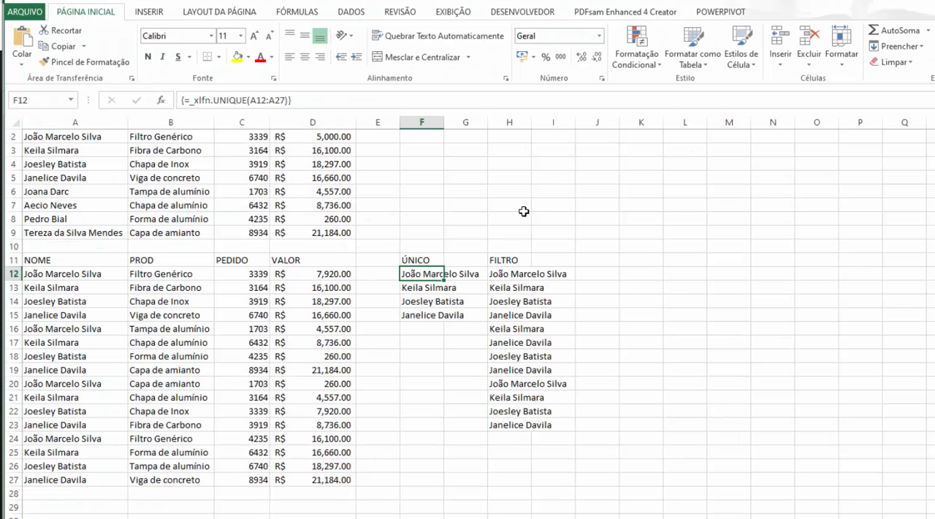
{"action": "left_click", "coordinate": [524, 210]}
{"action": "left_click", "coordinate": [403, 263]}
{"action": "left_click", "coordinate": [414, 275]}
{"action": "left_click_drag", "start_coordinate": [500, 273], "coordinate": [501, 425]}
{"action": "left_click_drag", "start_coordinate": [422, 277], "coordinate": [420, 316]}
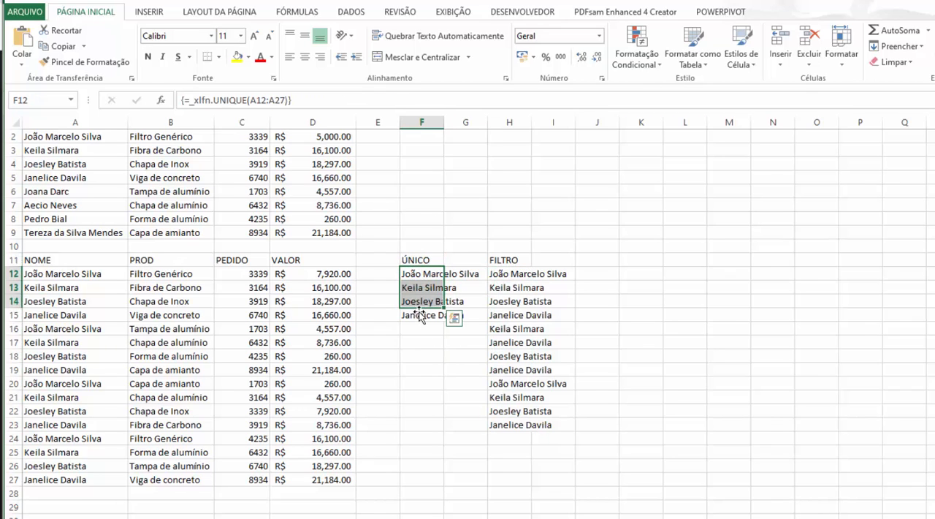
{"action": "left_click", "coordinate": [414, 339]}
{"action": "left_click", "coordinate": [413, 301]}
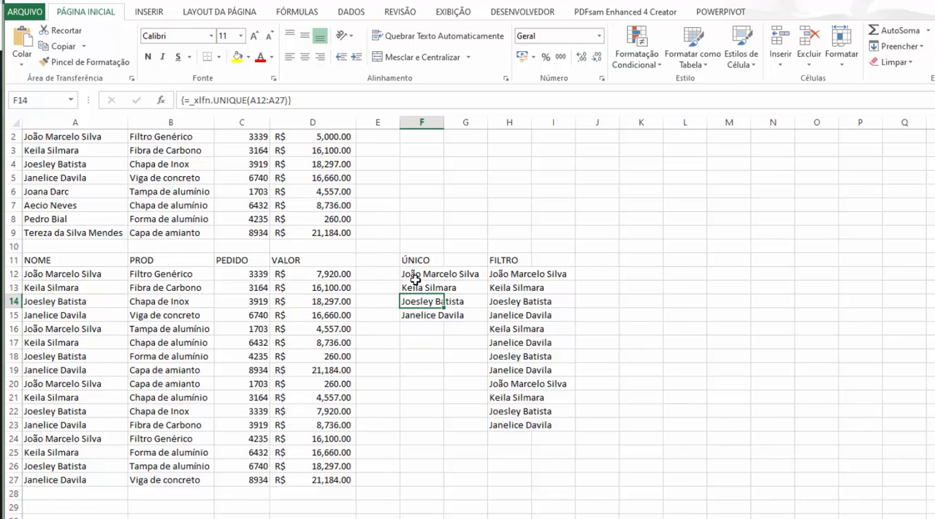
{"action": "left_click", "coordinate": [414, 278]}
{"action": "left_click", "coordinate": [424, 352]}
Enlarge the font of the first ÚNICO result in F12 to 16 and increase the font size of H12
{"action": "left_click", "coordinate": [427, 279]}
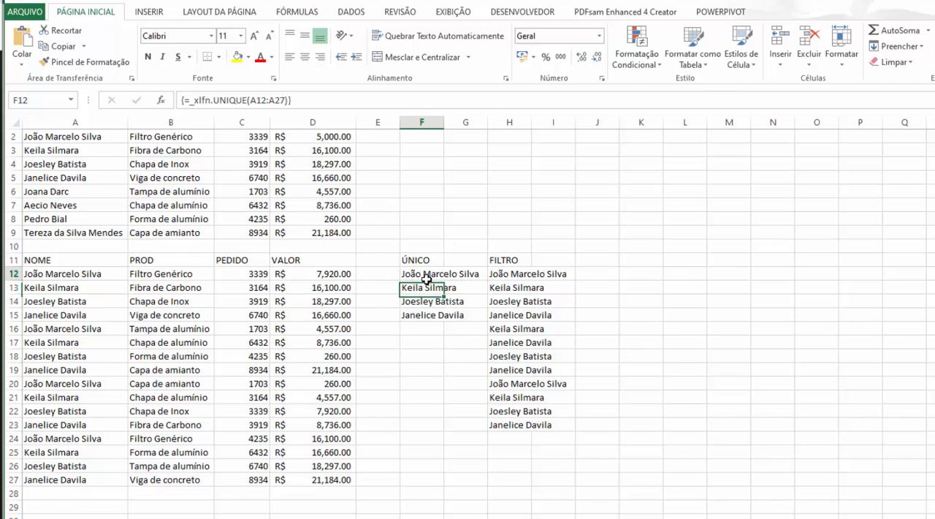
{"action": "left_click", "coordinate": [255, 36]}
{"action": "left_click", "coordinate": [255, 37]}
{"action": "left_click", "coordinate": [255, 37]}
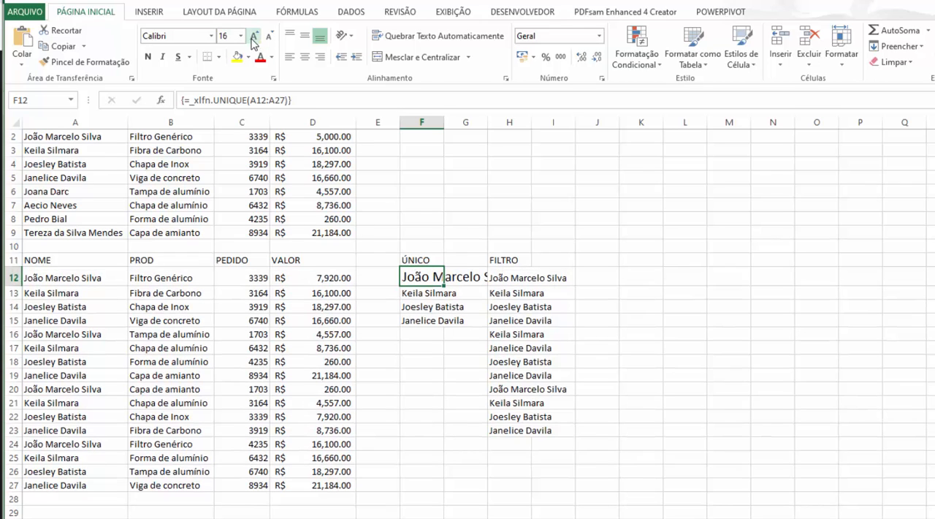
{"action": "left_click", "coordinate": [531, 276]}
{"action": "left_click", "coordinate": [255, 37]}
{"action": "left_click", "coordinate": [255, 37]}
{"action": "left_click", "coordinate": [255, 37]}
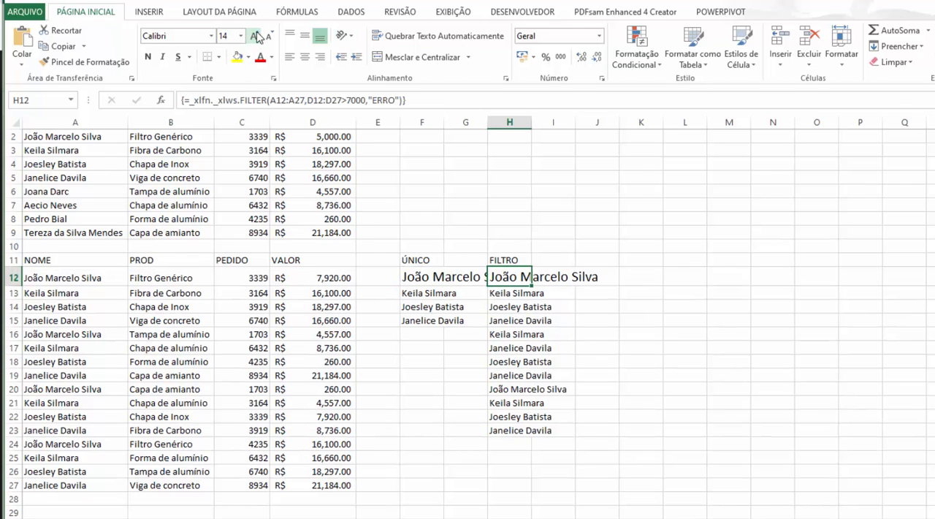
{"action": "left_click", "coordinate": [422, 375]}
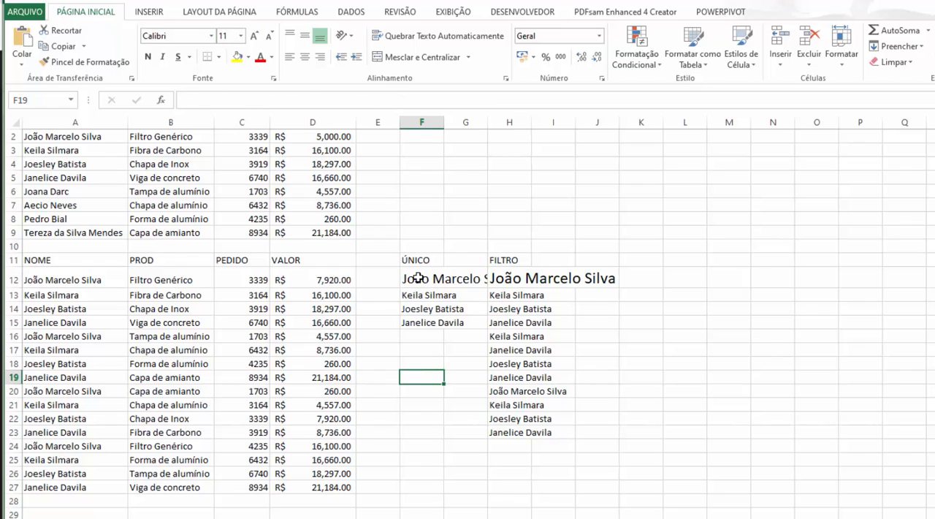
Examine how the older version writes the ÚNICO formula in F12, and leave the cell without changing it
{"action": "left_click", "coordinate": [418, 278]}
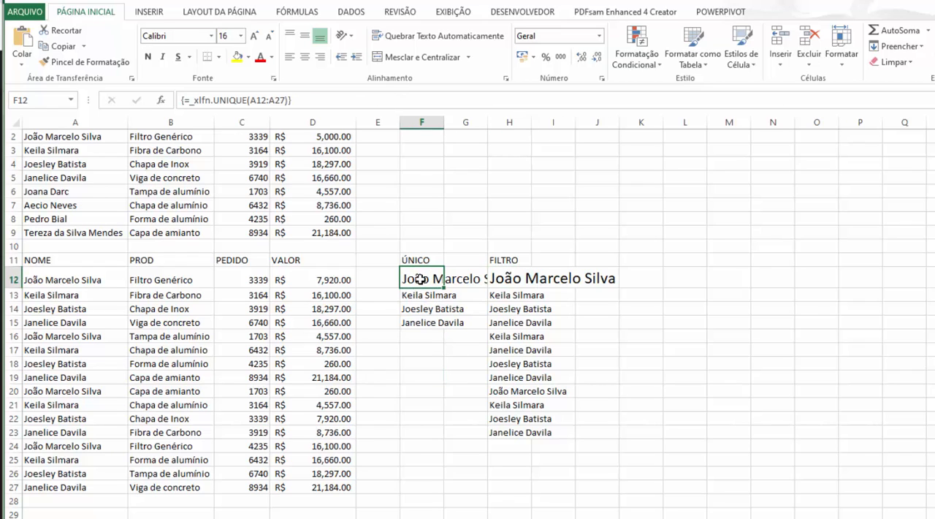
{"action": "double_click", "coordinate": [420, 279]}
{"action": "left_click_drag", "start_coordinate": [411, 279], "coordinate": [552, 281]}
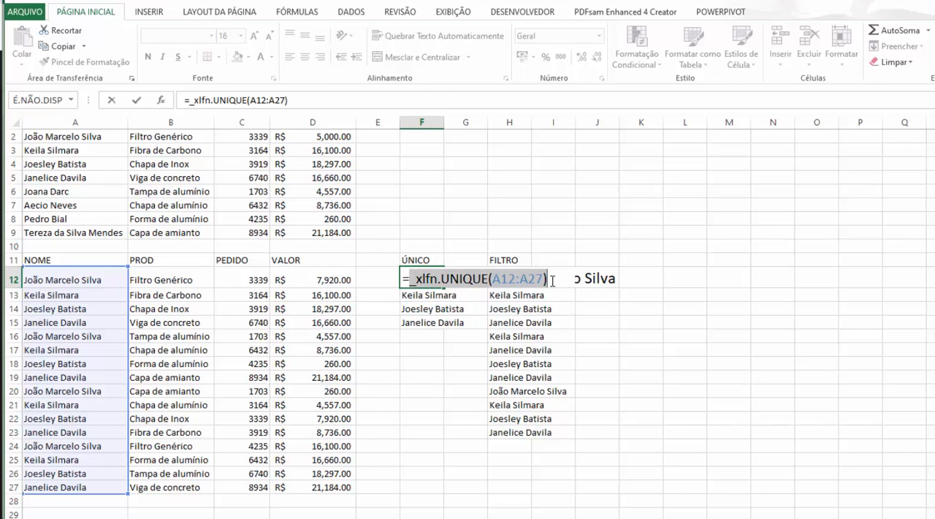
{"action": "left_click", "coordinate": [445, 280]}
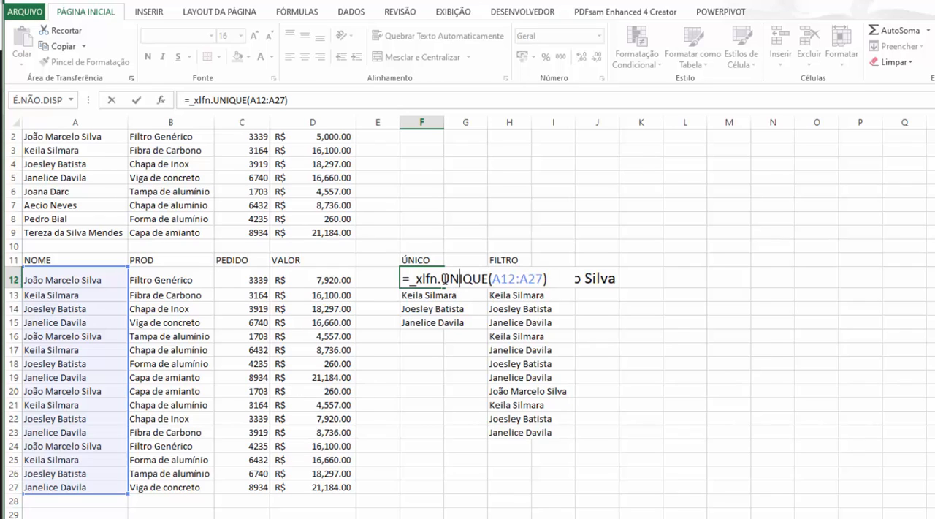
{"action": "left_click_drag", "start_coordinate": [412, 279], "coordinate": [489, 282]}
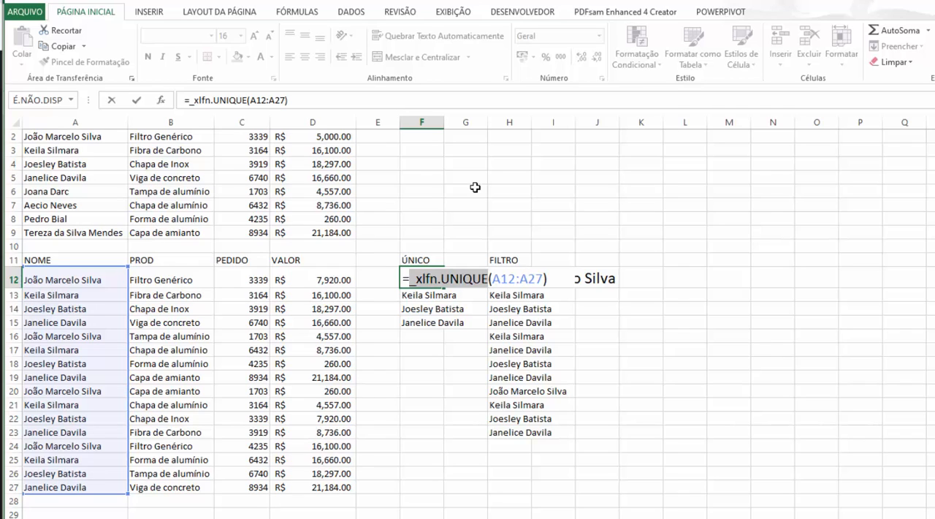
{"action": "left_click", "coordinate": [408, 326]}
{"action": "key", "text": "Escape"}
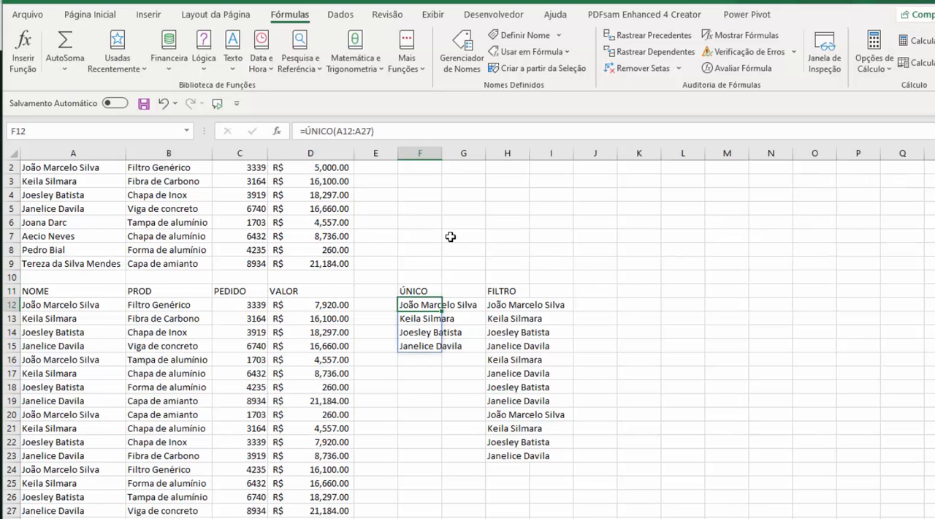
Switch to the newer Excel window and go to the sheet with the pivot tables, timeline and CONTINENTE slicer
{"action": "left_click", "coordinate": [451, 237]}
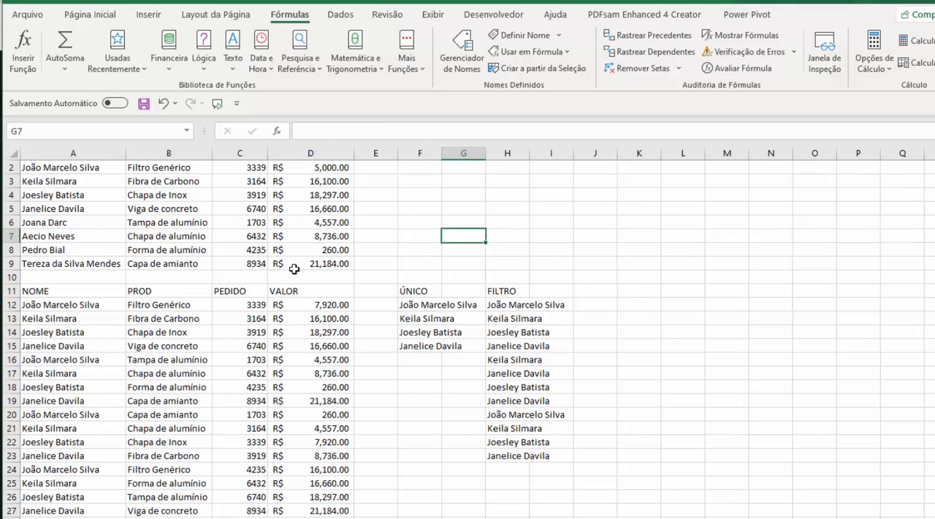
{"action": "scroll", "coordinate": [298, 262], "scroll_direction": "up", "scroll_amount": 1}
{"action": "left_click", "coordinate": [170, 259]}
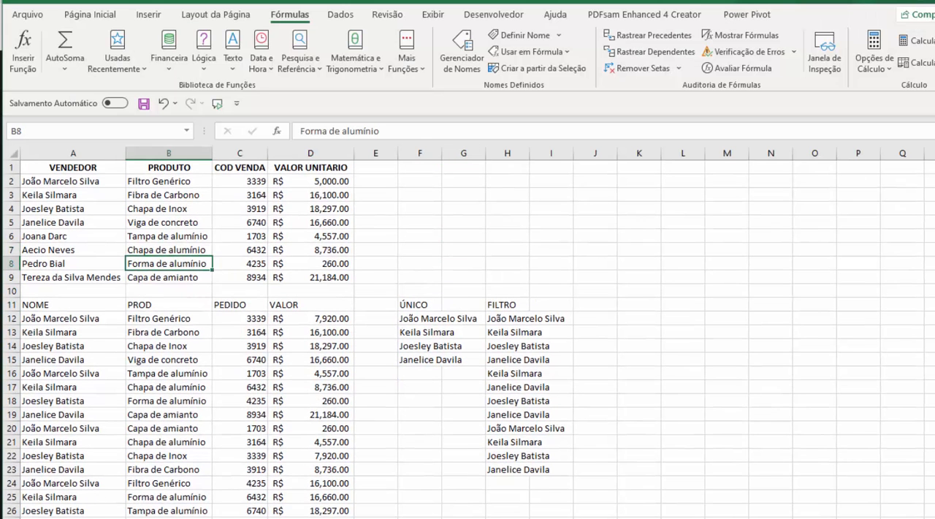
{"action": "key", "text": "ctrl+Page_Down"}
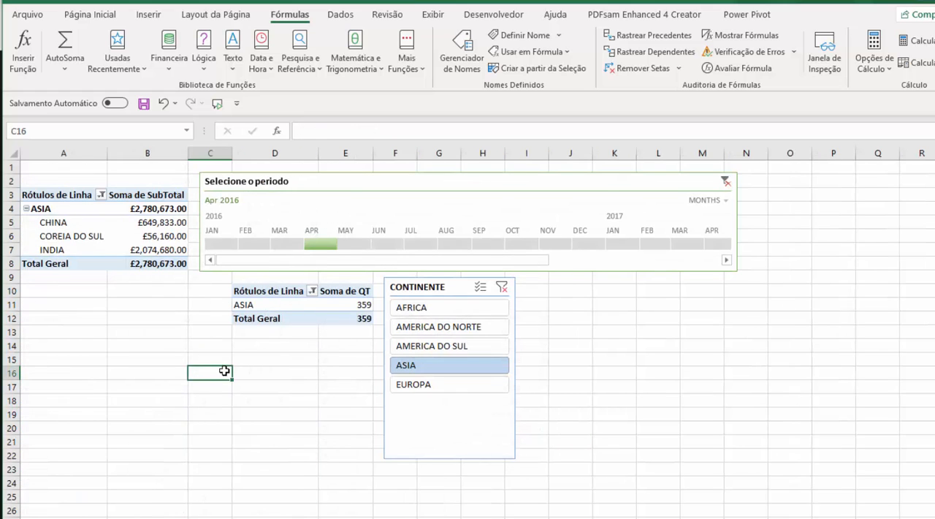
Move the pivot table field list clear of the timeline and the slicer
{"action": "left_click", "coordinate": [155, 216]}
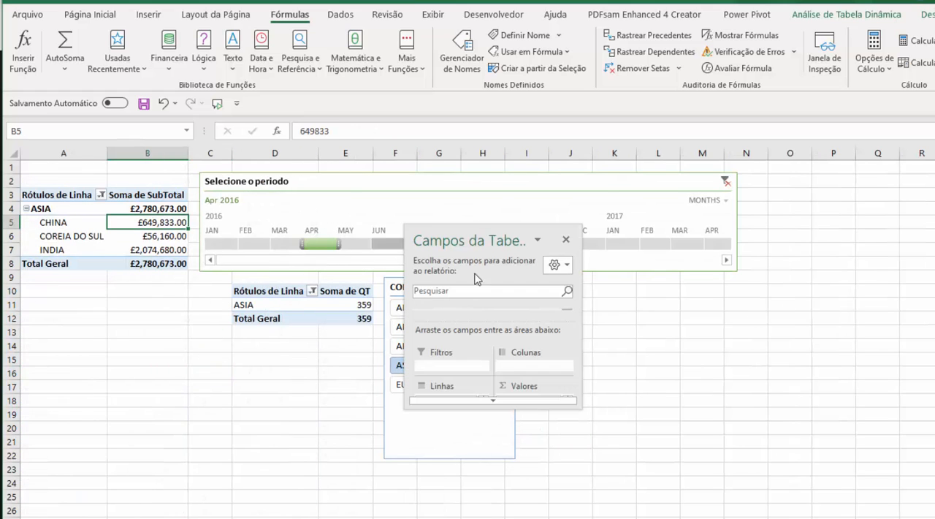
{"action": "left_click_drag", "start_coordinate": [504, 245], "coordinate": [934, 157]}
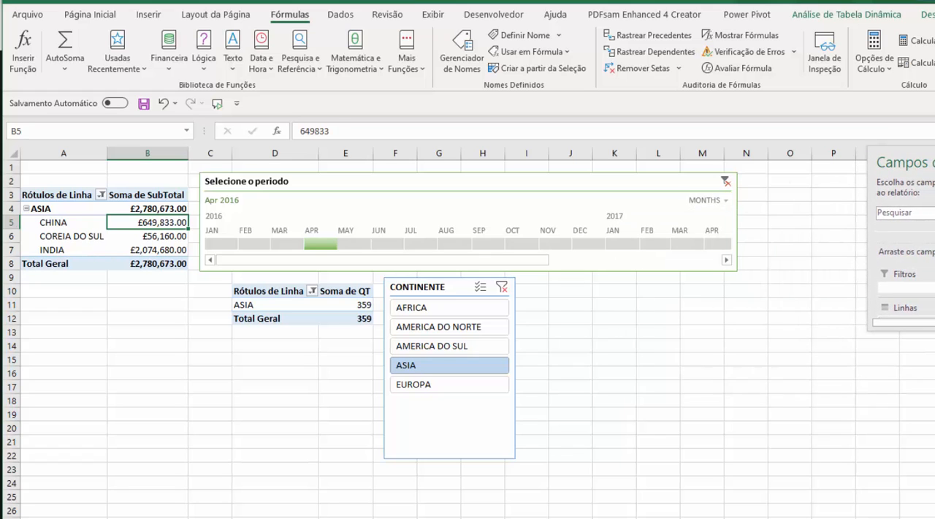
{"action": "left_click", "coordinate": [706, 358]}
Switch the CONTINENTE slicer repeatedly between AMERICA DO NORTE, AMERICA DO SUL and ASIA to compare the pivot tables' column widths
{"action": "left_click", "coordinate": [406, 301]}
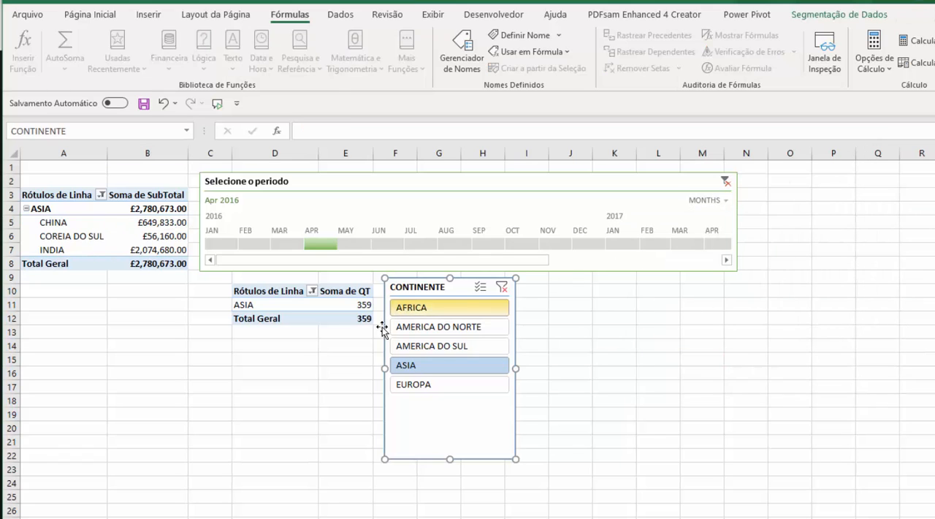
{"action": "left_click", "coordinate": [431, 326]}
{"action": "left_click", "coordinate": [418, 350]}
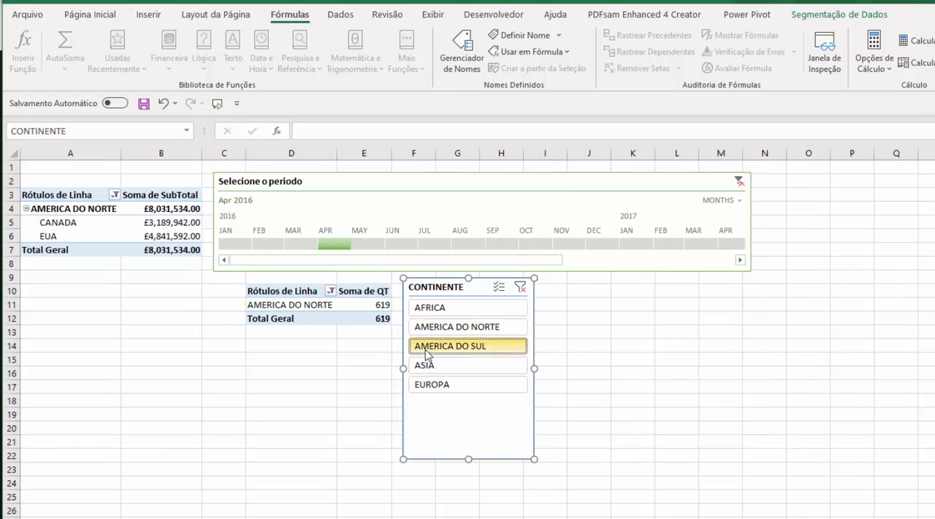
{"action": "left_click", "coordinate": [434, 327]}
{"action": "left_click", "coordinate": [434, 347]}
{"action": "left_click", "coordinate": [435, 365]}
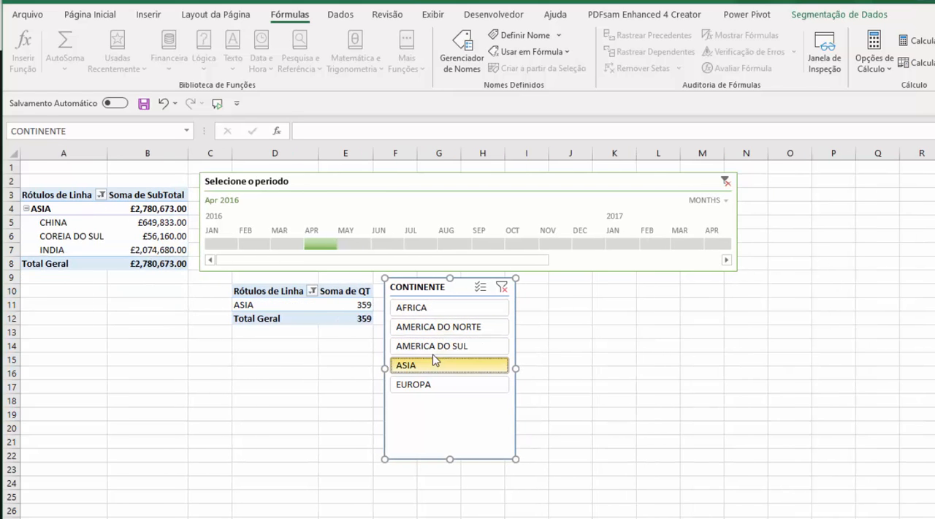
{"action": "left_click", "coordinate": [437, 346]}
{"action": "left_click", "coordinate": [436, 327]}
{"action": "left_click", "coordinate": [439, 345]}
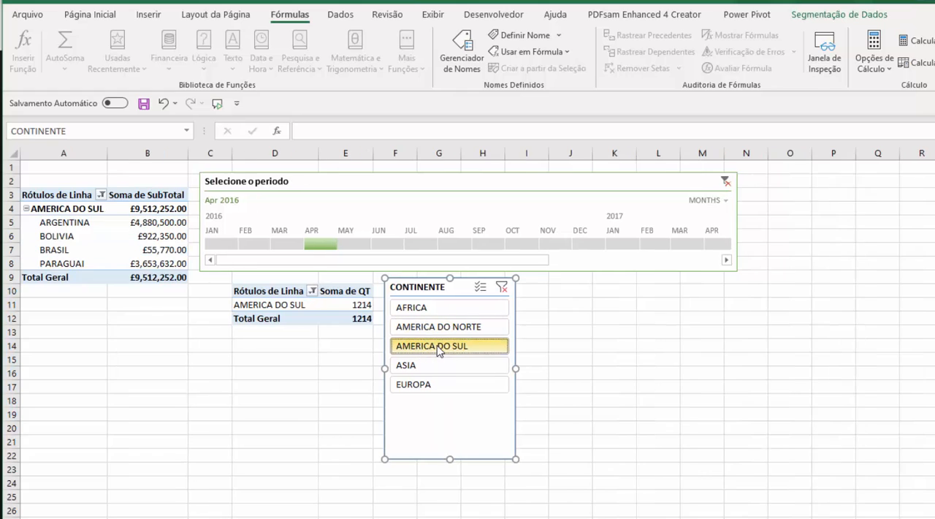
{"action": "left_click", "coordinate": [437, 327]}
{"action": "left_click", "coordinate": [443, 347]}
{"action": "left_click", "coordinate": [438, 328]}
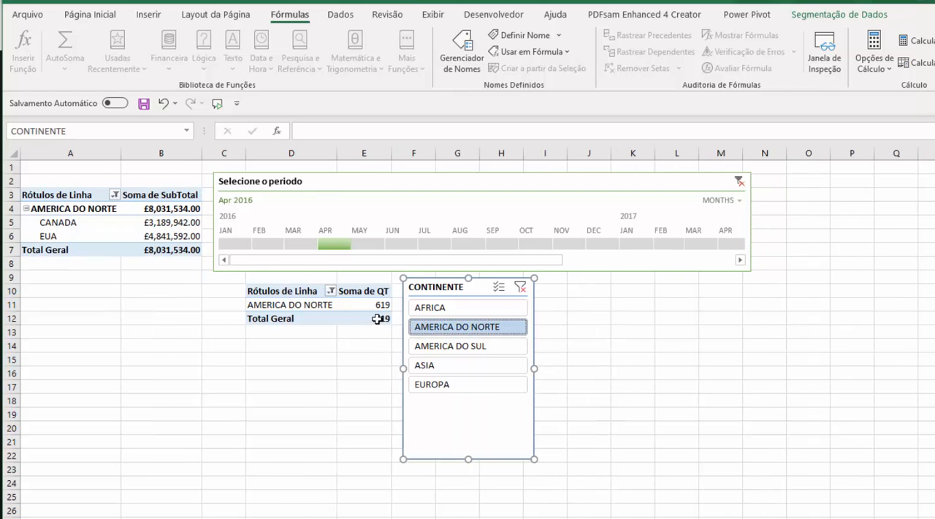
Filter the CONTINENTE slicer to all continents and back to ASIA only, checking the Soma de SubTotal column
{"action": "left_click", "coordinate": [436, 306]}
{"action": "left_click", "coordinate": [429, 384], "text": "shift"}
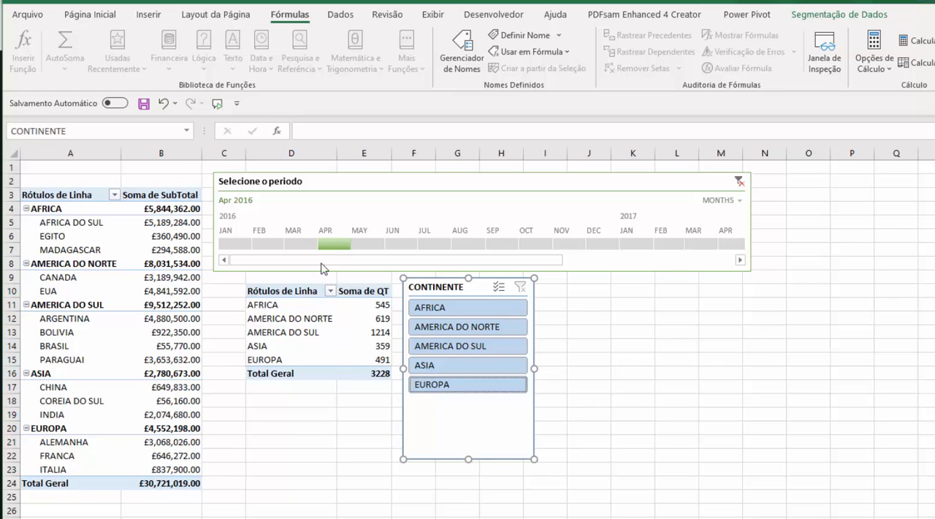
{"action": "left_click", "coordinate": [441, 366]}
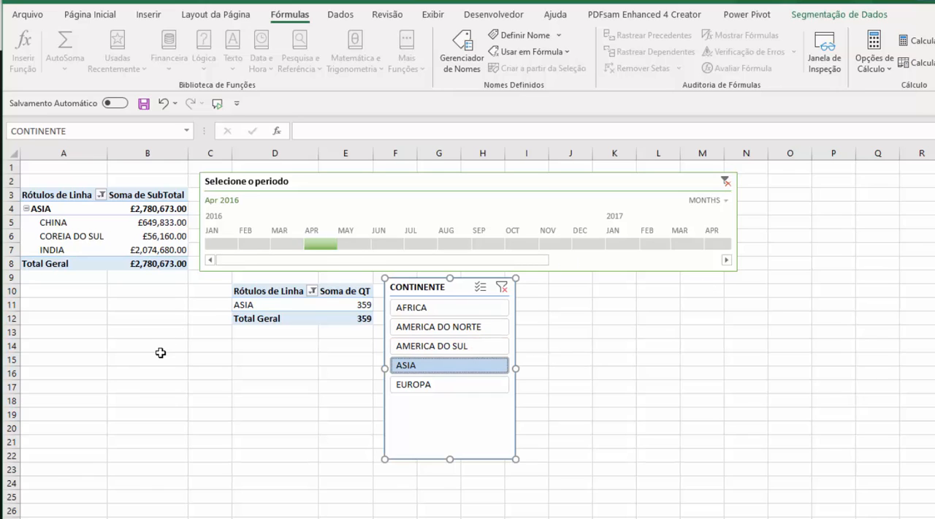
{"action": "left_click", "coordinate": [141, 224]}
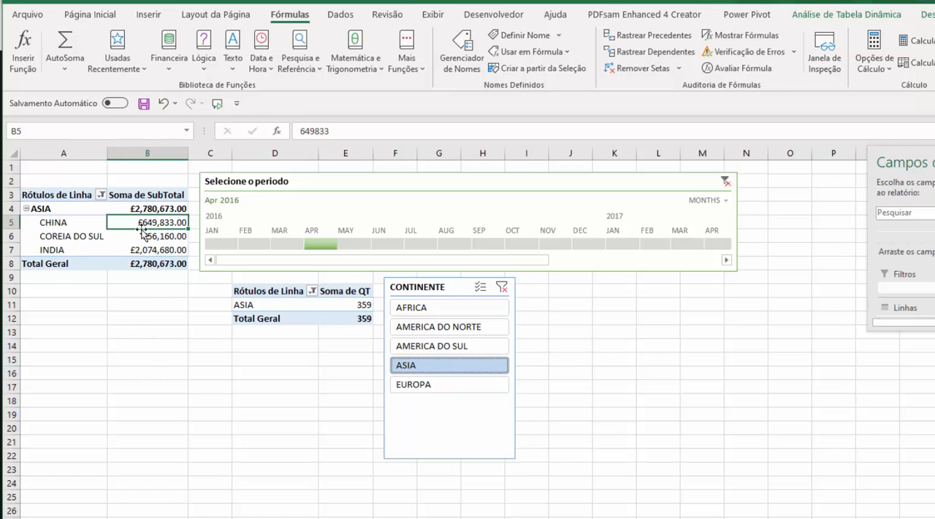
Select all continents from AFRICA to EUROPA in the CONTINENTE slicer and clear the timeline's period filter
{"action": "left_click", "coordinate": [413, 309]}
{"action": "left_click", "coordinate": [417, 385], "text": "shift"}
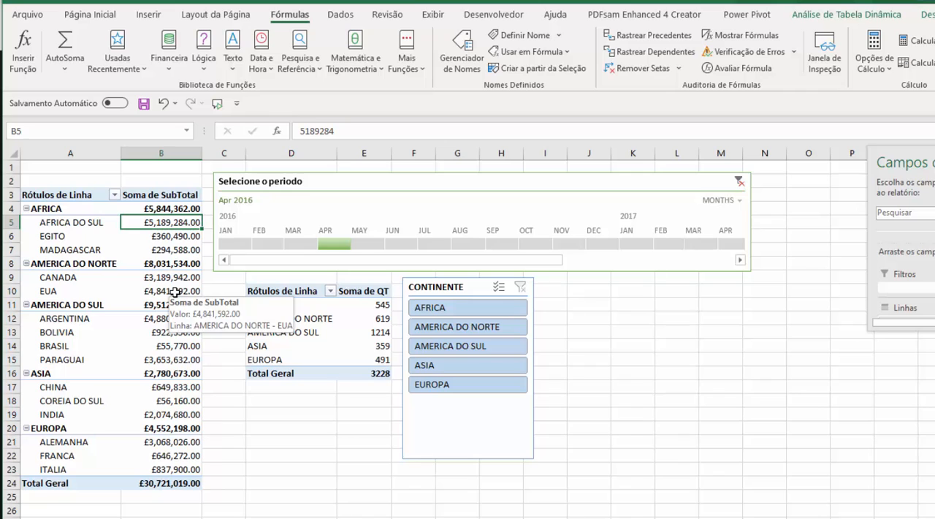
{"action": "left_click_drag", "start_coordinate": [173, 211], "coordinate": [168, 481]}
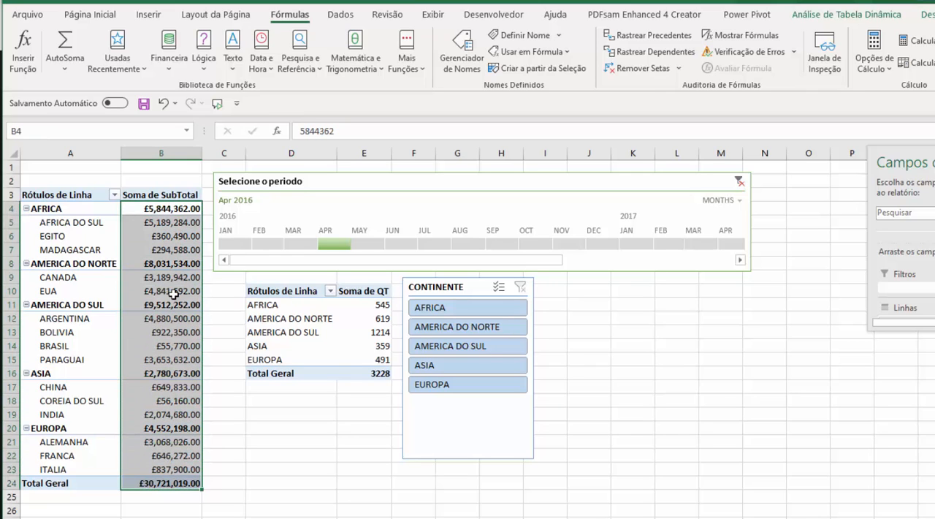
{"action": "left_click", "coordinate": [168, 238]}
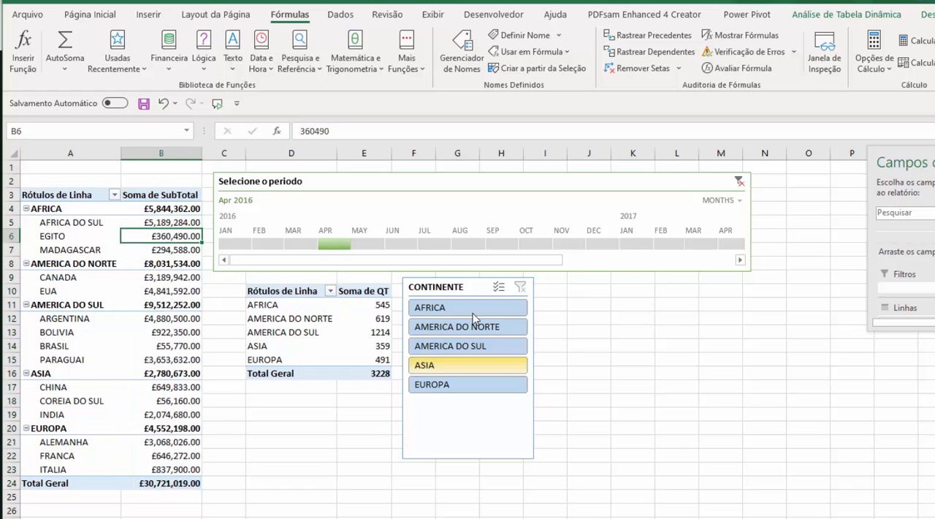
{"action": "left_click", "coordinate": [739, 181]}
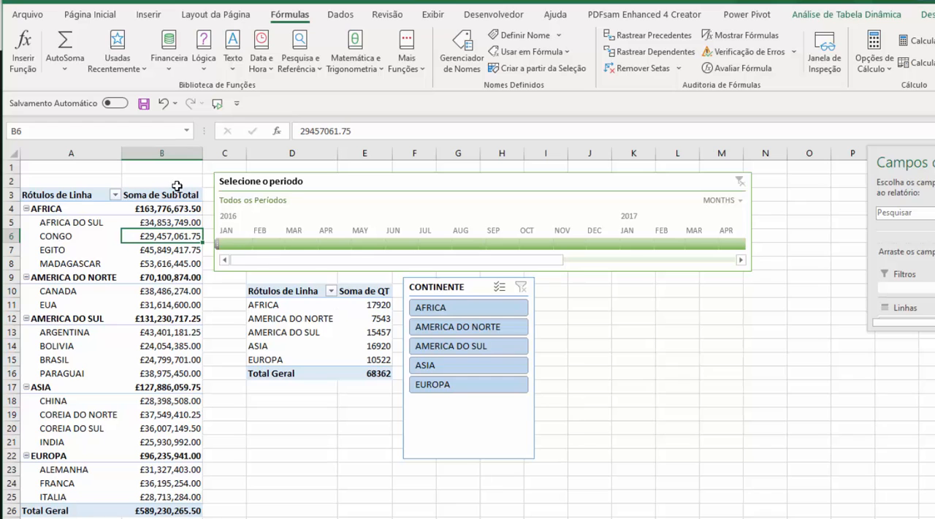
{"action": "left_click_drag", "start_coordinate": [167, 194], "coordinate": [158, 507]}
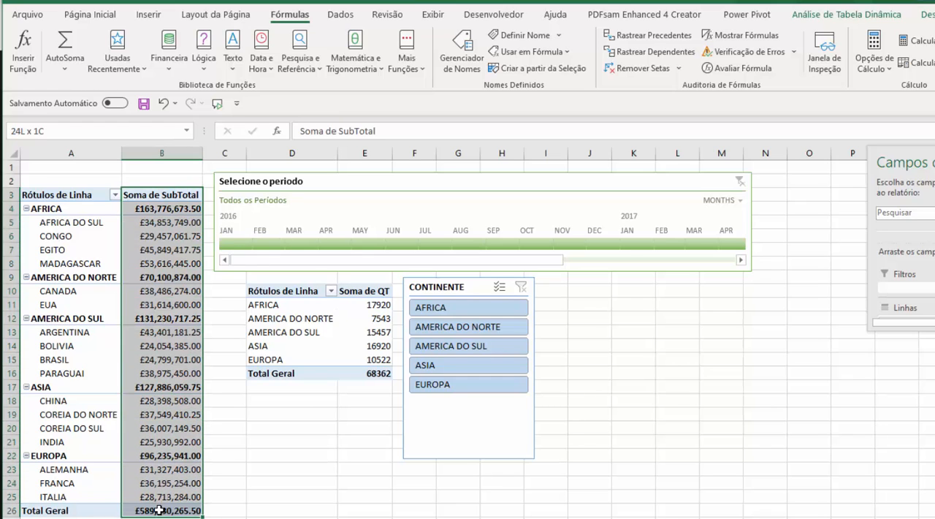
{"action": "left_click", "coordinate": [175, 360]}
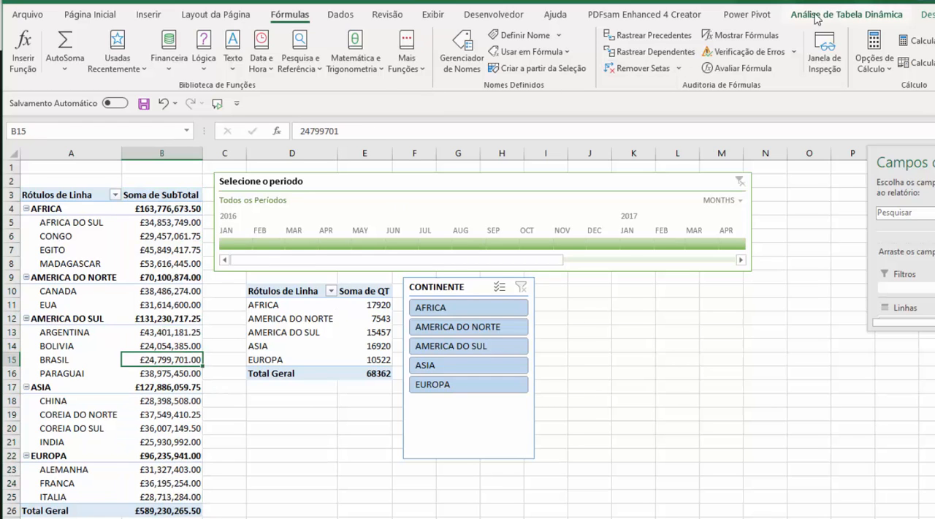
Turn off "Ajustar automaticamente a largura das colunas ao atualizar" in the options of the Soma de SubTotal pivot table
{"action": "left_click", "coordinate": [836, 16]}
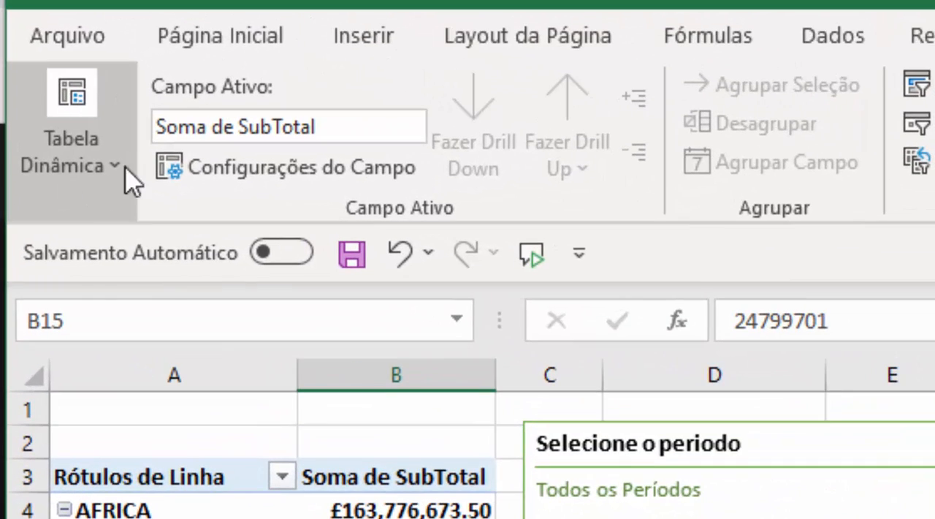
{"action": "left_click", "coordinate": [116, 173]}
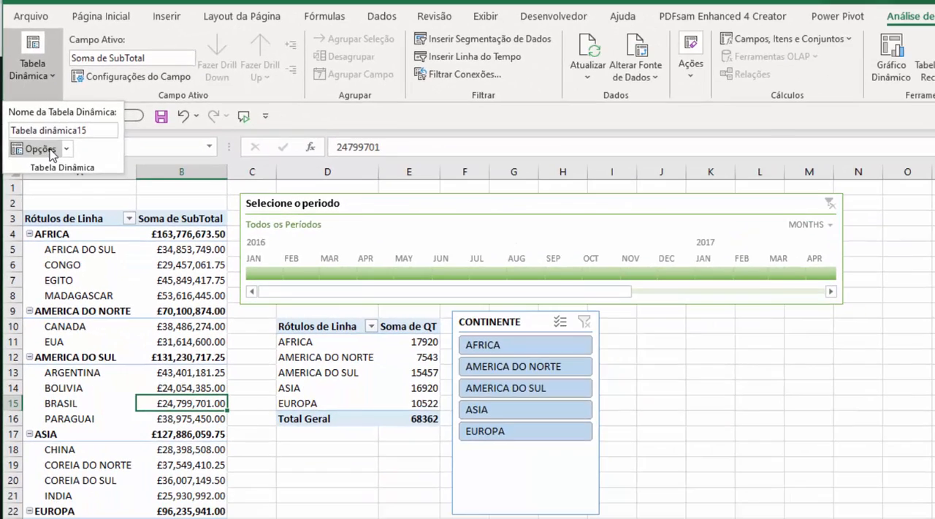
{"action": "left_click", "coordinate": [71, 202]}
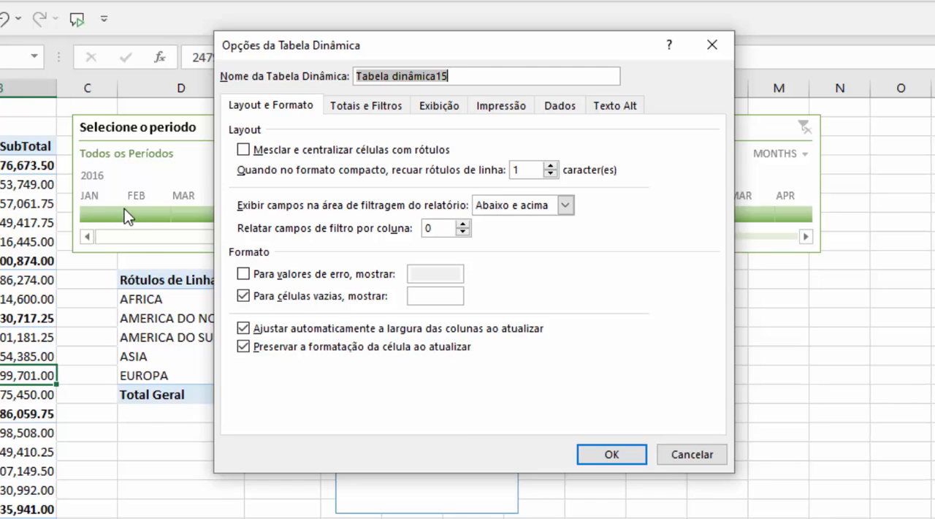
{"action": "left_click", "coordinate": [252, 331]}
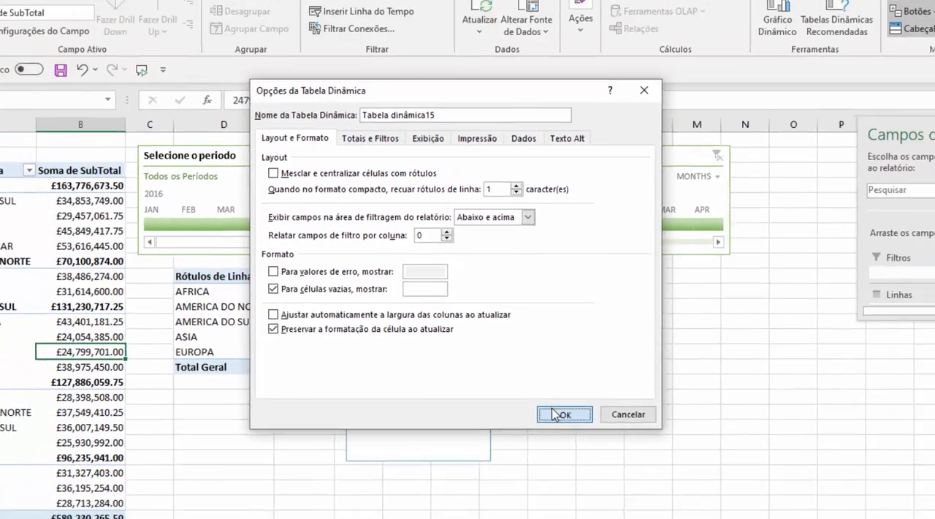
{"action": "left_click", "coordinate": [553, 414]}
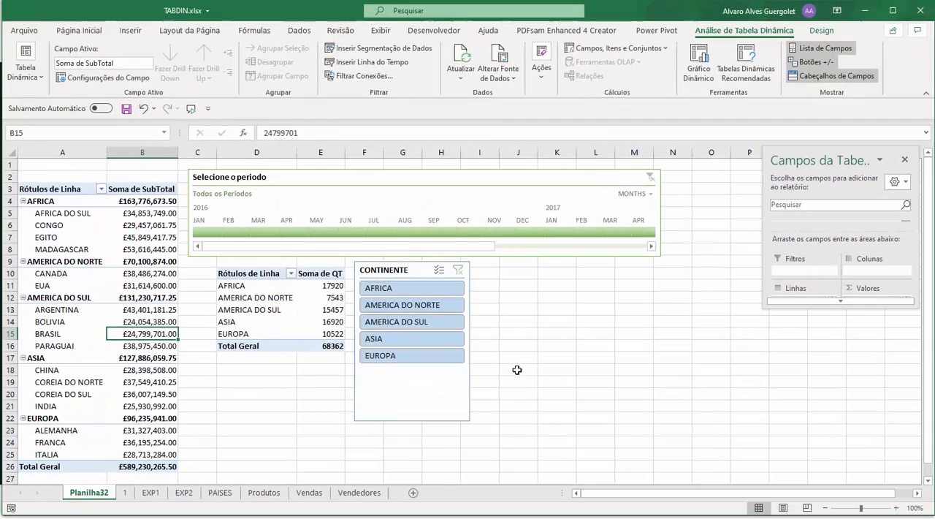
Switch the CONTINENTE slicer between ASIA, AMERICA DO SUL, AMERICA DO NORTE and AFRICA to check the column widths of both pivot tables
{"action": "left_click", "coordinate": [384, 337]}
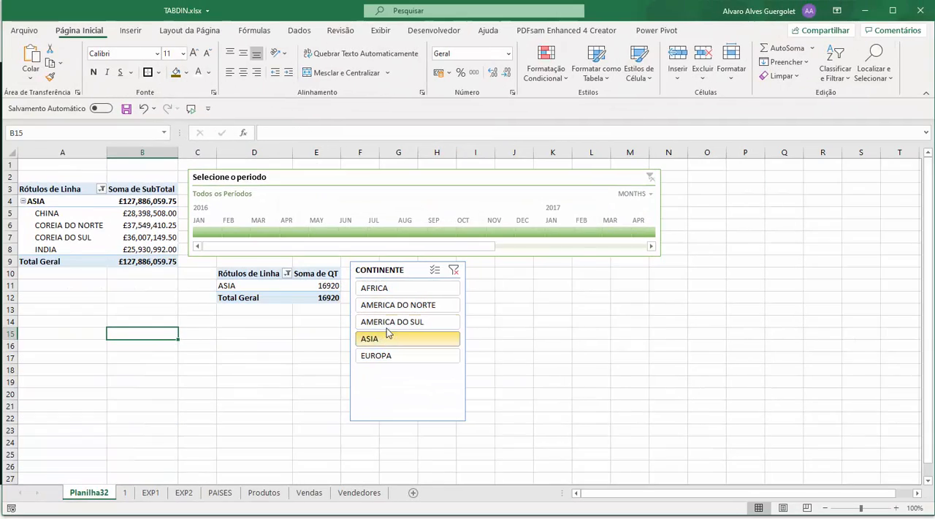
{"action": "left_click", "coordinate": [390, 322]}
{"action": "left_click", "coordinate": [392, 304]}
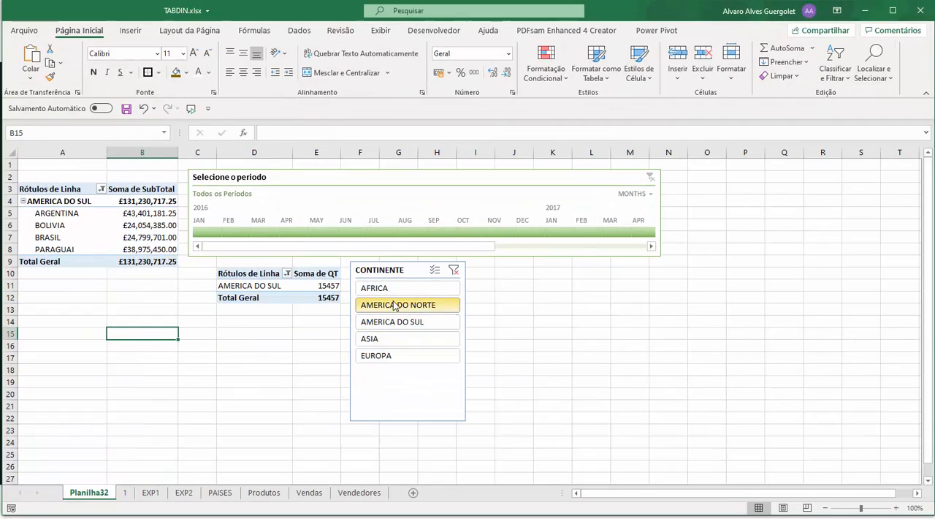
{"action": "left_click", "coordinate": [392, 321]}
{"action": "left_click", "coordinate": [389, 339]}
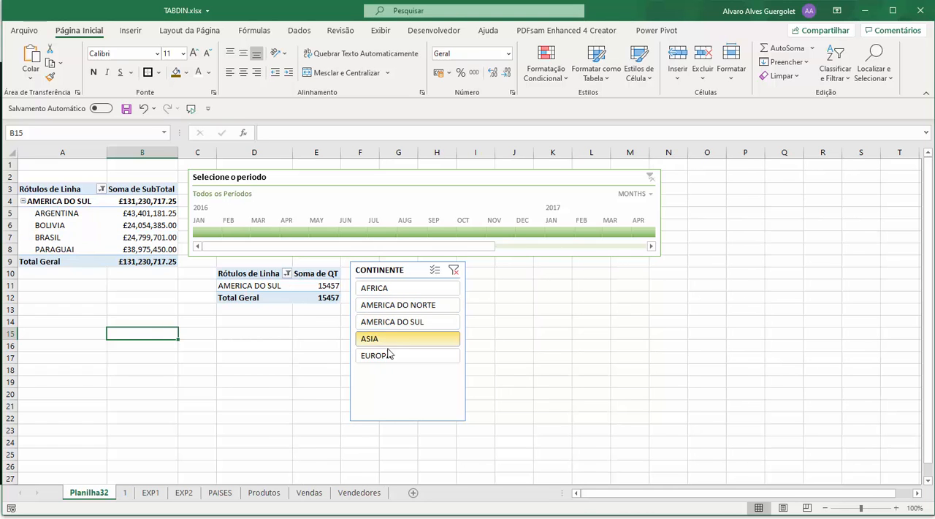
{"action": "left_click", "coordinate": [397, 327]}
{"action": "left_click", "coordinate": [397, 305]}
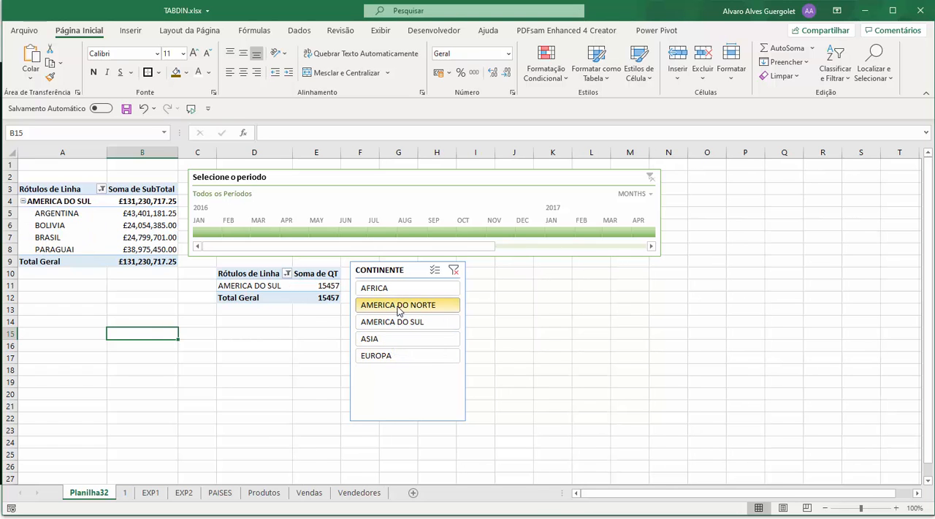
{"action": "left_click", "coordinate": [401, 289]}
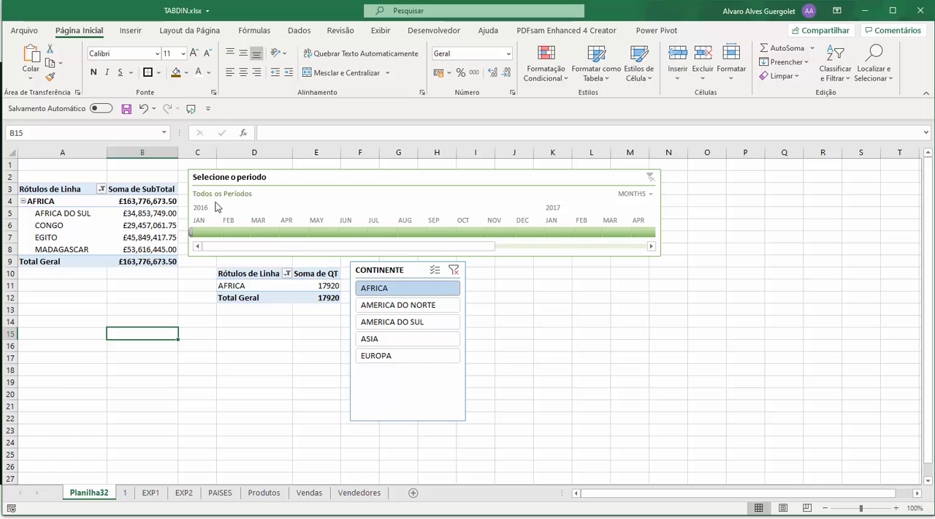
Move the timeline below the filtered pivot tables and switch the CONTINENTE slicer between AMERICA DO NORTE and AMERICA DO SUL
{"action": "left_click_drag", "start_coordinate": [267, 182], "coordinate": [143, 401]}
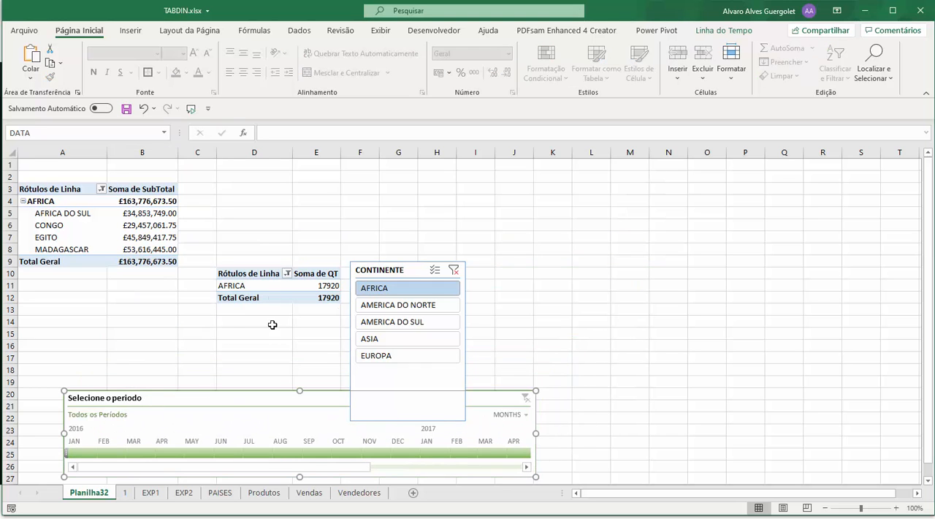
{"action": "left_click", "coordinate": [389, 307]}
{"action": "left_click", "coordinate": [393, 322]}
{"action": "left_click", "coordinate": [398, 304]}
Clear the CONTINENTE slicer filter and turn off automatic column width adjustment on update for the Soma de QT pivot table
{"action": "left_click", "coordinate": [329, 286]}
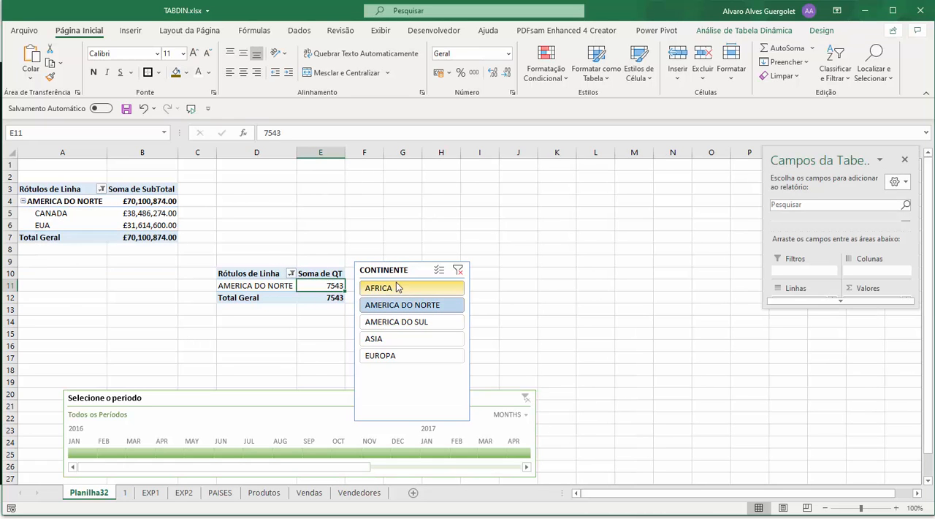
{"action": "left_click", "coordinate": [458, 269]}
{"action": "left_click", "coordinate": [268, 316]}
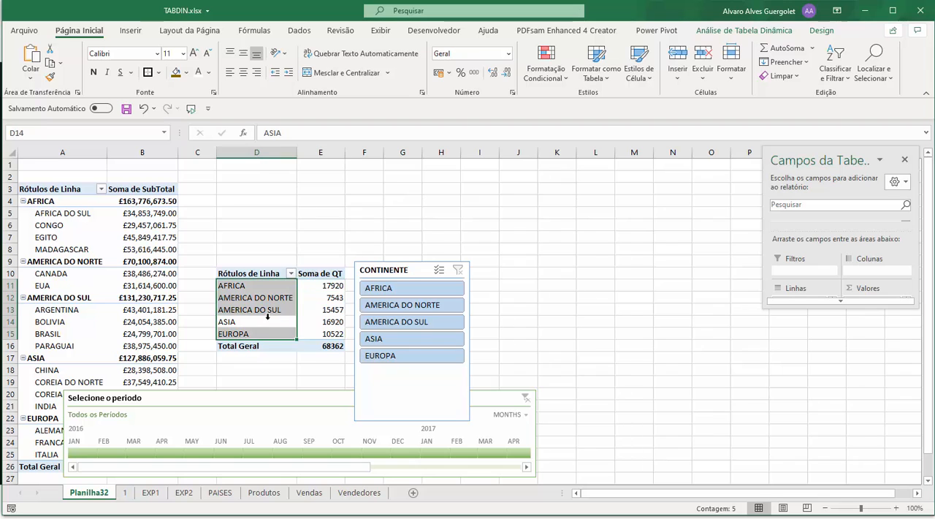
{"action": "left_click", "coordinate": [286, 299]}
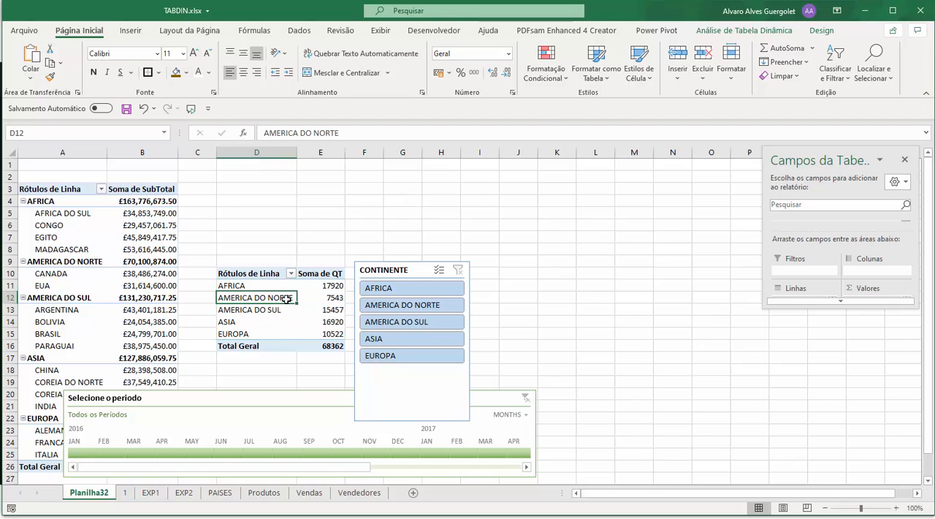
{"action": "left_click", "coordinate": [776, 30]}
{"action": "left_click", "coordinate": [26, 69]}
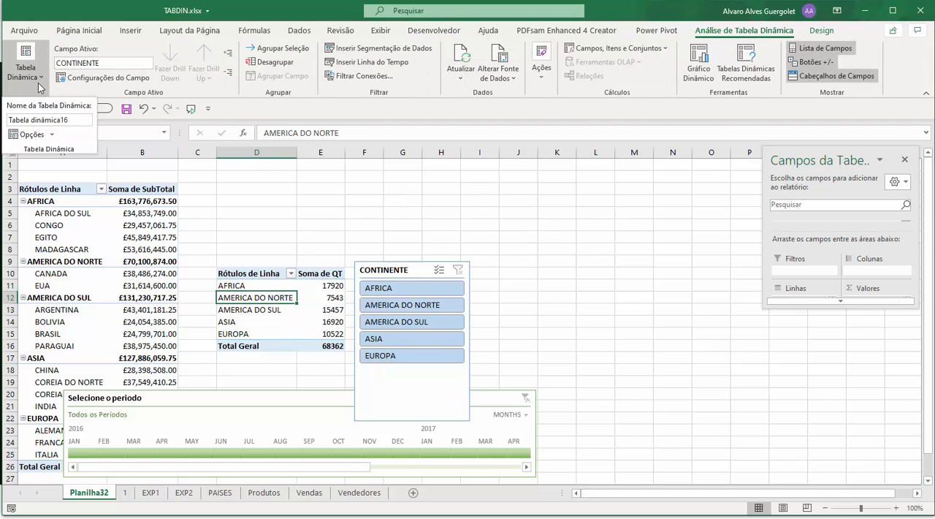
{"action": "left_click", "coordinate": [32, 139]}
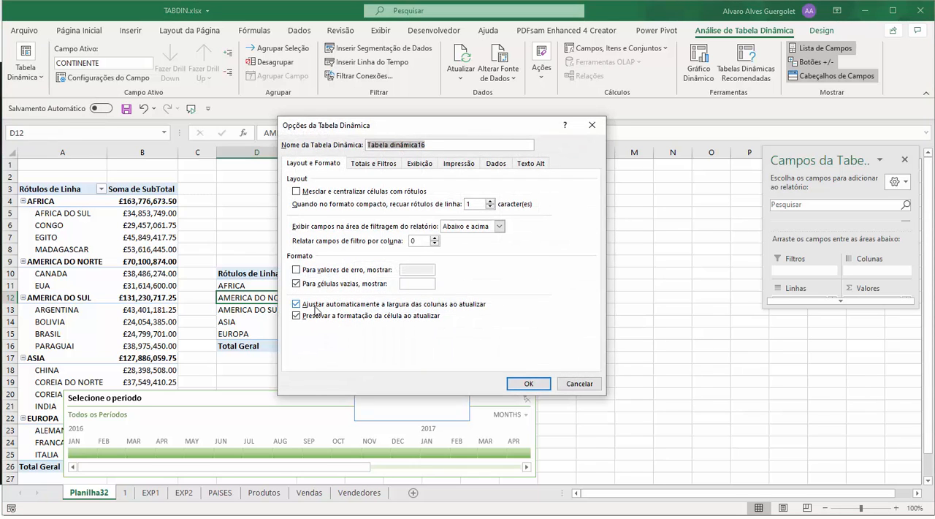
{"action": "left_click", "coordinate": [315, 305]}
{"action": "left_click", "coordinate": [528, 383]}
Switch the CONTINENTE slicer through all the continents, ending on EUROPA, to test that both pivot tables keep their column widths
{"action": "left_click", "coordinate": [298, 308]}
{"action": "left_click", "coordinate": [126, 263]}
{"action": "left_click", "coordinate": [402, 322]}
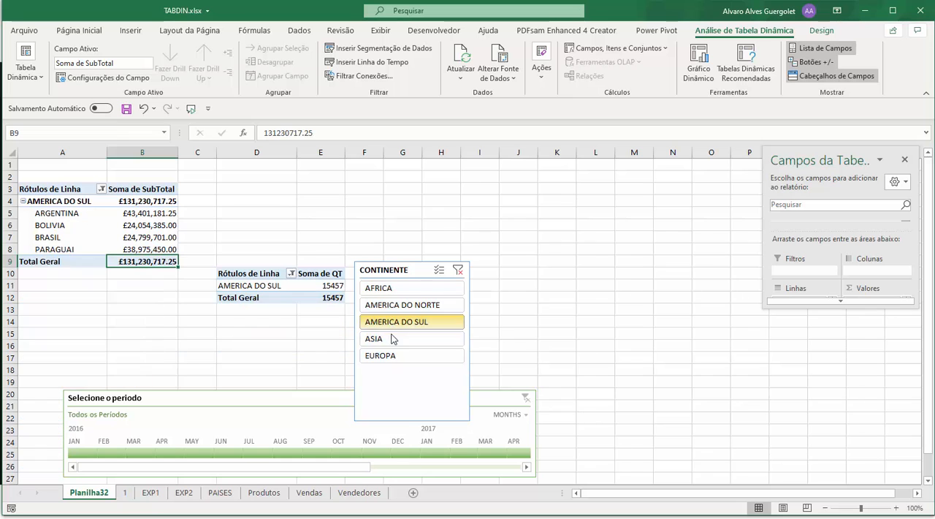
{"action": "left_click", "coordinate": [394, 338]}
{"action": "left_click", "coordinate": [395, 304]}
{"action": "left_click", "coordinate": [380, 288]}
{"action": "left_click", "coordinate": [398, 321]}
{"action": "left_click", "coordinate": [395, 338]}
{"action": "left_click", "coordinate": [400, 357]}
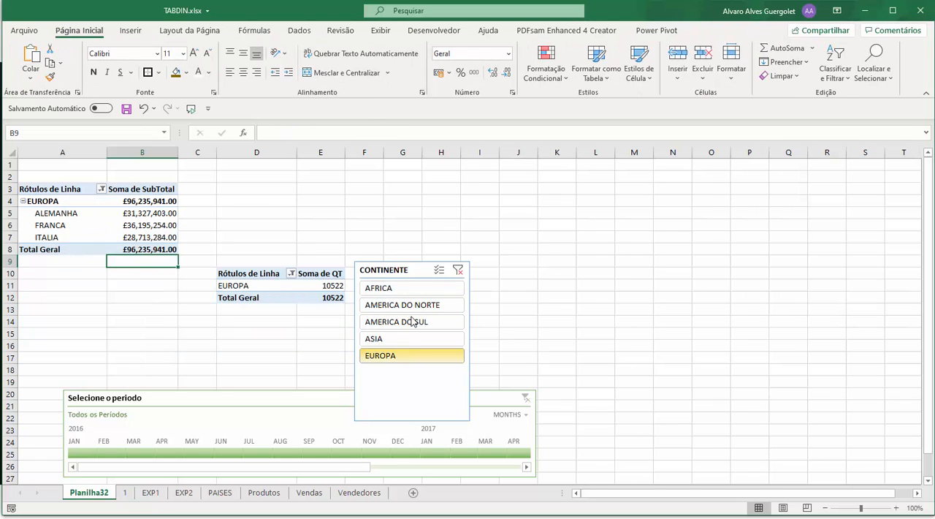
Move the CONTINENTE slicer up, clear of the timeline, and select the total cell E12 of the Soma de QT pivot table
{"action": "left_click_drag", "start_coordinate": [409, 270], "coordinate": [414, 188]}
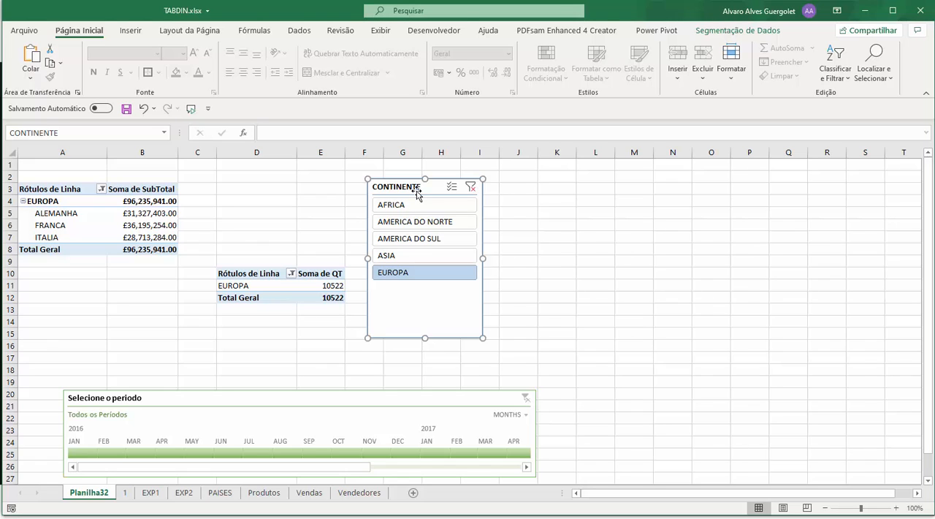
{"action": "left_click", "coordinate": [309, 294]}
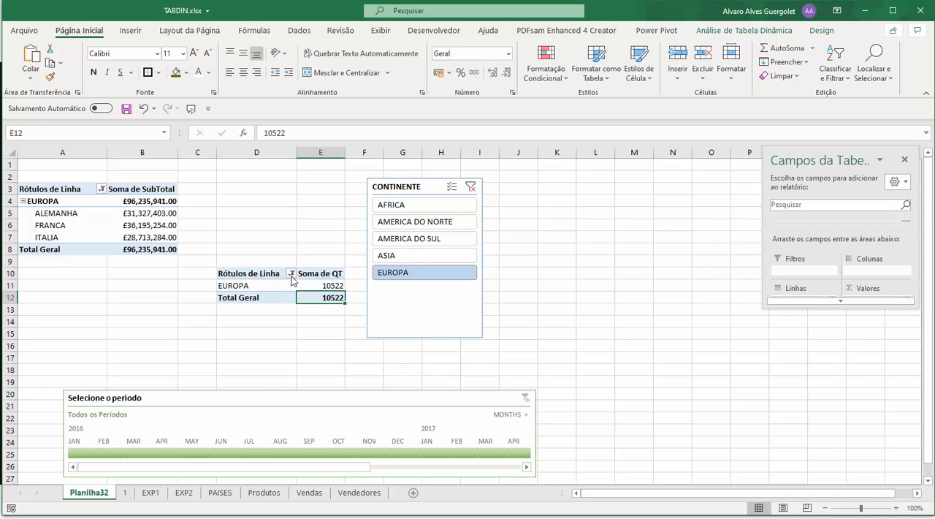